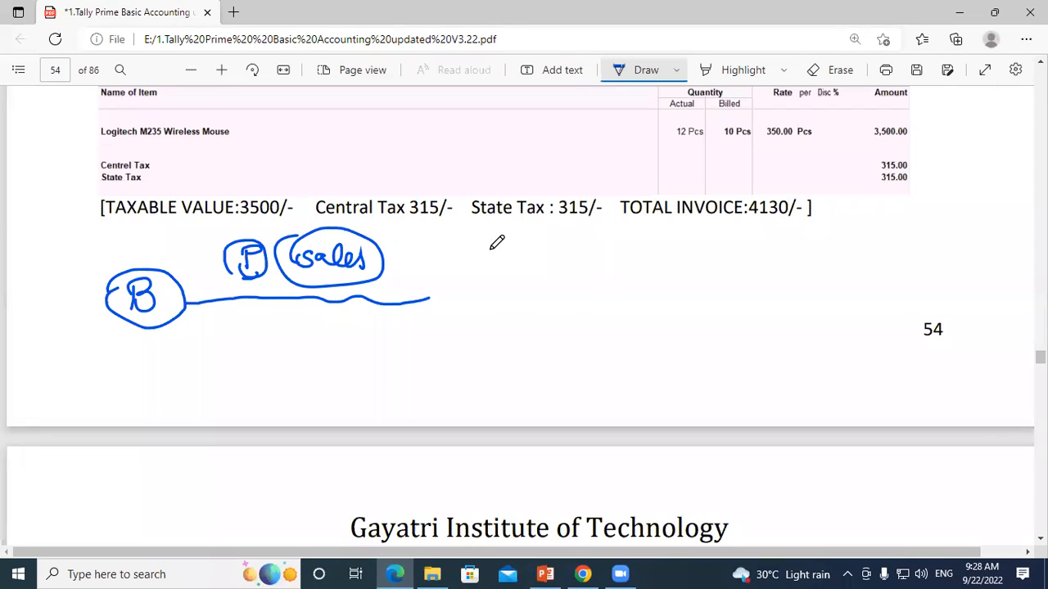
Step: Handwrite "K = 5", "M = 1" and an underlined "Zero V.T" beneath the final invoice totals on page 54
{"action": "mouse_move", "coordinate": [500, 239]}
{"action": "left_mouse_down"}
{"action": "mouse_move", "coordinate": [501, 260]}
{"action": "mouse_move", "coordinate": [546, 243]}
{"action": "mouse_move", "coordinate": [574, 257]}
{"action": "mouse_move", "coordinate": [597, 234]}
{"action": "left_mouse_up"}
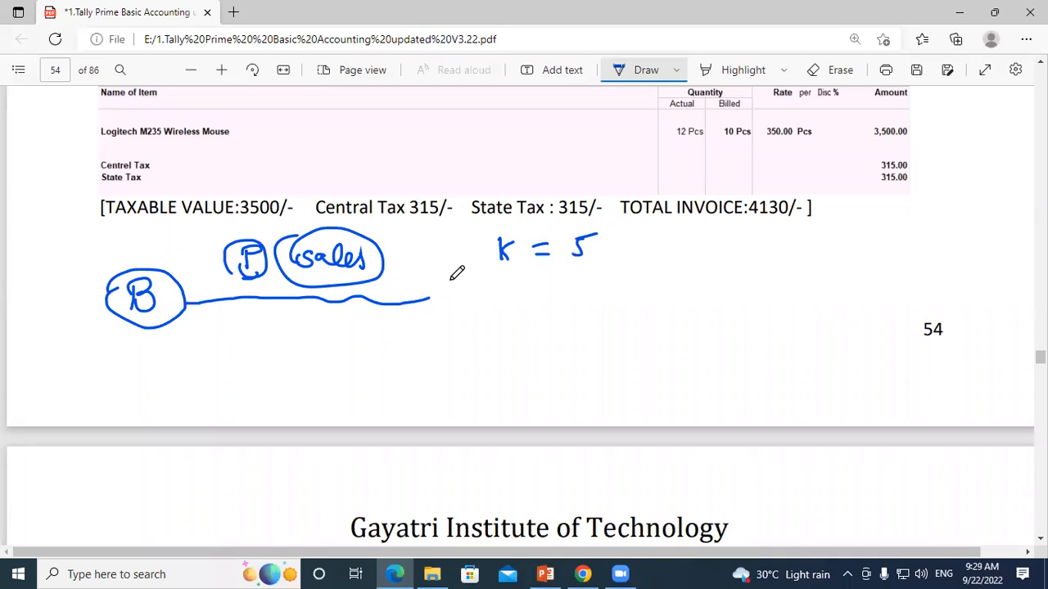
{"action": "mouse_move", "coordinate": [493, 286]}
{"action": "left_mouse_down"}
{"action": "mouse_move", "coordinate": [514, 305]}
{"action": "mouse_move", "coordinate": [547, 289]}
{"action": "mouse_move", "coordinate": [546, 300]}
{"action": "left_mouse_up"}
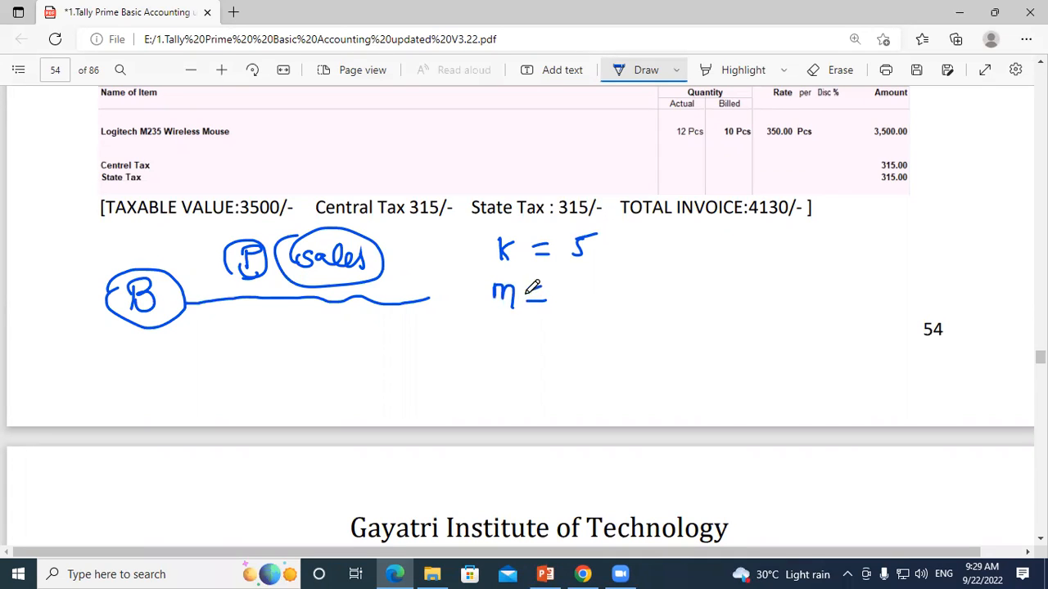
{"action": "mouse_move", "coordinate": [651, 248]}
{"action": "left_mouse_down"}
{"action": "mouse_move", "coordinate": [673, 271]}
{"action": "mouse_move", "coordinate": [741, 256]}
{"action": "left_mouse_up"}
{"action": "mouse_move", "coordinate": [668, 294]}
{"action": "left_mouse_down"}
{"action": "mouse_move", "coordinate": [766, 295]}
{"action": "mouse_move", "coordinate": [792, 264]}
{"action": "mouse_move", "coordinate": [816, 288]}
{"action": "left_mouse_up"}
{"action": "left_click", "coordinate": [801, 275]}
{"action": "left_click_drag", "start_coordinate": [810, 266], "coordinate": [845, 256]}
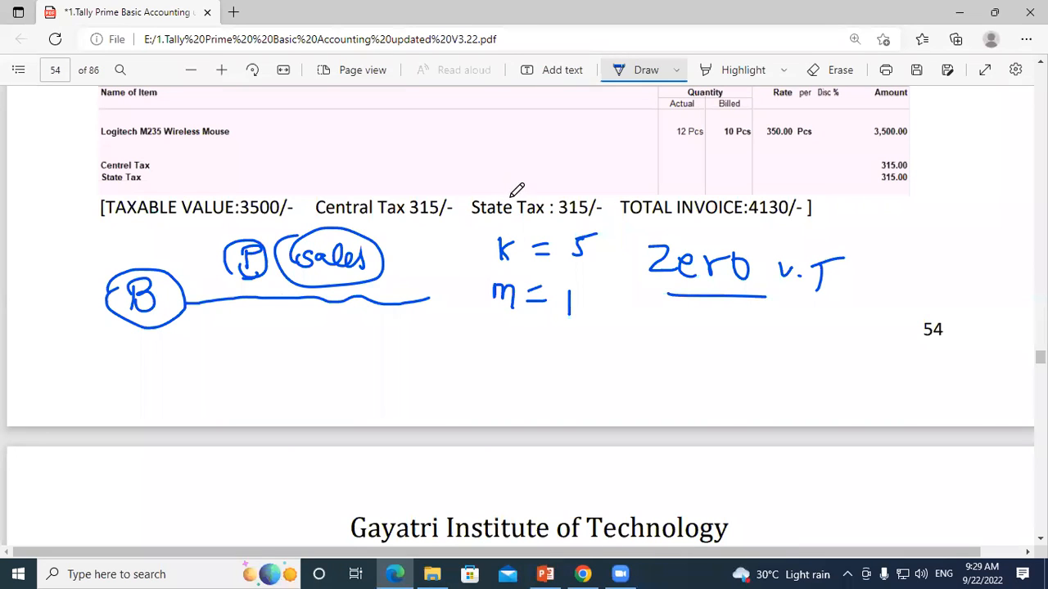
Step: Circle the K, 5 and 1, replace the M with K, tick both quantities, and add a circled X under "Zero"
{"action": "mouse_move", "coordinate": [490, 260]}
{"action": "left_mouse_down"}
{"action": "mouse_move", "coordinate": [497, 215]}
{"action": "mouse_move", "coordinate": [524, 253]}
{"action": "mouse_move", "coordinate": [537, 235]}
{"action": "mouse_move", "coordinate": [578, 267]}
{"action": "left_mouse_up"}
{"action": "mouse_move", "coordinate": [613, 227]}
{"action": "left_mouse_down"}
{"action": "mouse_move", "coordinate": [565, 239]}
{"action": "mouse_move", "coordinate": [607, 246]}
{"action": "left_mouse_up"}
{"action": "mouse_move", "coordinate": [558, 320]}
{"action": "left_mouse_down"}
{"action": "mouse_move", "coordinate": [555, 296]}
{"action": "mouse_move", "coordinate": [565, 311]}
{"action": "left_mouse_up"}
{"action": "left_click_drag", "start_coordinate": [505, 294], "coordinate": [509, 288]}
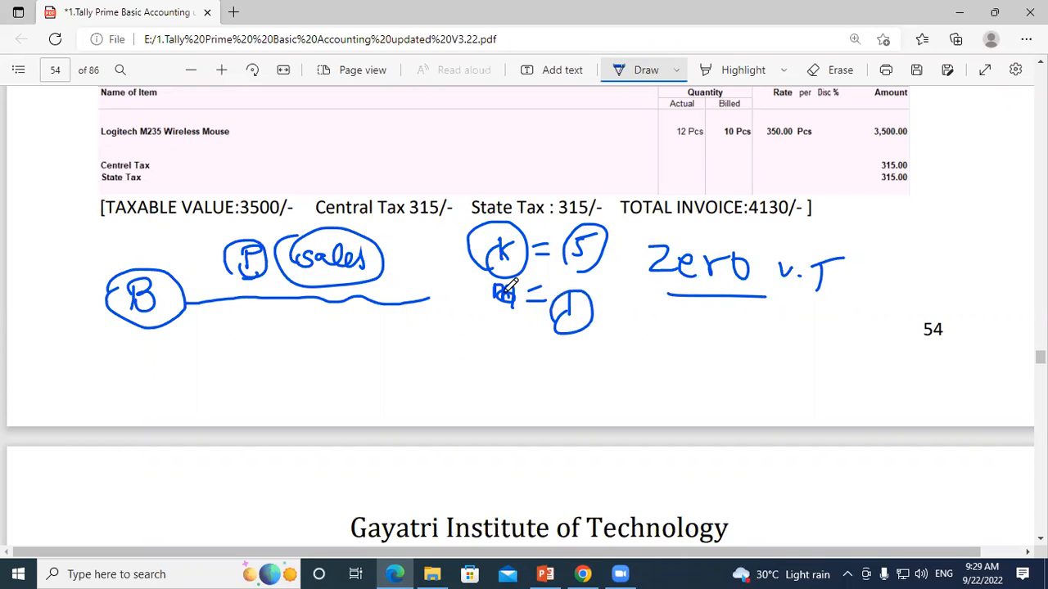
{"action": "mouse_move", "coordinate": [600, 244]}
{"action": "left_mouse_down"}
{"action": "mouse_move", "coordinate": [622, 274]}
{"action": "mouse_move", "coordinate": [643, 257]}
{"action": "left_mouse_up"}
{"action": "mouse_move", "coordinate": [470, 297]}
{"action": "left_mouse_down"}
{"action": "mouse_move", "coordinate": [471, 321]}
{"action": "mouse_move", "coordinate": [492, 315]}
{"action": "left_mouse_up"}
{"action": "left_click_drag", "start_coordinate": [548, 349], "coordinate": [599, 327]}
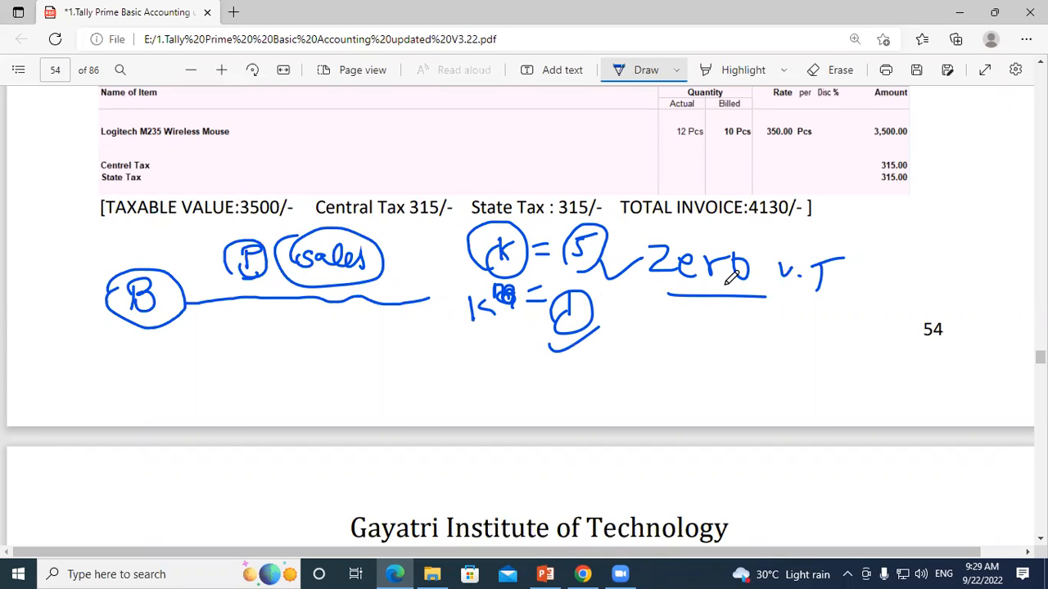
{"action": "mouse_move", "coordinate": [750, 313]}
{"action": "left_mouse_down"}
{"action": "mouse_move", "coordinate": [732, 335]}
{"action": "mouse_move", "coordinate": [754, 334]}
{"action": "mouse_move", "coordinate": [763, 312]}
{"action": "mouse_move", "coordinate": [716, 334]}
{"action": "left_mouse_up"}
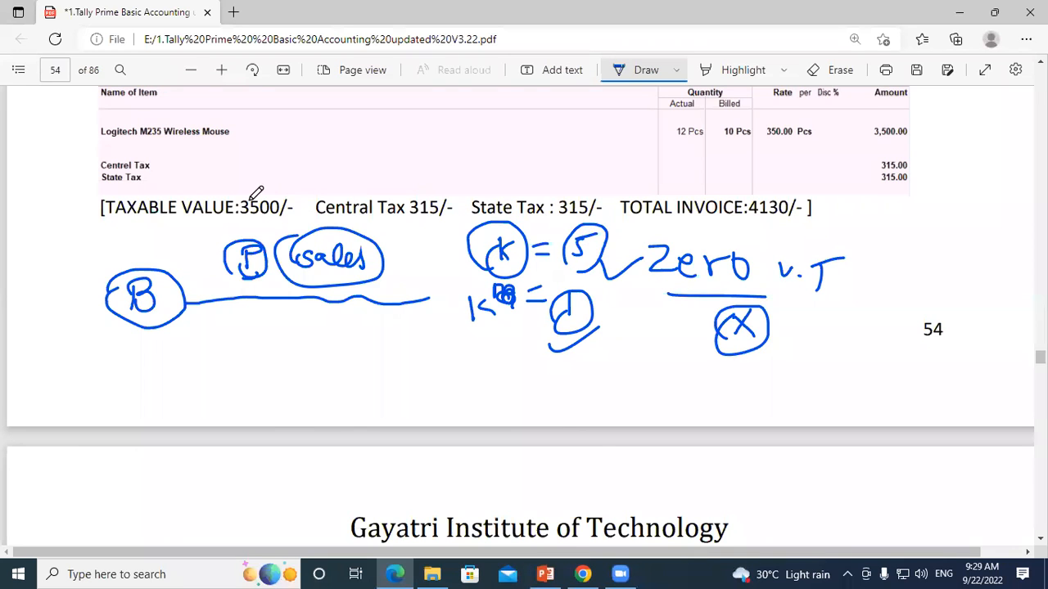
Step: Underline "Use Seprate Actual And Billed" in the section heading on page 54 with the pen
{"action": "scroll", "coordinate": [245, 201], "scroll_direction": "up", "scroll_amount": 5}
{"action": "scroll", "coordinate": [221, 209], "scroll_direction": "up", "scroll_amount": 10}
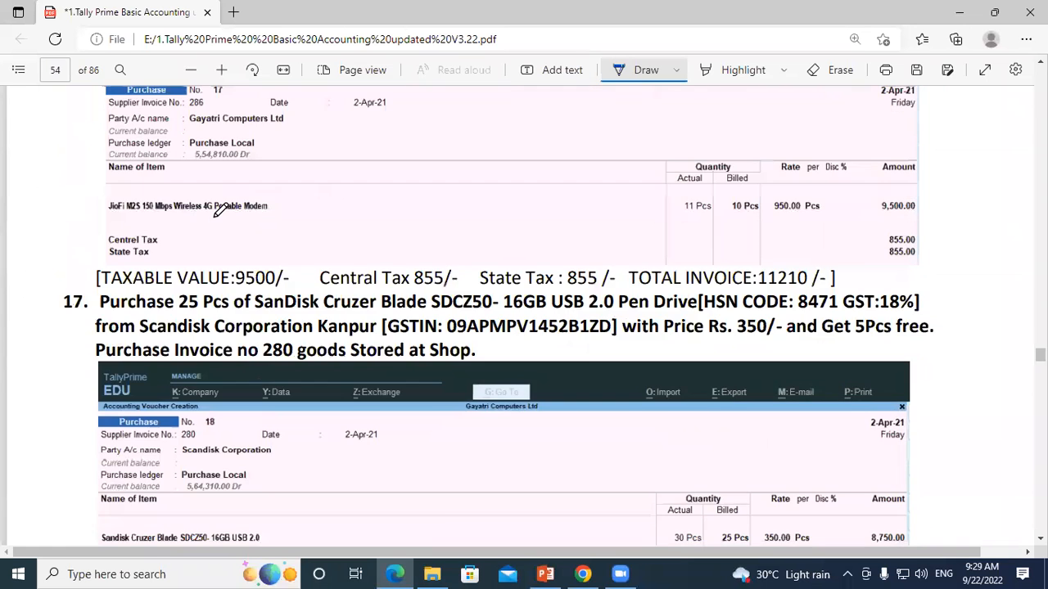
{"action": "scroll", "coordinate": [187, 235], "scroll_direction": "up", "scroll_amount": 2}
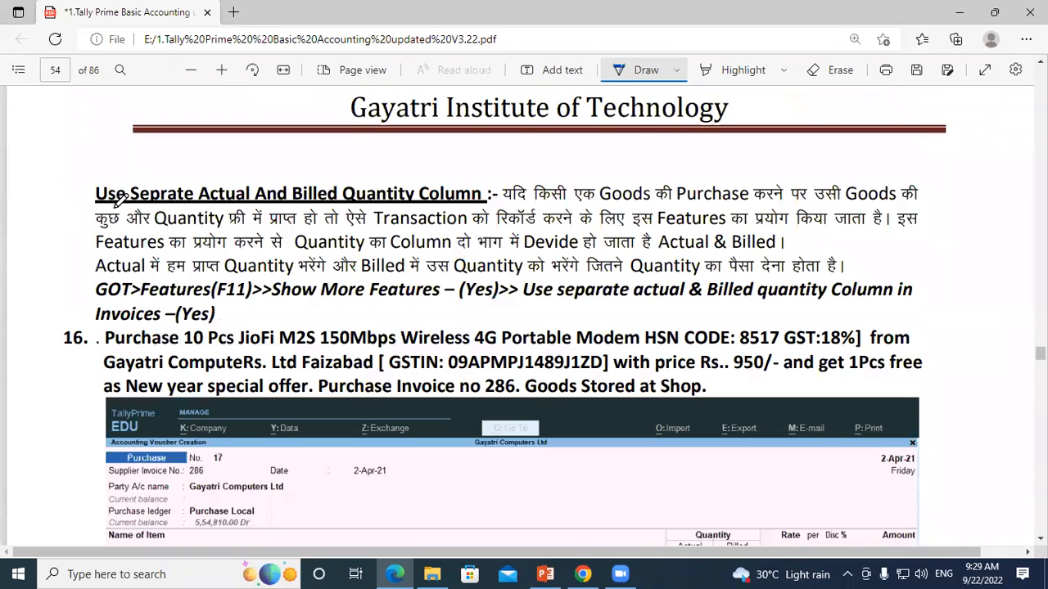
{"action": "left_click_drag", "start_coordinate": [97, 203], "coordinate": [345, 203]}
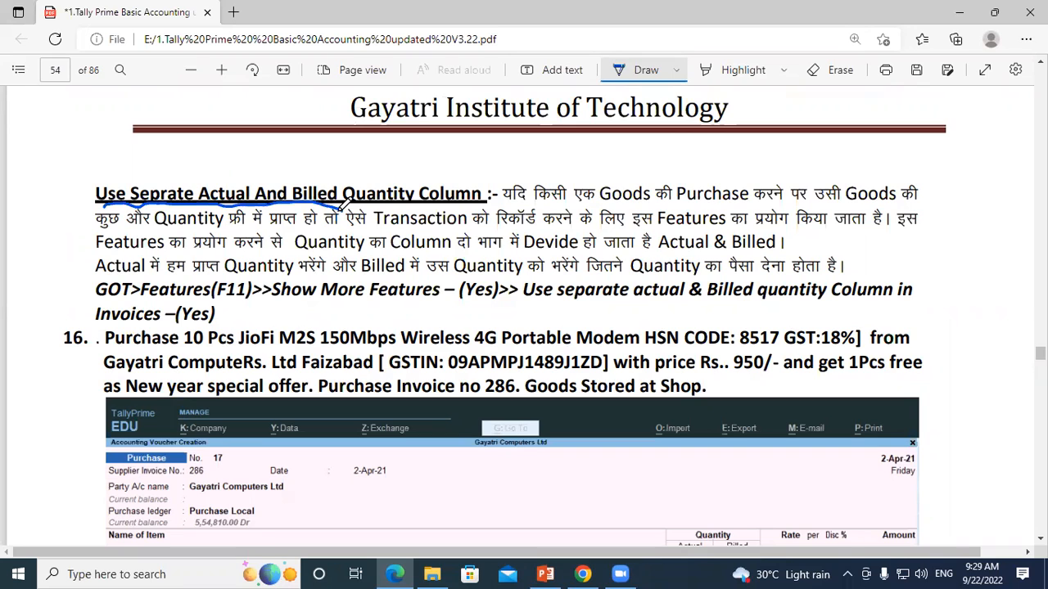
Step: Handwrite "K = 5" and "K = 1" on two lines in the blank space at the end of page 53
{"action": "scroll", "coordinate": [456, 190], "scroll_direction": "up", "scroll_amount": 2}
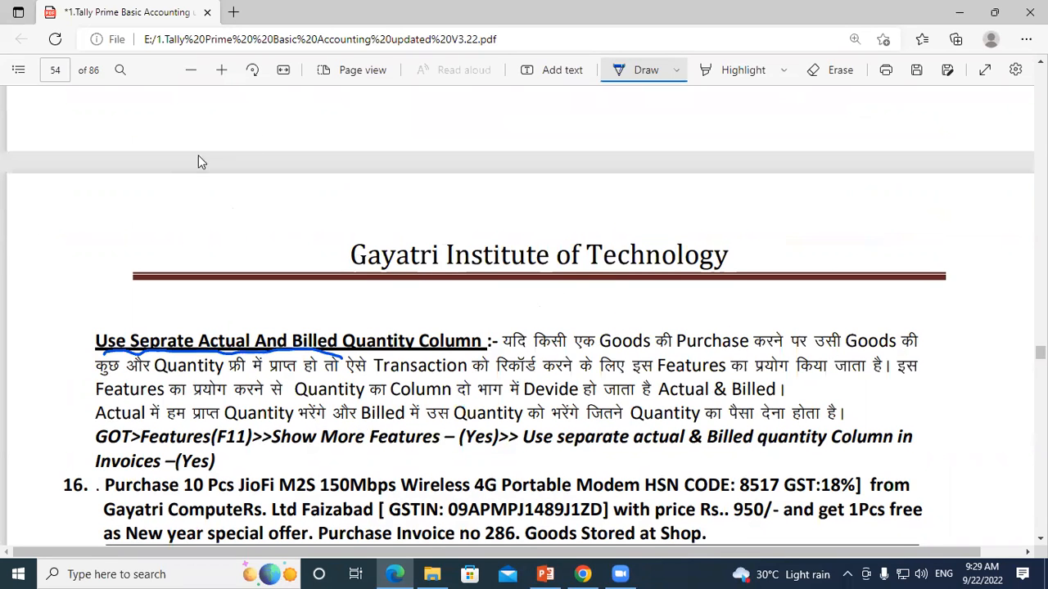
{"action": "scroll", "coordinate": [250, 131], "scroll_direction": "up", "scroll_amount": 1}
{"action": "left_click_drag", "start_coordinate": [248, 128], "coordinate": [249, 148]}
{"action": "mouse_move", "coordinate": [266, 128]}
{"action": "left_mouse_down"}
{"action": "mouse_move", "coordinate": [267, 145]}
{"action": "mouse_move", "coordinate": [290, 133]}
{"action": "left_mouse_up"}
{"action": "mouse_move", "coordinate": [276, 142]}
{"action": "left_mouse_down"}
{"action": "mouse_move", "coordinate": [324, 131]}
{"action": "mouse_move", "coordinate": [320, 139]}
{"action": "left_mouse_up"}
{"action": "left_click_drag", "start_coordinate": [320, 119], "coordinate": [350, 113]}
{"action": "mouse_move", "coordinate": [247, 164]}
{"action": "left_mouse_down"}
{"action": "mouse_move", "coordinate": [250, 184]}
{"action": "mouse_move", "coordinate": [265, 185]}
{"action": "left_mouse_up"}
{"action": "left_click", "coordinate": [259, 172]}
{"action": "mouse_move", "coordinate": [276, 165]}
{"action": "left_mouse_down"}
{"action": "mouse_move", "coordinate": [293, 164]}
{"action": "mouse_move", "coordinate": [293, 179]}
{"action": "mouse_move", "coordinate": [324, 176]}
{"action": "mouse_move", "coordinate": [326, 189]}
{"action": "left_mouse_up"}
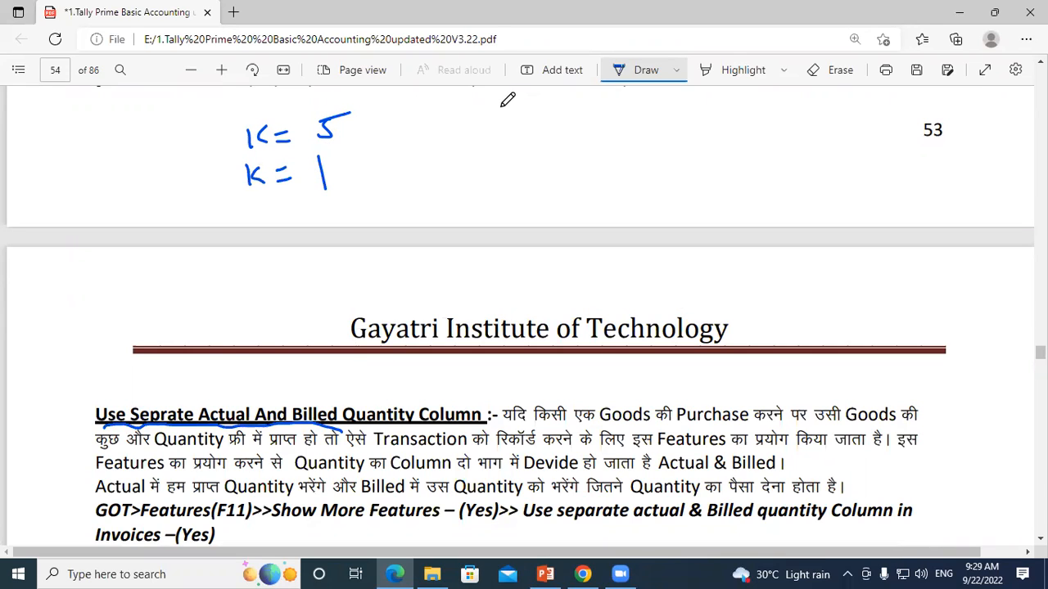
Step: Write "(6)" above a circled A and a circled 5 above a circled B, beside the K quantities on page 53
{"action": "left_click_drag", "start_coordinate": [516, 95], "coordinate": [518, 116]}
{"action": "mouse_move", "coordinate": [530, 98]}
{"action": "left_mouse_down"}
{"action": "mouse_move", "coordinate": [534, 128]}
{"action": "mouse_move", "coordinate": [493, 128]}
{"action": "left_mouse_up"}
{"action": "left_click_drag", "start_coordinate": [653, 106], "coordinate": [647, 126]}
{"action": "left_click_drag", "start_coordinate": [652, 105], "coordinate": [690, 115]}
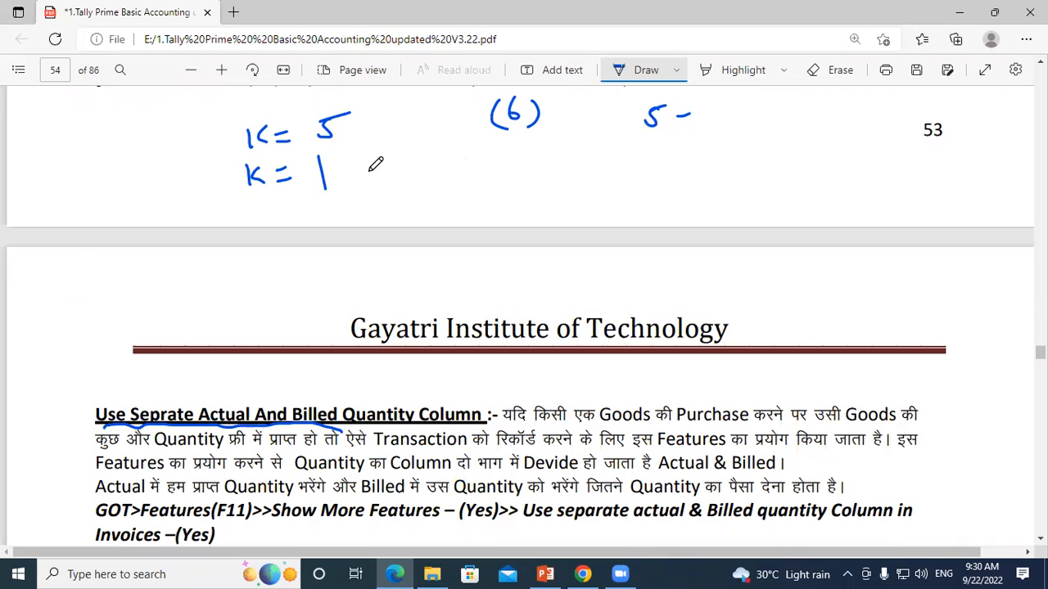
{"action": "mouse_move", "coordinate": [484, 152]}
{"action": "left_mouse_down"}
{"action": "mouse_move", "coordinate": [514, 161]}
{"action": "mouse_move", "coordinate": [502, 149]}
{"action": "left_mouse_up"}
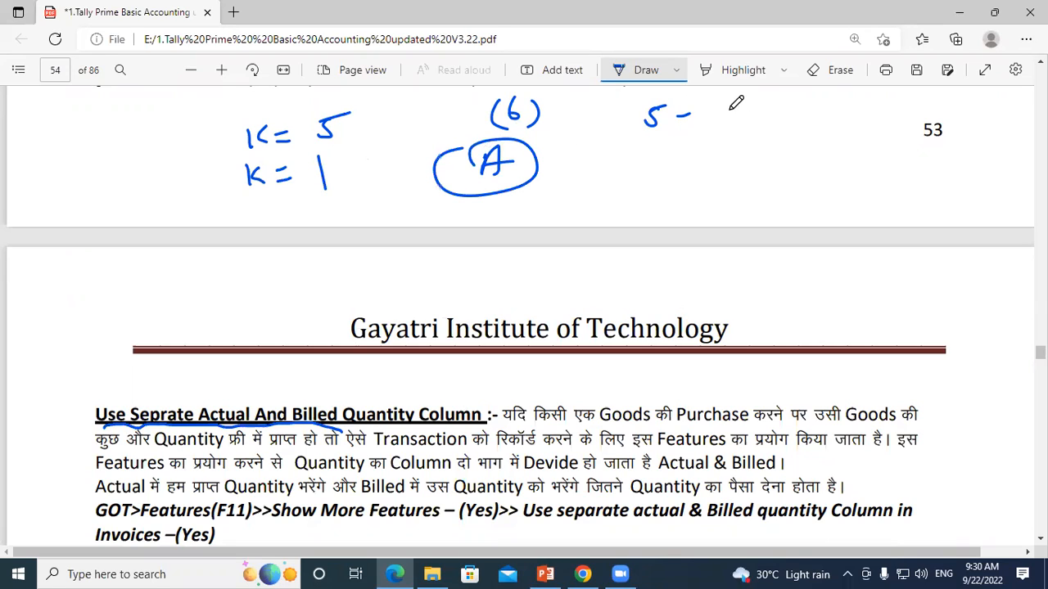
{"action": "mouse_move", "coordinate": [641, 90]}
{"action": "left_mouse_down"}
{"action": "mouse_move", "coordinate": [668, 140]}
{"action": "mouse_move", "coordinate": [655, 88]}
{"action": "left_mouse_up"}
{"action": "mouse_move", "coordinate": [648, 149]}
{"action": "left_mouse_down"}
{"action": "mouse_move", "coordinate": [648, 175]}
{"action": "mouse_move", "coordinate": [684, 151]}
{"action": "left_mouse_up"}
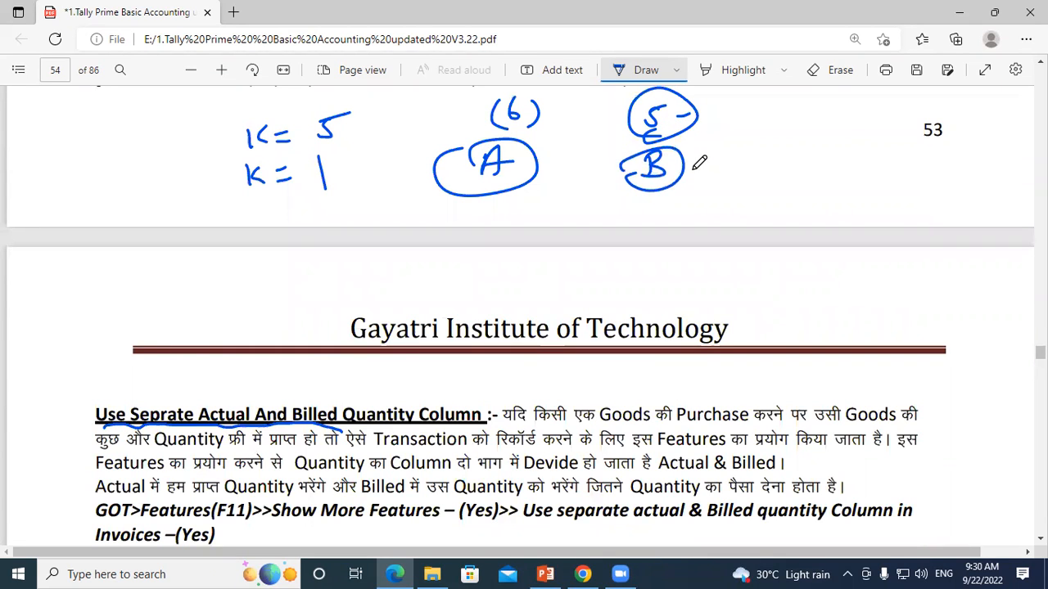
Step: Circle the 5 of "K = 5", link the billed 5 to another circled B, and tick the 6 and the A
{"action": "left_click_drag", "start_coordinate": [313, 139], "coordinate": [348, 114]}
{"action": "left_click_drag", "start_coordinate": [696, 124], "coordinate": [736, 128]}
{"action": "left_click_drag", "start_coordinate": [759, 131], "coordinate": [765, 105]}
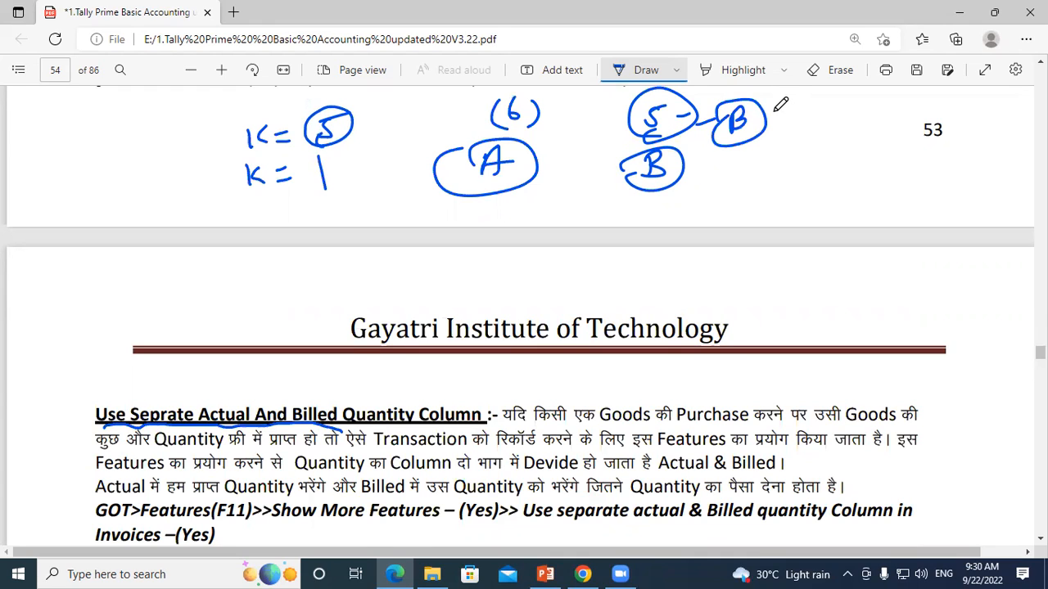
{"action": "left_click_drag", "start_coordinate": [544, 131], "coordinate": [600, 109]}
{"action": "left_click_drag", "start_coordinate": [537, 170], "coordinate": [635, 129]}
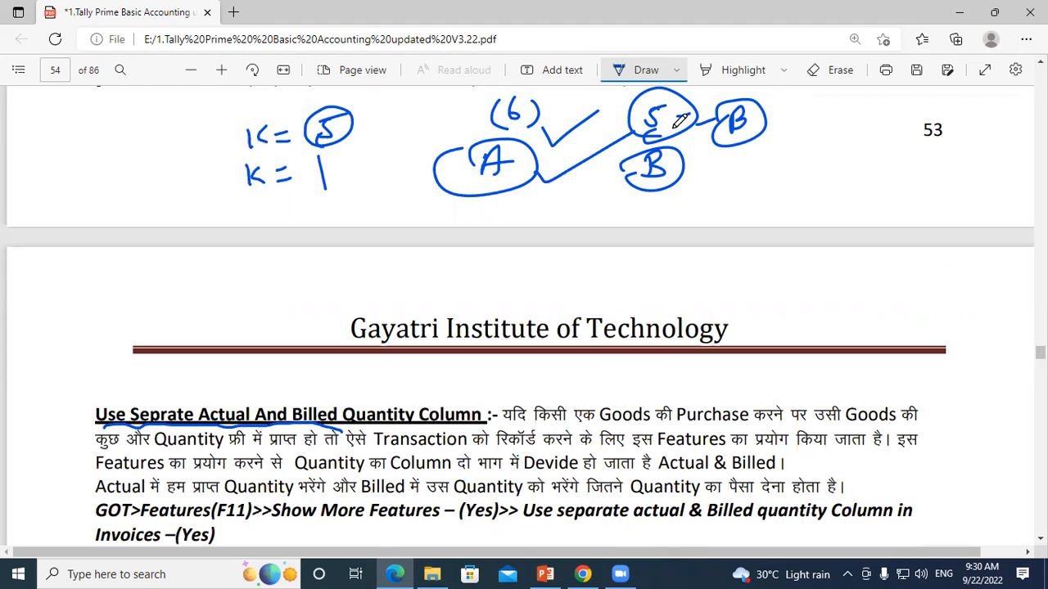
Step: Underline "Actual", "Quantity" and "Billed" in the explanation, circle the second "Quantity", and bracket the section heading
{"action": "scroll", "coordinate": [451, 227], "scroll_direction": "down", "scroll_amount": 3}
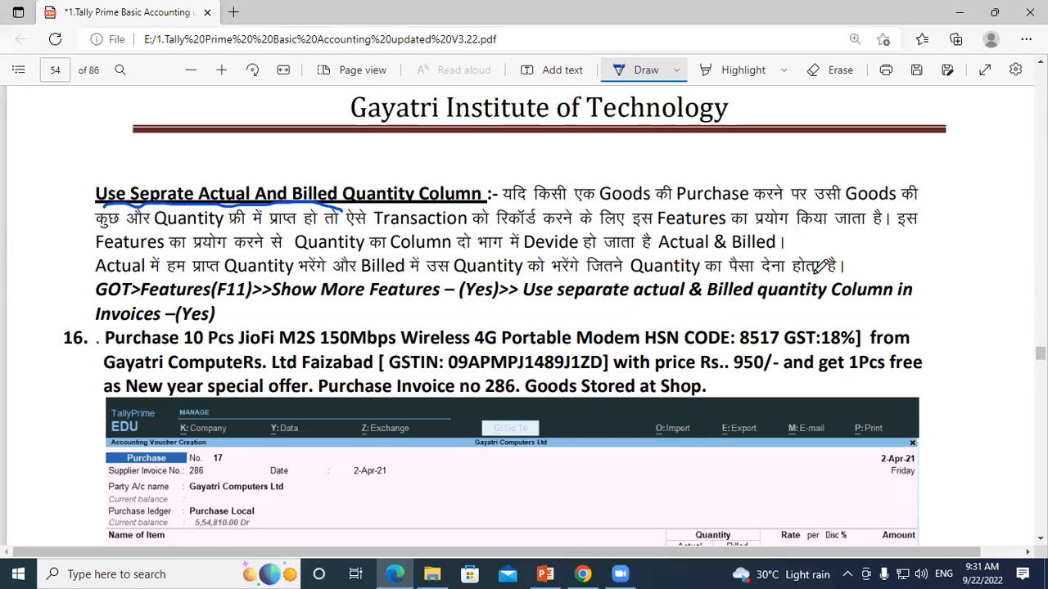
{"action": "left_click_drag", "start_coordinate": [98, 281], "coordinate": [128, 277]}
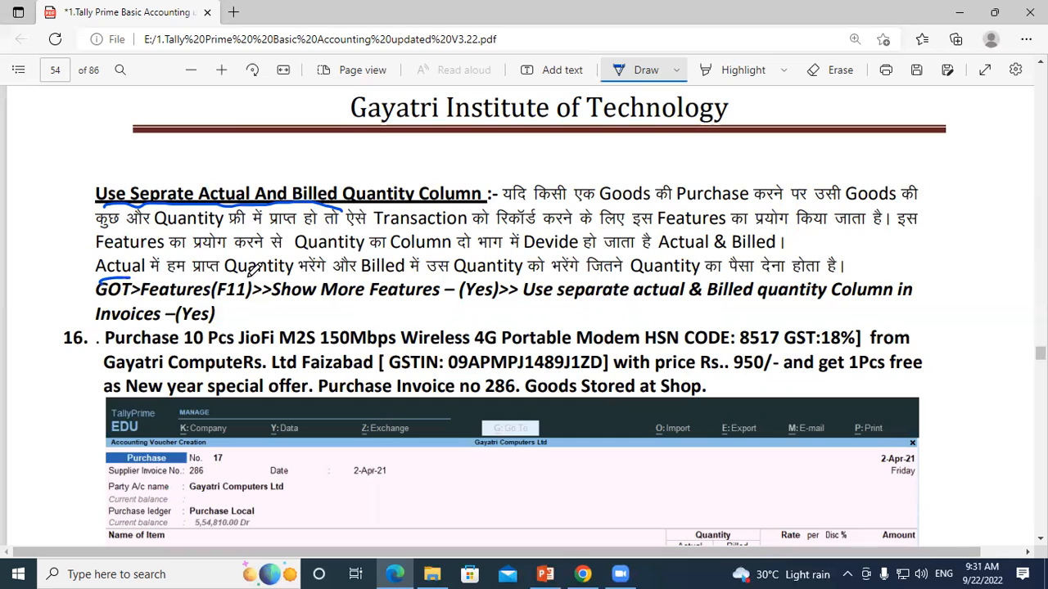
{"action": "left_click_drag", "start_coordinate": [229, 280], "coordinate": [295, 278]}
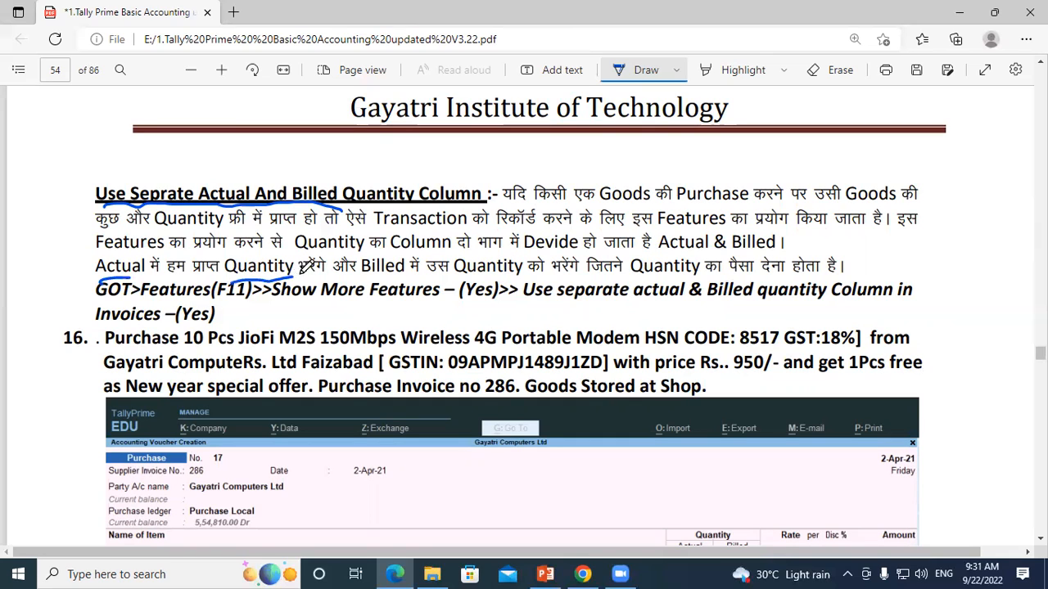
{"action": "left_click_drag", "start_coordinate": [367, 280], "coordinate": [429, 274]}
{"action": "mouse_move", "coordinate": [507, 244]}
{"action": "left_mouse_down"}
{"action": "mouse_move", "coordinate": [462, 255]}
{"action": "mouse_move", "coordinate": [475, 282]}
{"action": "mouse_move", "coordinate": [536, 252]}
{"action": "left_mouse_up"}
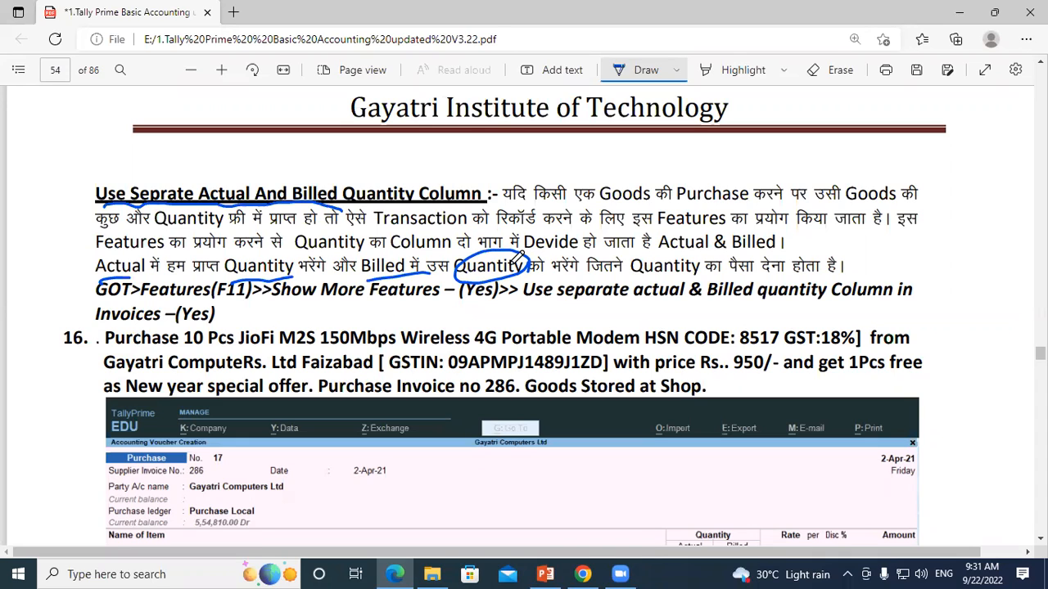
{"action": "left_click_drag", "start_coordinate": [93, 167], "coordinate": [96, 210]}
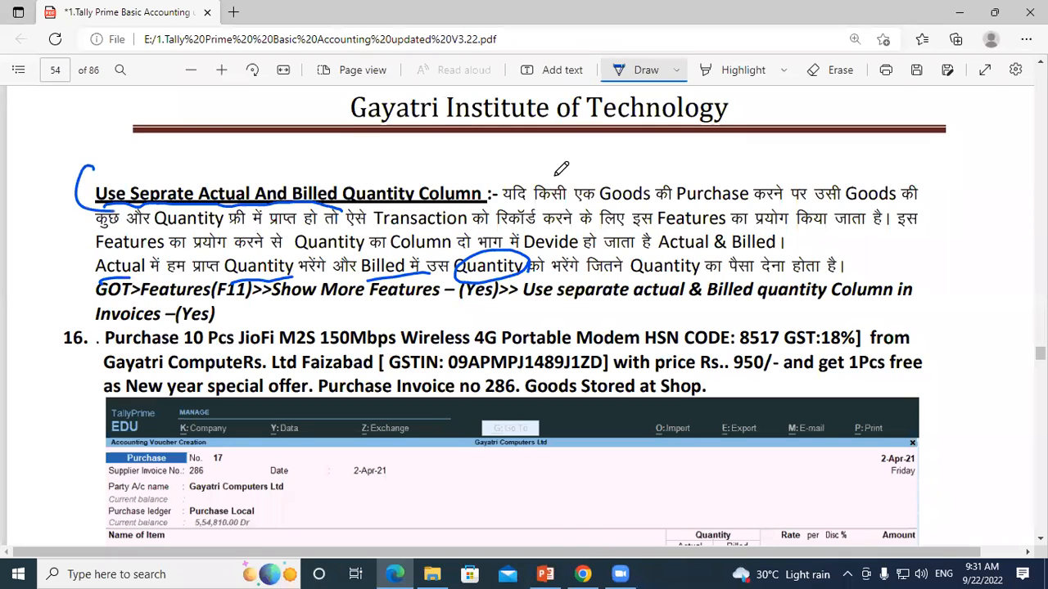
Step: Handwrite a circled 5, "(1)", an underlined "5 = B" and "6 - A" atop page 54, and tick the section heading
{"action": "scroll", "coordinate": [303, 213], "scroll_direction": "up", "scroll_amount": 3}
{"action": "mouse_move", "coordinate": [240, 199]}
{"action": "left_mouse_down"}
{"action": "mouse_move", "coordinate": [234, 228]}
{"action": "mouse_move", "coordinate": [291, 178]}
{"action": "mouse_move", "coordinate": [208, 237]}
{"action": "left_mouse_up"}
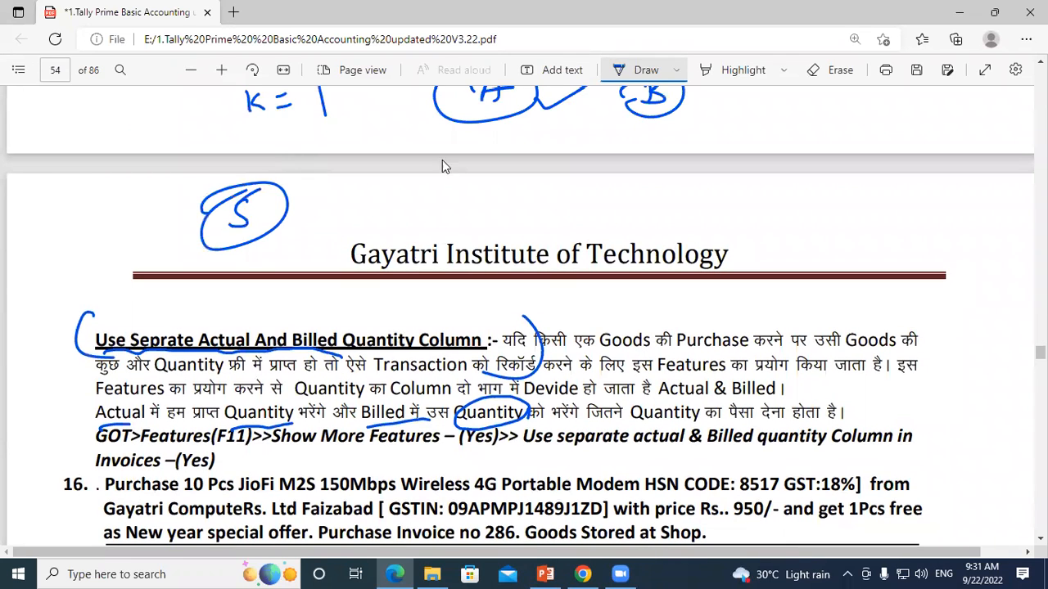
{"action": "mouse_move", "coordinate": [420, 185]}
{"action": "left_mouse_down"}
{"action": "mouse_move", "coordinate": [420, 214]}
{"action": "mouse_move", "coordinate": [403, 218]}
{"action": "left_mouse_up"}
{"action": "left_click_drag", "start_coordinate": [455, 173], "coordinate": [434, 219]}
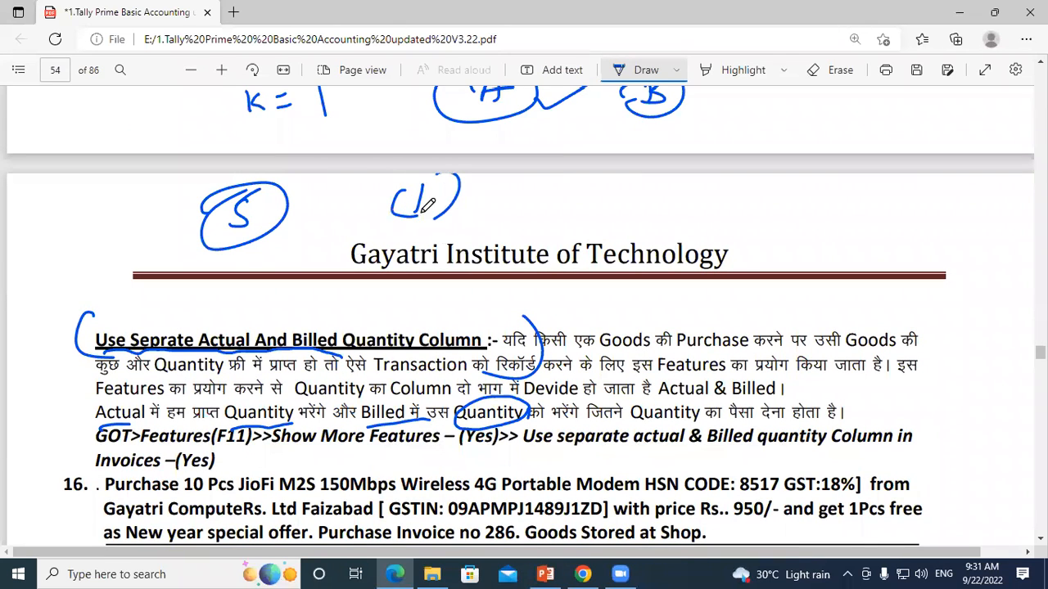
{"action": "left_click_drag", "start_coordinate": [698, 180], "coordinate": [696, 201]}
{"action": "mouse_move", "coordinate": [705, 197]}
{"action": "left_mouse_down"}
{"action": "mouse_move", "coordinate": [729, 190]}
{"action": "mouse_move", "coordinate": [746, 209]}
{"action": "left_mouse_up"}
{"action": "mouse_move", "coordinate": [747, 208]}
{"action": "left_mouse_down"}
{"action": "mouse_move", "coordinate": [769, 176]}
{"action": "mouse_move", "coordinate": [771, 190]}
{"action": "left_mouse_up"}
{"action": "mouse_move", "coordinate": [531, 193]}
{"action": "left_mouse_down"}
{"action": "mouse_move", "coordinate": [518, 218]}
{"action": "mouse_move", "coordinate": [545, 191]}
{"action": "left_mouse_up"}
{"action": "left_click_drag", "start_coordinate": [555, 201], "coordinate": [589, 192]}
{"action": "left_click_drag", "start_coordinate": [553, 211], "coordinate": [612, 211]}
{"action": "left_click_drag", "start_coordinate": [540, 229], "coordinate": [642, 205]}
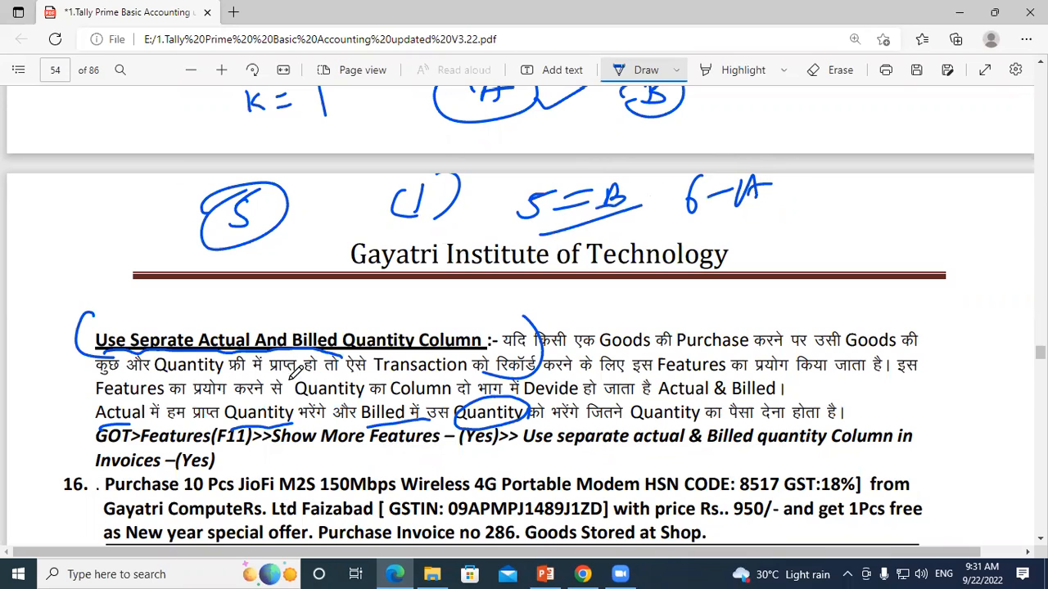
{"action": "left_click_drag", "start_coordinate": [144, 314], "coordinate": [269, 282]}
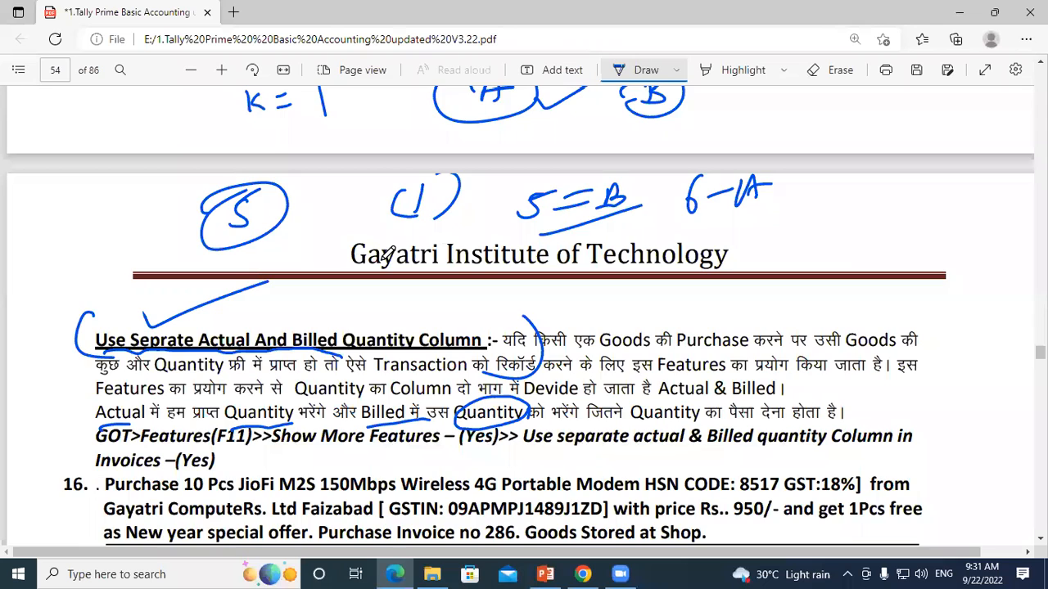
Step: Erase the handwritten notes and markings around the section heading and at the end of page 53
{"action": "scroll", "coordinate": [384, 254], "scroll_direction": "down", "scroll_amount": 2}
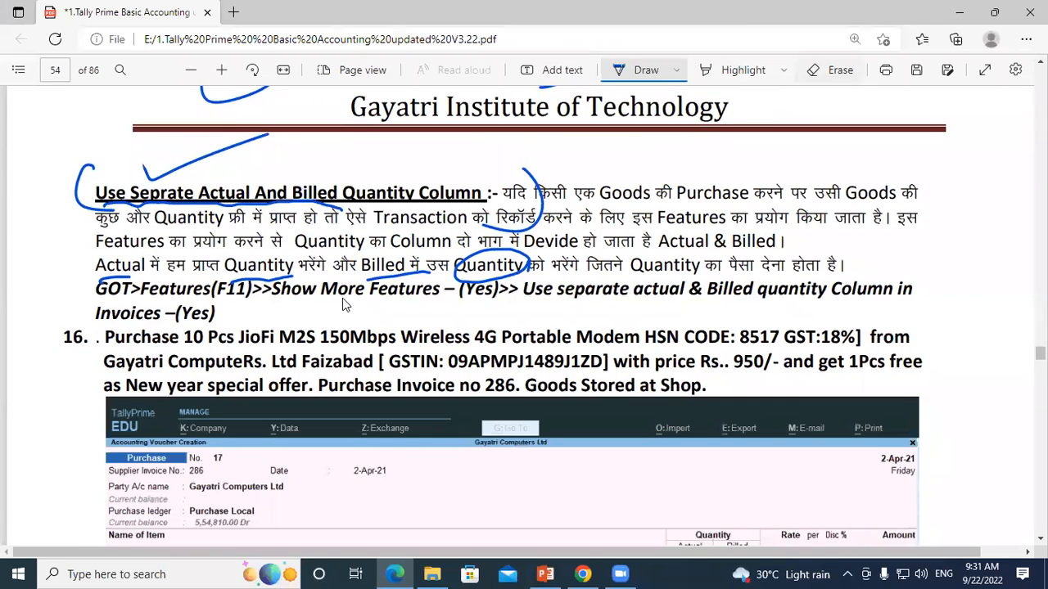
{"action": "scroll", "coordinate": [344, 304], "scroll_direction": "up", "scroll_amount": 2}
{"action": "mouse_move", "coordinate": [201, 219]}
{"action": "left_mouse_down"}
{"action": "mouse_move", "coordinate": [140, 363]}
{"action": "mouse_move", "coordinate": [610, 399]}
{"action": "mouse_move", "coordinate": [414, 470]}
{"action": "mouse_move", "coordinate": [329, 440]}
{"action": "mouse_move", "coordinate": [447, 435]}
{"action": "mouse_move", "coordinate": [95, 423]}
{"action": "mouse_move", "coordinate": [124, 430]}
{"action": "mouse_move", "coordinate": [425, 196]}
{"action": "mouse_move", "coordinate": [530, 207]}
{"action": "left_mouse_up"}
{"action": "mouse_move", "coordinate": [773, 378]}
{"action": "left_mouse_down"}
{"action": "mouse_move", "coordinate": [264, 168]}
{"action": "mouse_move", "coordinate": [459, 102]}
{"action": "mouse_move", "coordinate": [823, 139]}
{"action": "mouse_move", "coordinate": [144, 171]}
{"action": "left_mouse_up"}
{"action": "scroll", "coordinate": [145, 171], "scroll_direction": "up", "scroll_amount": 2}
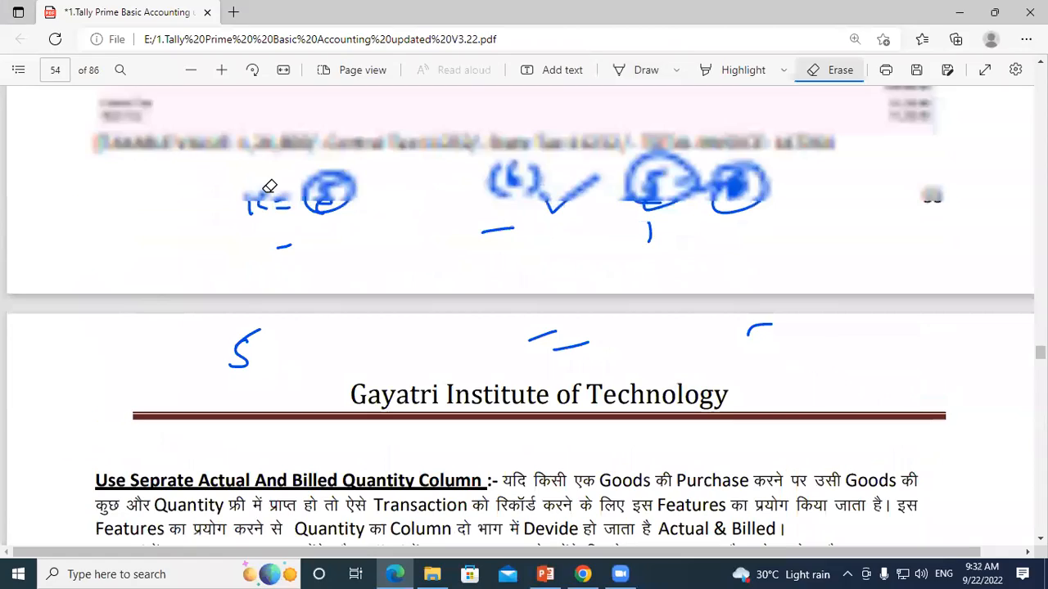
{"action": "left_click_drag", "start_coordinate": [914, 205], "coordinate": [773, 211]}
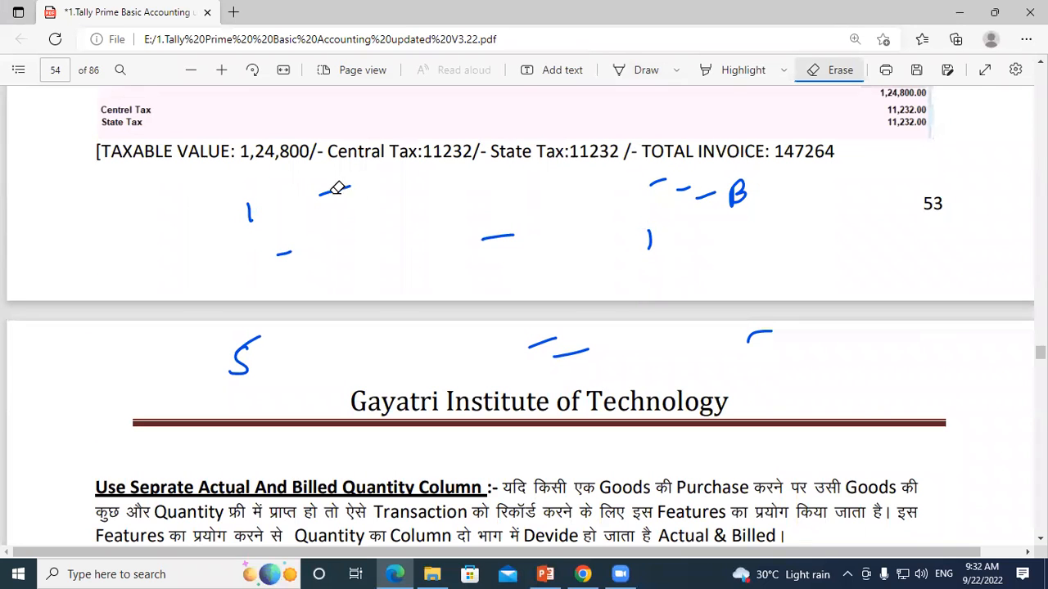
Step: Tick question 16 and underline "Purchase", "10 Pcs", "JioFi M2S", "4G Portable Modem", the HSN code 8517, "18%" and "from"
{"action": "scroll", "coordinate": [495, 210], "scroll_direction": "down", "scroll_amount": 1}
{"action": "scroll", "coordinate": [495, 209], "scroll_direction": "down", "scroll_amount": 2}
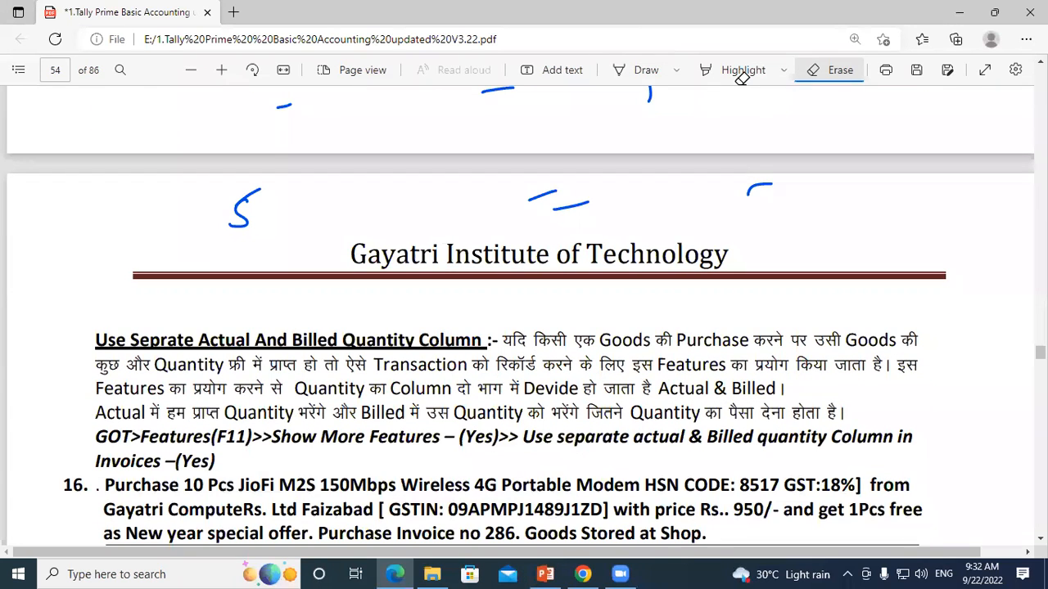
{"action": "scroll", "coordinate": [317, 322], "scroll_direction": "down", "scroll_amount": 3}
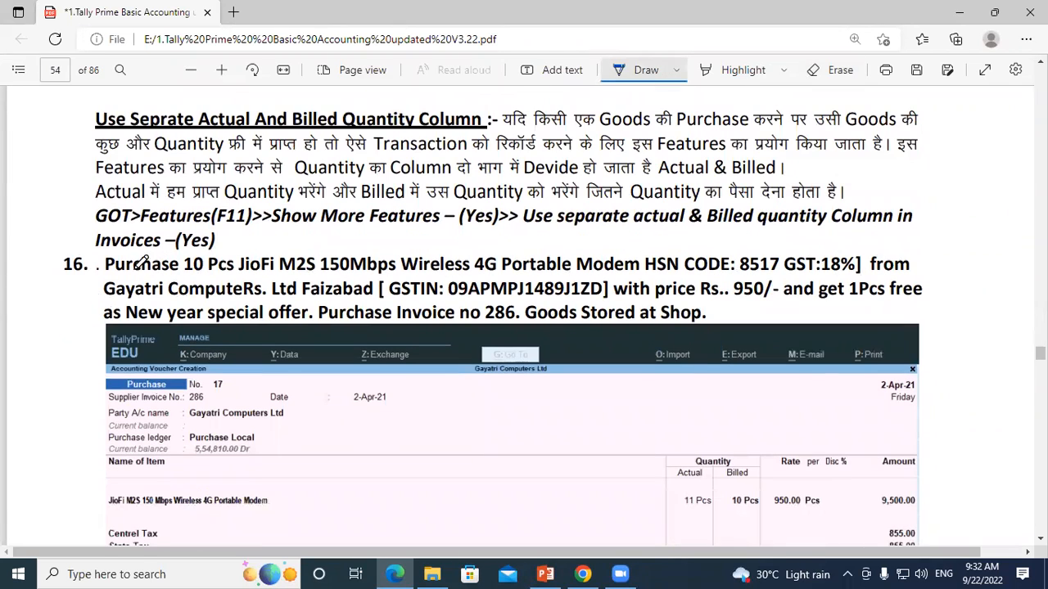
{"action": "mouse_move", "coordinate": [105, 306]}
{"action": "left_mouse_down"}
{"action": "mouse_move", "coordinate": [136, 277]}
{"action": "mouse_move", "coordinate": [314, 275]}
{"action": "left_mouse_up"}
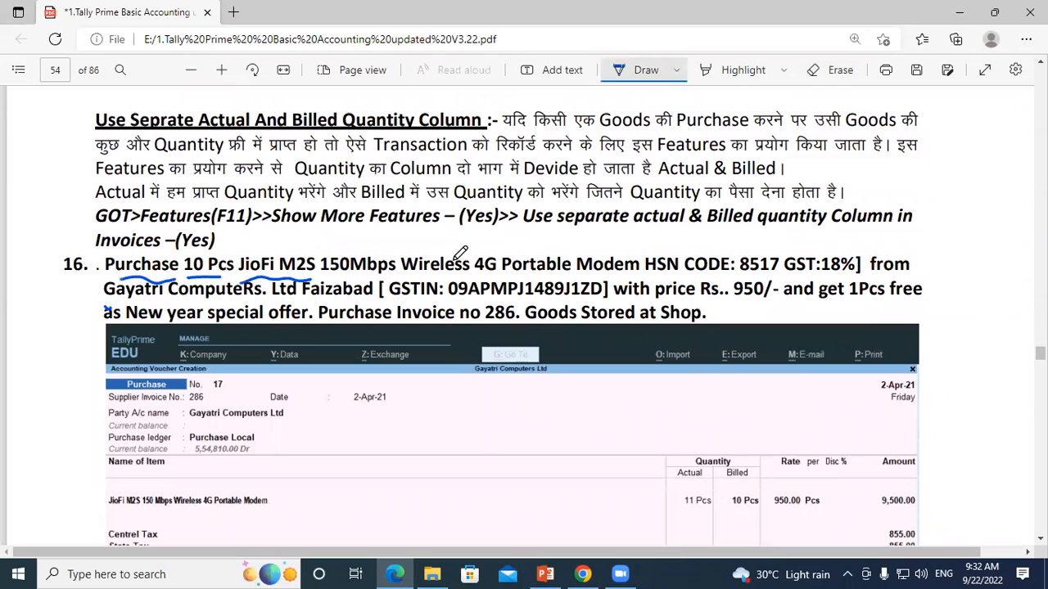
{"action": "left_click_drag", "start_coordinate": [487, 280], "coordinate": [601, 276]}
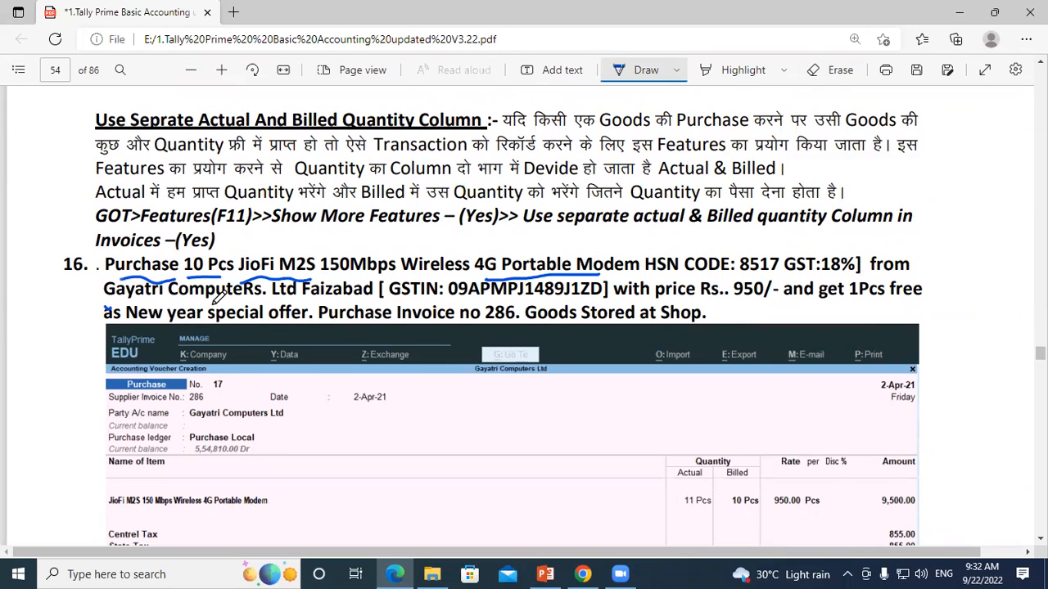
{"action": "left_click_drag", "start_coordinate": [225, 253], "coordinate": [272, 236]}
{"action": "left_click", "coordinate": [731, 284]}
{"action": "left_click_drag", "start_coordinate": [731, 288], "coordinate": [921, 274]}
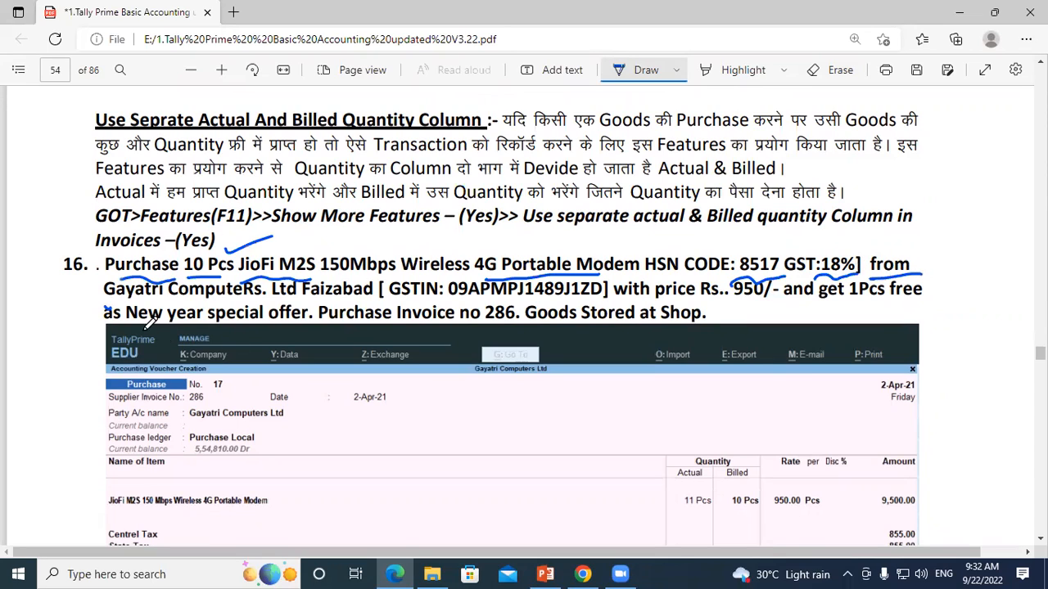
Step: Underline the supplier name Gayatri Computers, the city Faizabad and the GSTIN in question 16
{"action": "left_click_drag", "start_coordinate": [106, 306], "coordinate": [240, 300]}
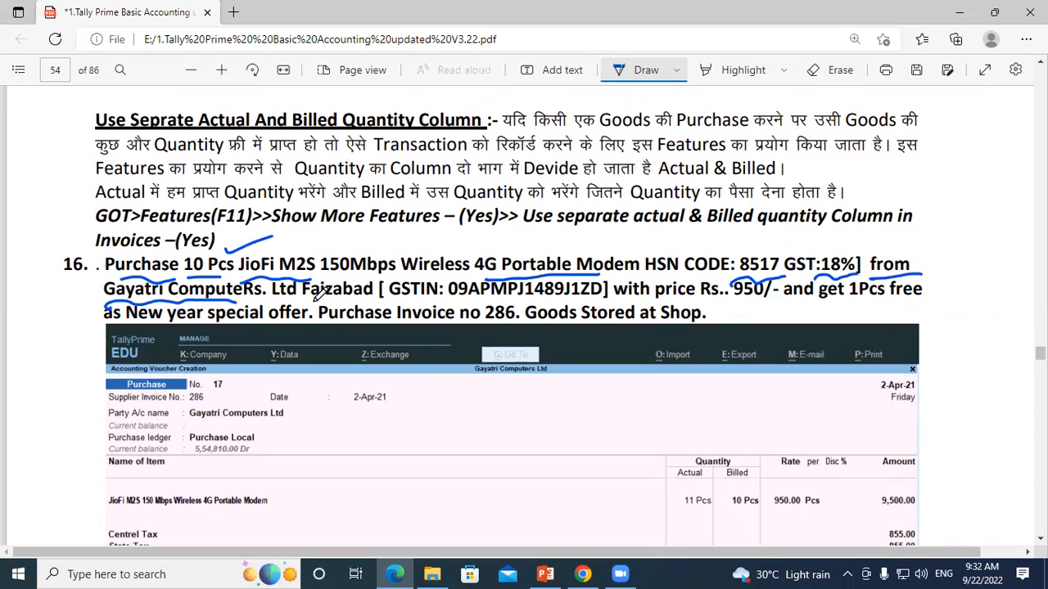
{"action": "left_click_drag", "start_coordinate": [308, 300], "coordinate": [375, 296]}
{"action": "left_click_drag", "start_coordinate": [493, 298], "coordinate": [602, 298]}
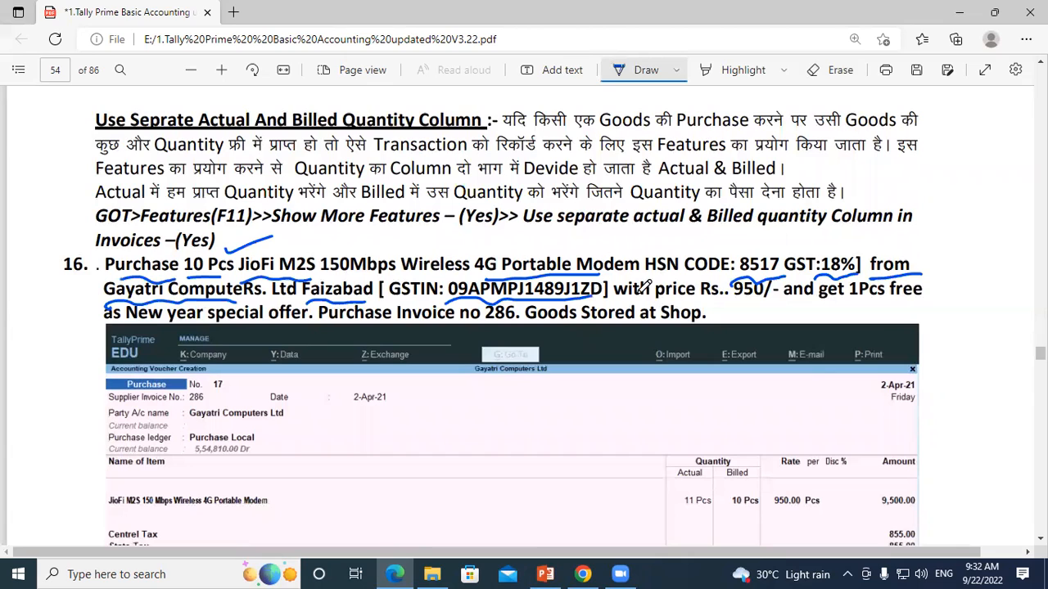
Step: Underline the price 950, "and get 1Pcs" and "New year special", handwrite an underlined 950 above question 16, and tick invoice no 286 and "Shop"
{"action": "left_click_drag", "start_coordinate": [733, 304], "coordinate": [766, 298]}
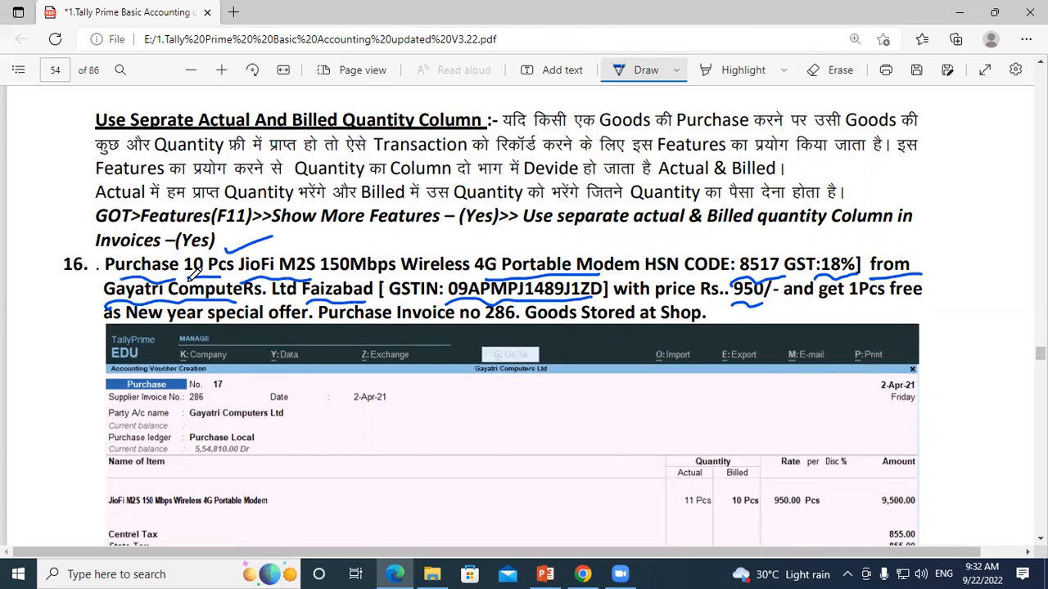
{"action": "mouse_move", "coordinate": [311, 223]}
{"action": "left_mouse_down"}
{"action": "mouse_move", "coordinate": [313, 238]}
{"action": "mouse_move", "coordinate": [331, 227]}
{"action": "mouse_move", "coordinate": [369, 242]}
{"action": "left_mouse_up"}
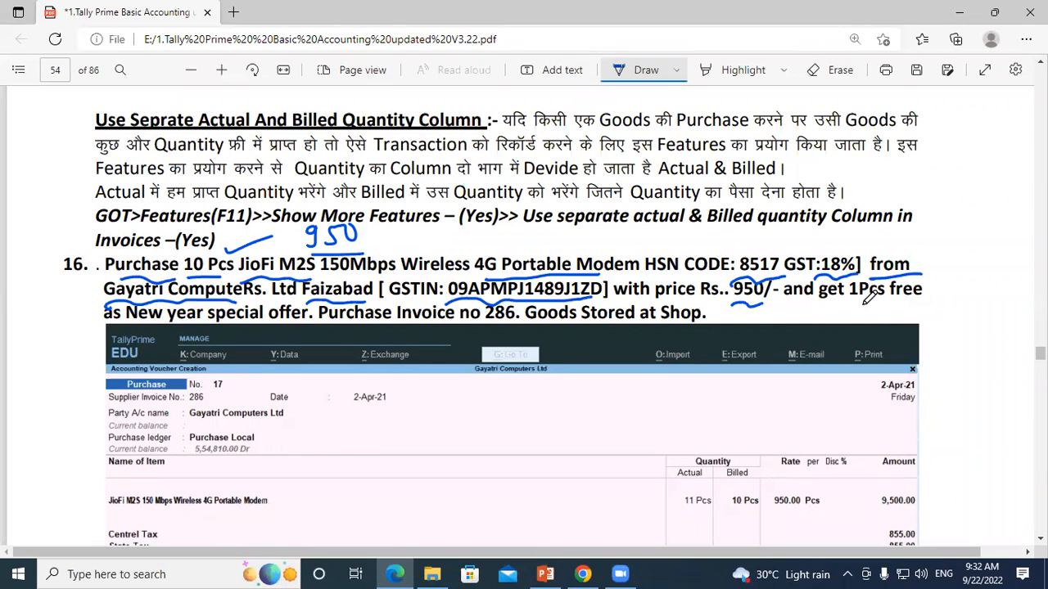
{"action": "left_click_drag", "start_coordinate": [822, 303], "coordinate": [896, 294]}
{"action": "left_click_drag", "start_coordinate": [145, 321], "coordinate": [275, 325]}
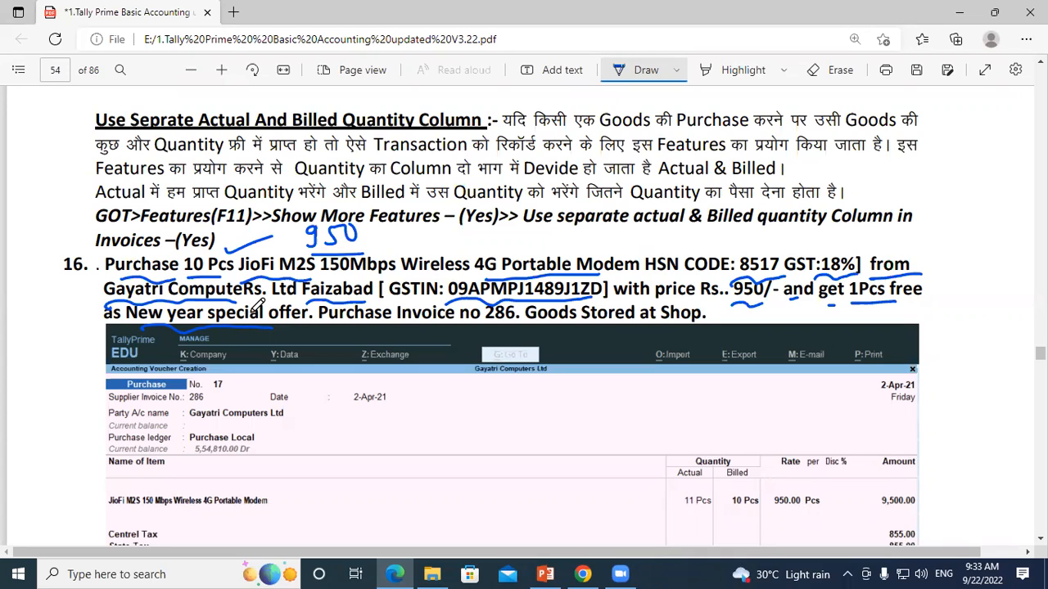
{"action": "left_click_drag", "start_coordinate": [489, 331], "coordinate": [521, 316]}
{"action": "left_click_drag", "start_coordinate": [706, 327], "coordinate": [719, 320]}
Step: Circle the item name, actual 11 Pcs, billed 10 Pcs, rate 950.00 and amount 9,500.00 in question 16's voucher picture
{"action": "scroll", "coordinate": [327, 278], "scroll_direction": "down", "scroll_amount": 3}
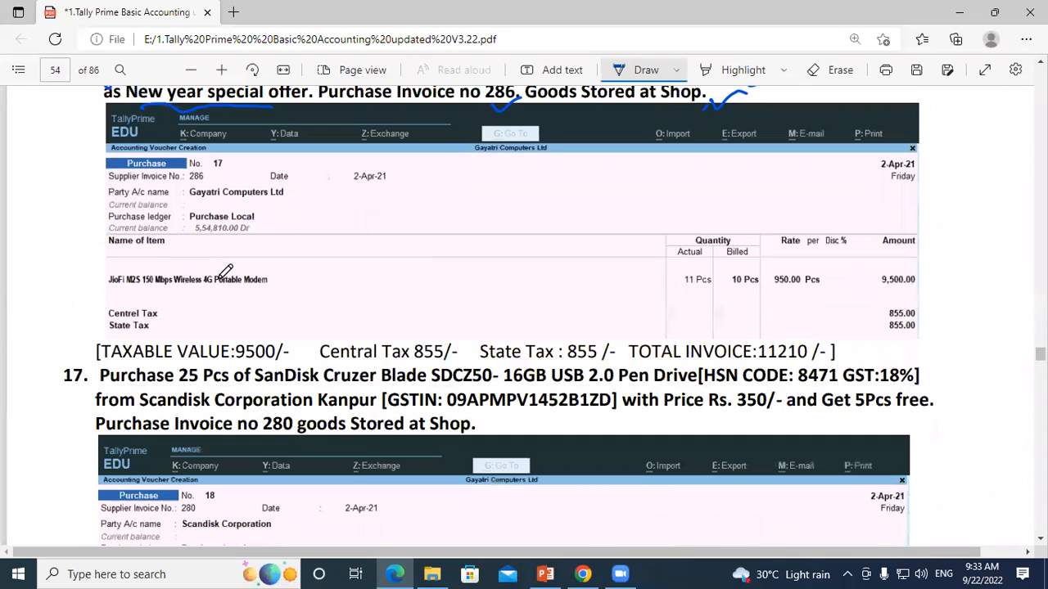
{"action": "mouse_move", "coordinate": [82, 280]}
{"action": "left_mouse_down"}
{"action": "mouse_move", "coordinate": [286, 274]}
{"action": "mouse_move", "coordinate": [115, 287]}
{"action": "mouse_move", "coordinate": [108, 276]}
{"action": "left_mouse_up"}
{"action": "mouse_move", "coordinate": [673, 287]}
{"action": "left_mouse_down"}
{"action": "mouse_move", "coordinate": [676, 275]}
{"action": "mouse_move", "coordinate": [715, 291]}
{"action": "mouse_move", "coordinate": [698, 262]}
{"action": "mouse_move", "coordinate": [735, 296]}
{"action": "mouse_move", "coordinate": [760, 267]}
{"action": "mouse_move", "coordinate": [782, 300]}
{"action": "left_mouse_up"}
{"action": "left_click_drag", "start_coordinate": [933, 266], "coordinate": [897, 262]}
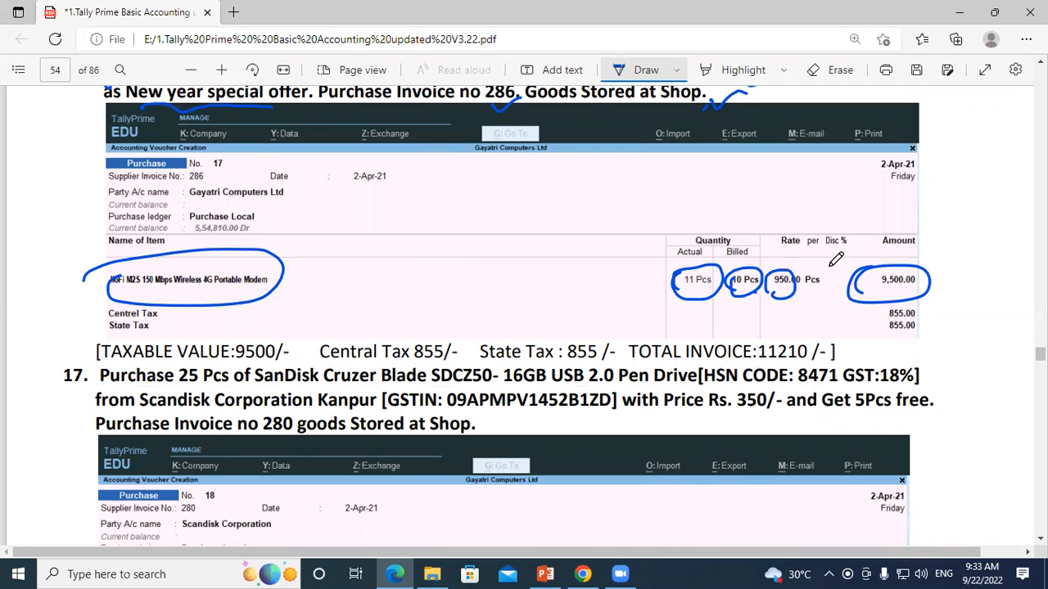
Step: Tick the Actual and Billed Quantity heading and underline "GOT", "Features", "F11", "Show More Features" and "Use separate actual & Billed quantity" in the path
{"action": "scroll", "coordinate": [661, 297], "scroll_direction": "up", "scroll_amount": 3}
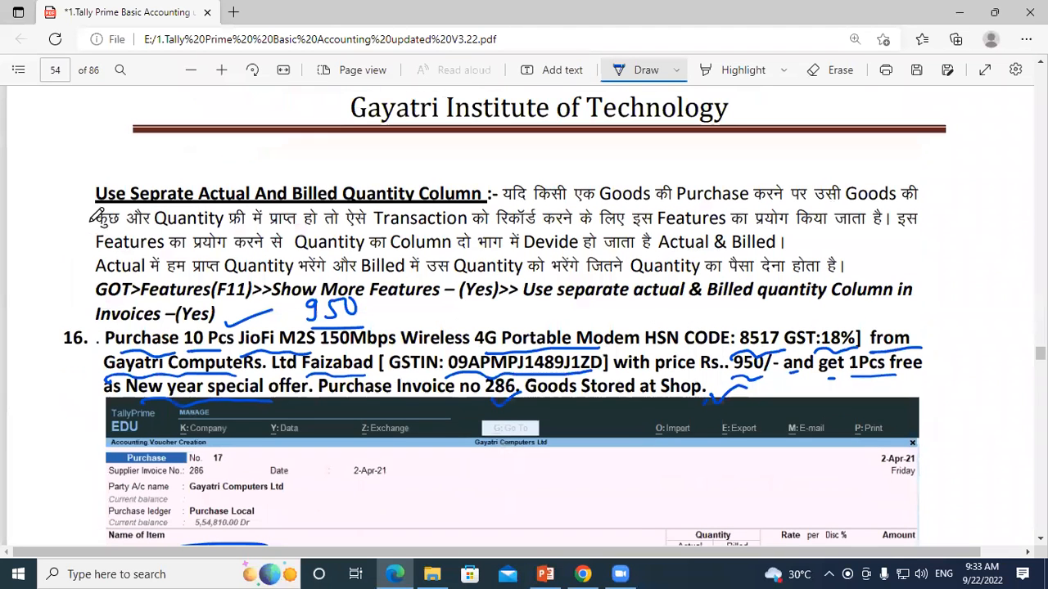
{"action": "scroll", "coordinate": [205, 200], "scroll_direction": "up", "scroll_amount": 1}
{"action": "left_click_drag", "start_coordinate": [92, 208], "coordinate": [113, 193]}
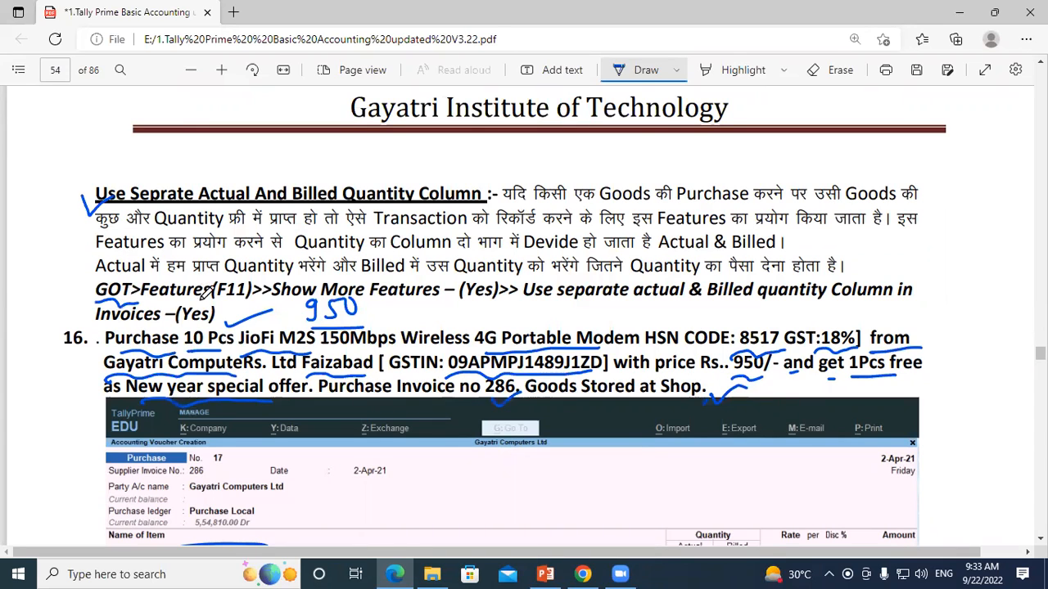
{"action": "left_click_drag", "start_coordinate": [218, 306], "coordinate": [251, 305]}
{"action": "left_click_drag", "start_coordinate": [386, 304], "coordinate": [768, 305]}
{"action": "left_click", "coordinate": [525, 312]}
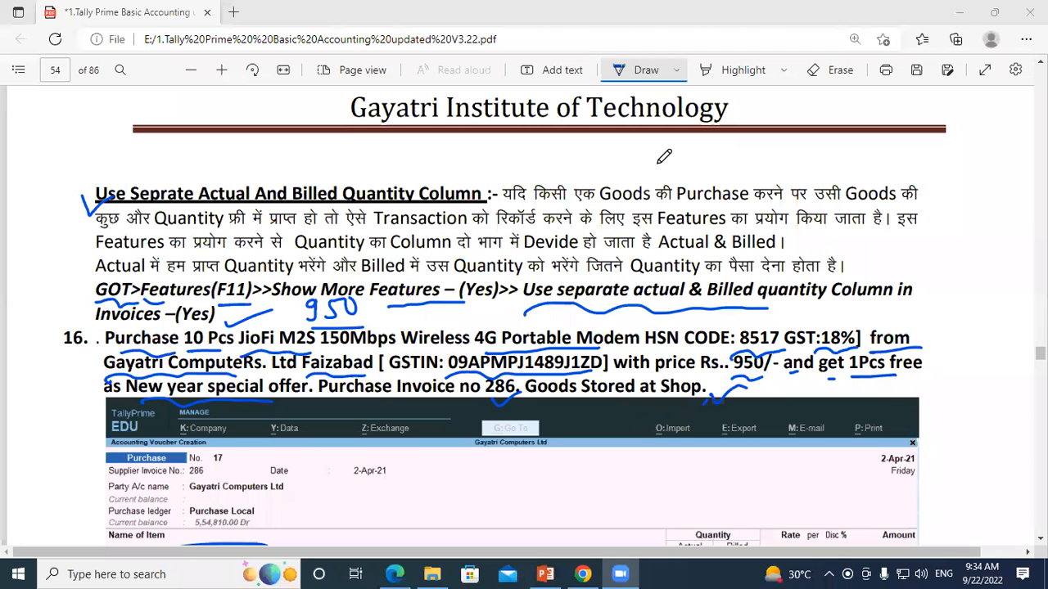
Step: Switch to the Windows desktop and refresh it
{"action": "key", "text": "super+d"}
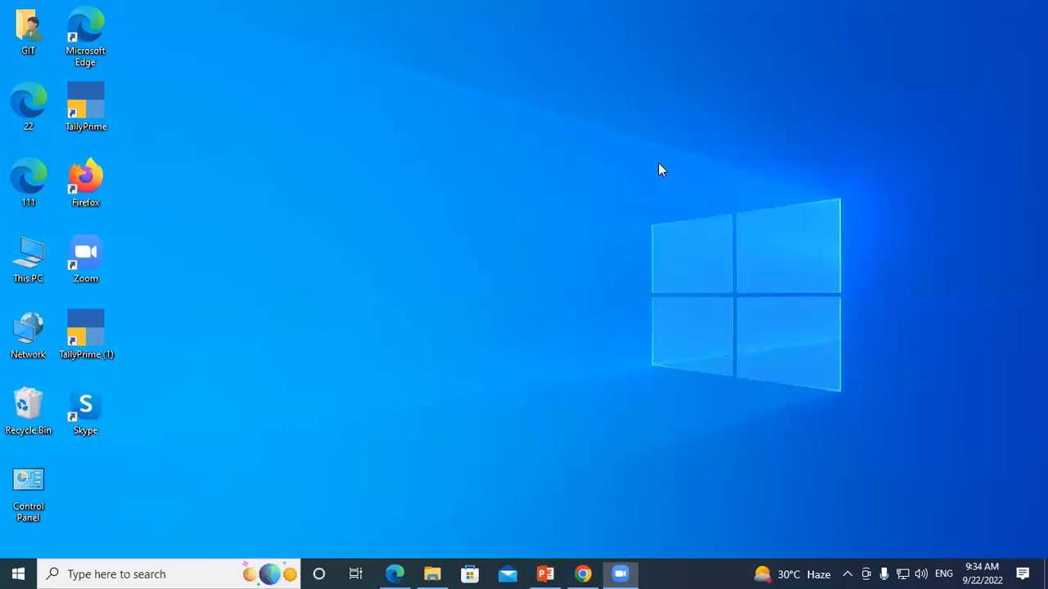
{"action": "right_click", "coordinate": [571, 118]}
{"action": "left_click", "coordinate": [602, 163]}
{"action": "right_click", "coordinate": [602, 163]}
{"action": "left_click", "coordinate": [632, 212]}
{"action": "right_click", "coordinate": [631, 206]}
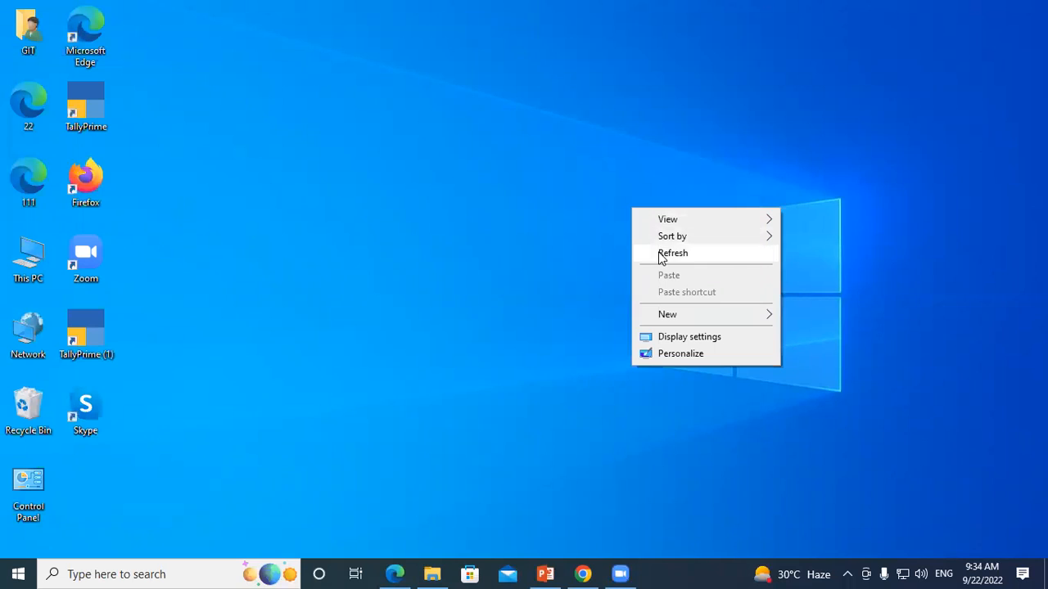
{"action": "left_click", "coordinate": [655, 252]}
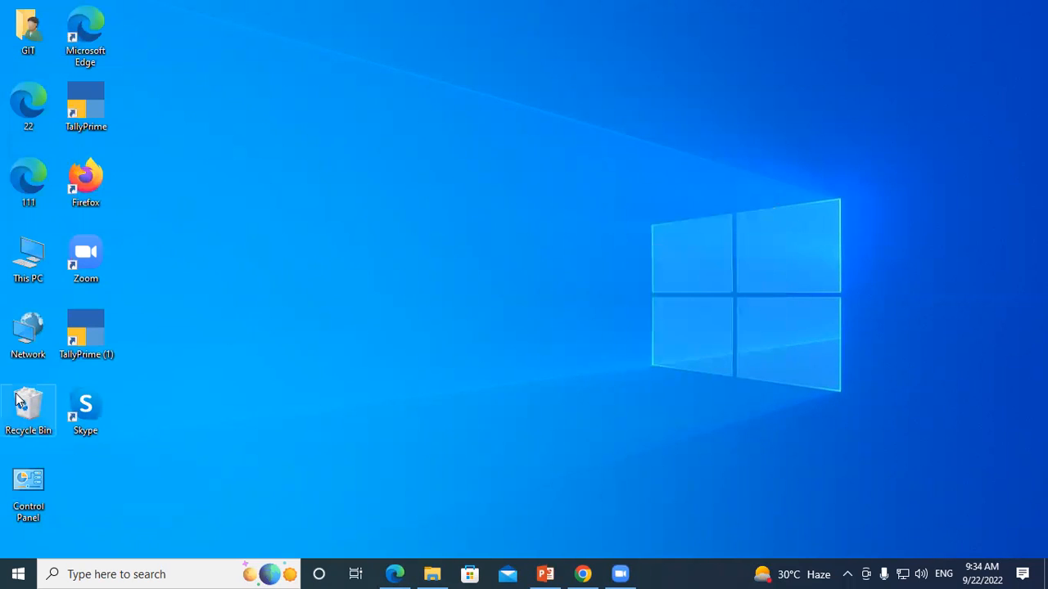
Step: Launch TallyPrime (1) and start a new purchase voucher in the company GAYATRI COMUTER PVT.LTD
{"action": "double_click", "coordinate": [80, 334]}
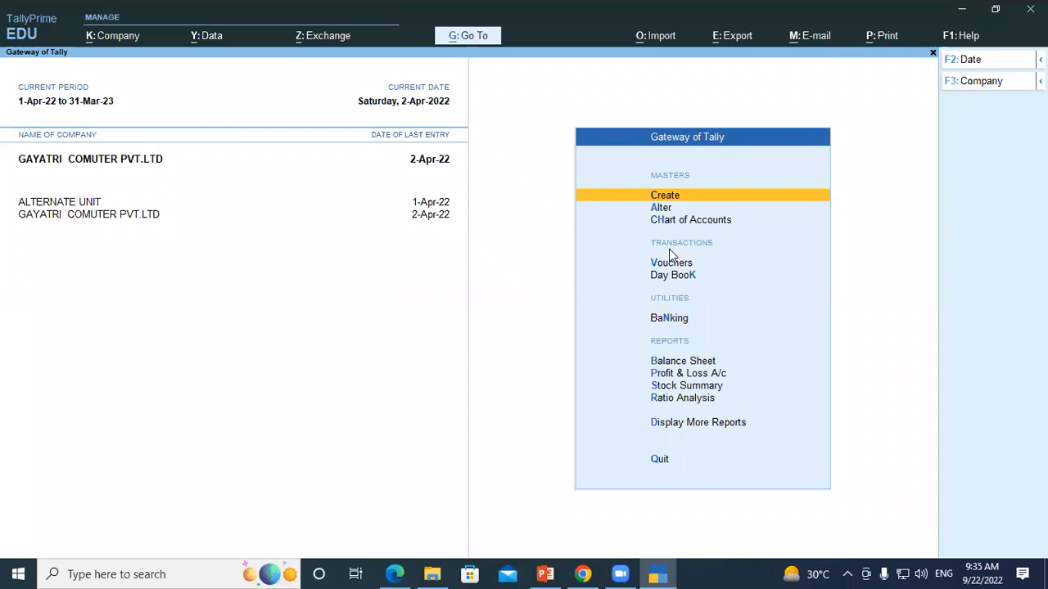
{"action": "key", "text": "Down"}
{"action": "key", "text": "Down"}
{"action": "key", "text": "Down"}
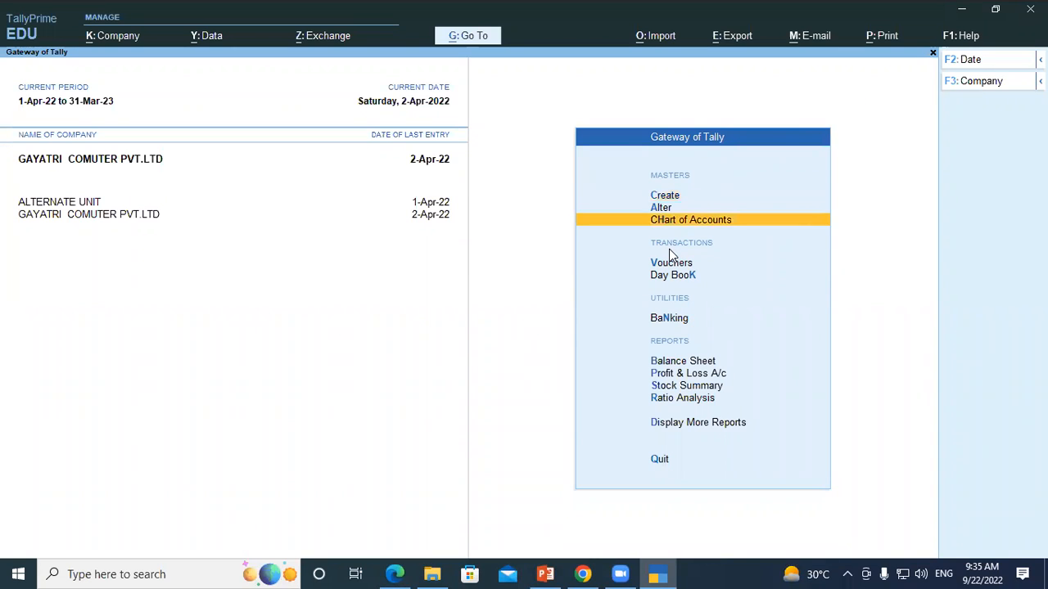
{"action": "key", "text": "Return"}
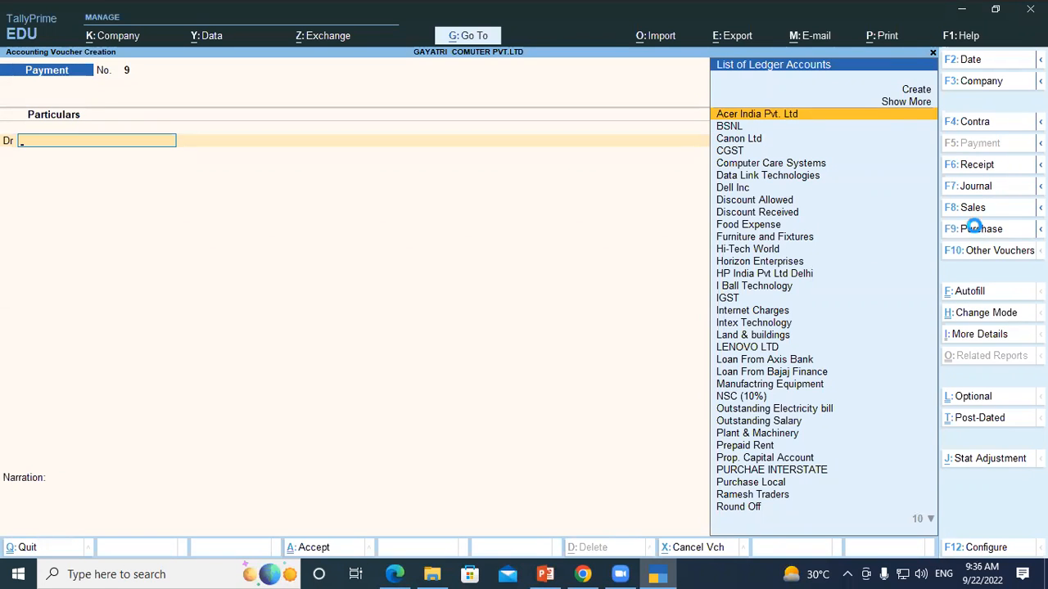
{"action": "left_click", "coordinate": [976, 230]}
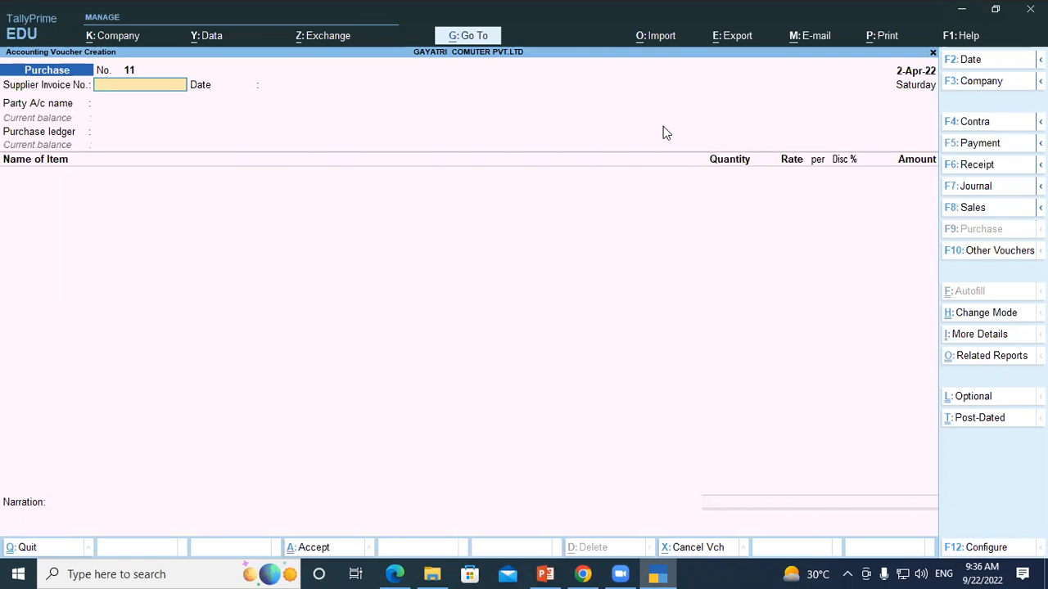
Step: Set the company feature "Use separate Actual and Billed Quantity columns in invoices" to Yes and save the features
{"action": "key", "text": "F11"}
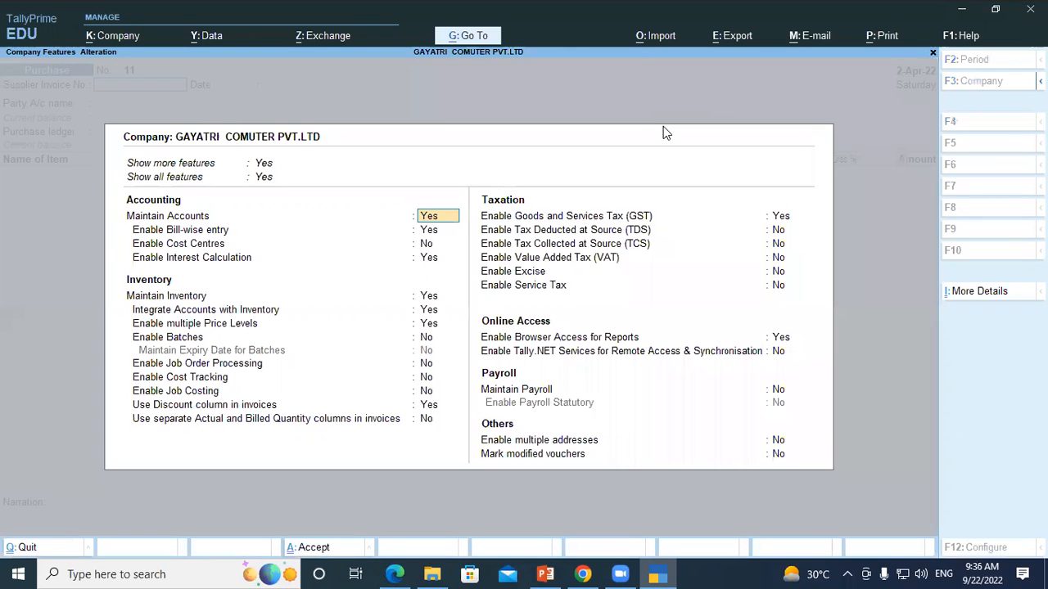
{"action": "key", "text": "Down"}
{"action": "key", "text": "Down"}
{"action": "key", "text": "Down"}
{"action": "key", "text": "Down"}
{"action": "key", "text": "Down"}
{"action": "key", "text": "Down"}
{"action": "key", "text": "Down"}
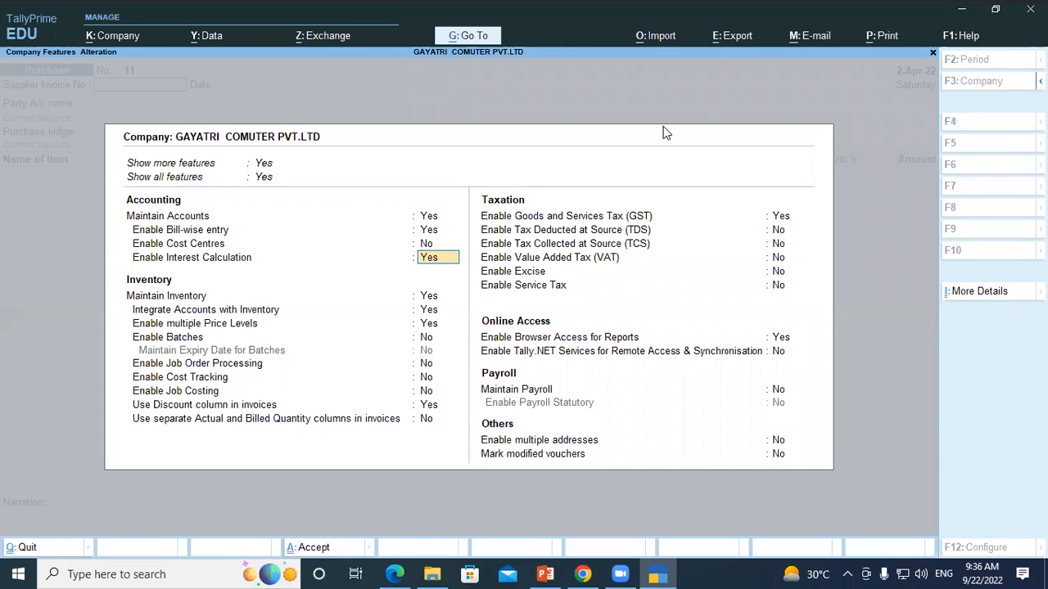
{"action": "key", "text": "Down"}
{"action": "key", "text": "Down"}
{"action": "key", "text": "Down"}
{"action": "key", "text": "Down"}
{"action": "key", "text": "Down"}
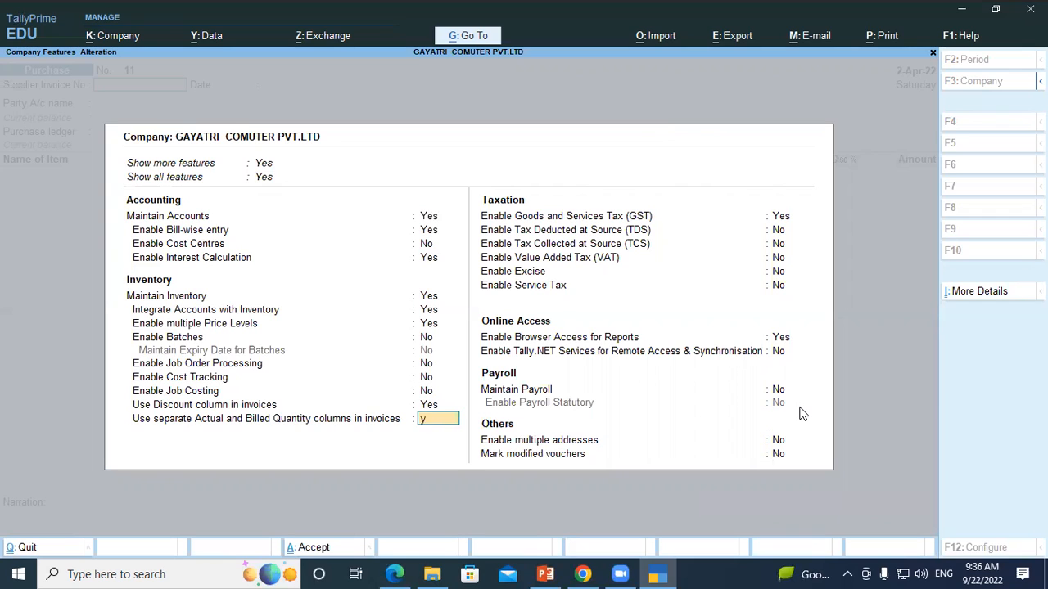
{"action": "key", "text": "Return"}
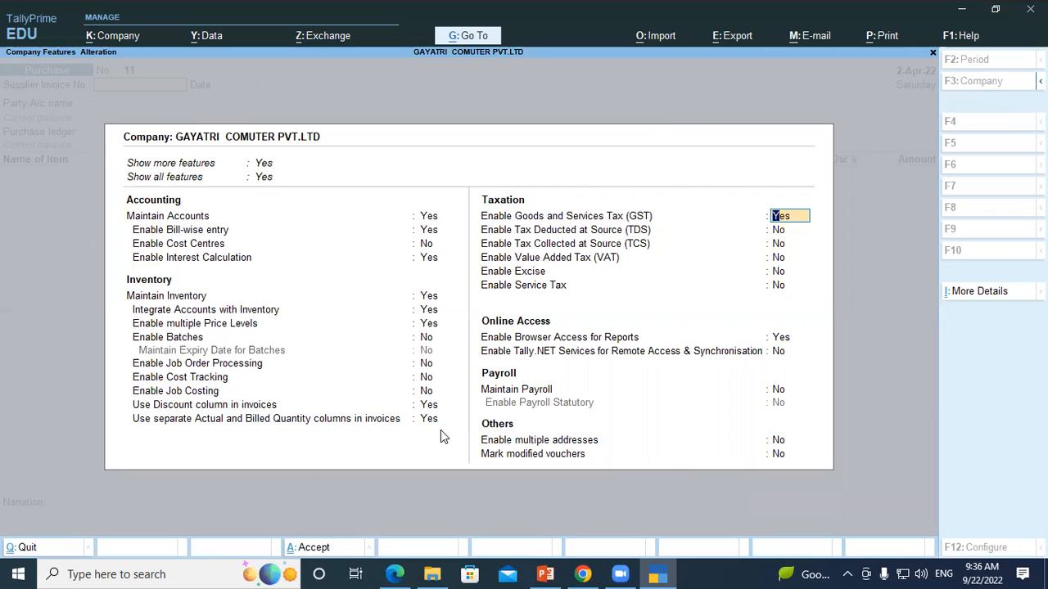
{"action": "key", "text": "ctrl"}
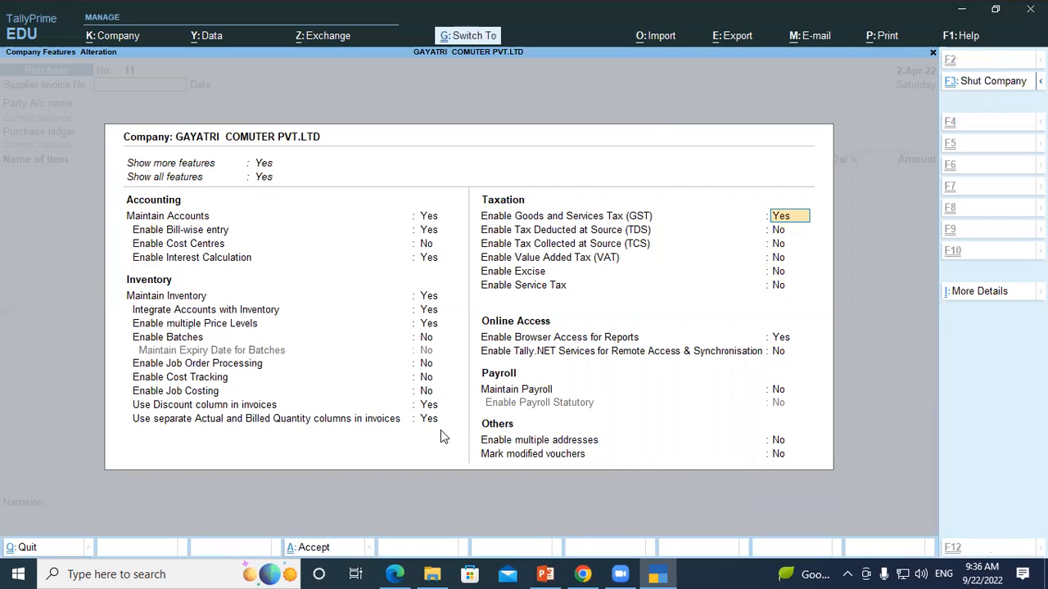
{"action": "key", "text": "ctrl+a"}
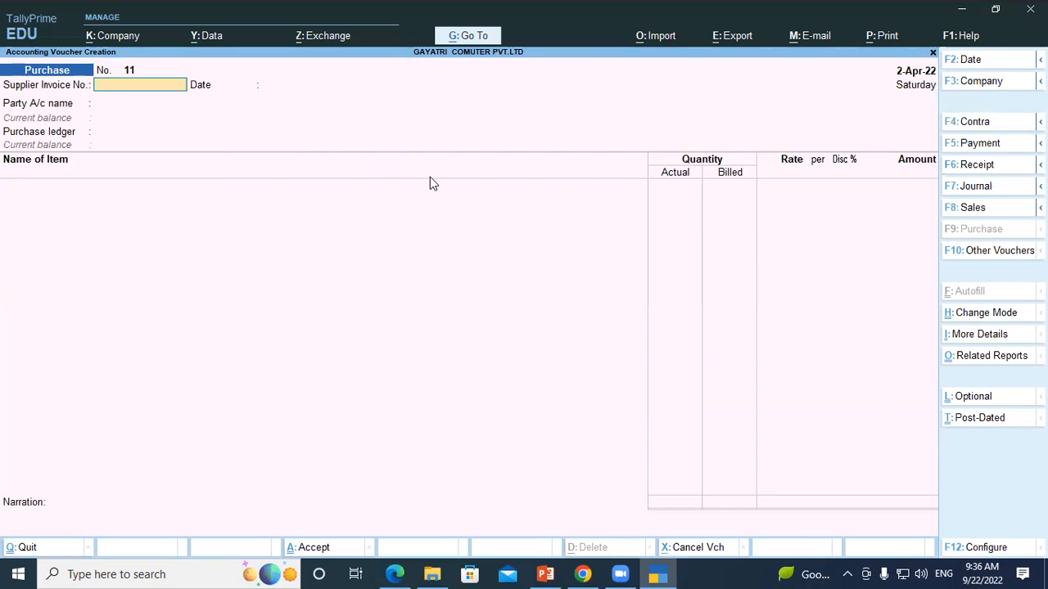
Step: Check question 16 in the PDF, then enter supplier invoice number 286 with date 2-Apr-22 in the TallyPrime purchase voucher
{"action": "key", "text": "alt+Tab"}
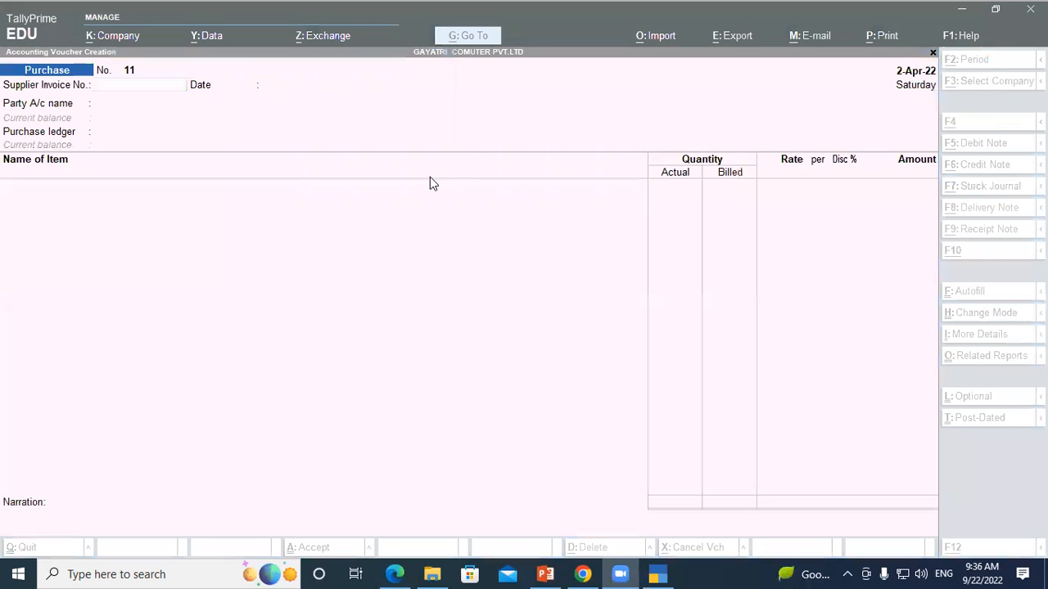
{"action": "key", "text": "alt+Tab"}
{"action": "key", "text": "alt+Tab"}
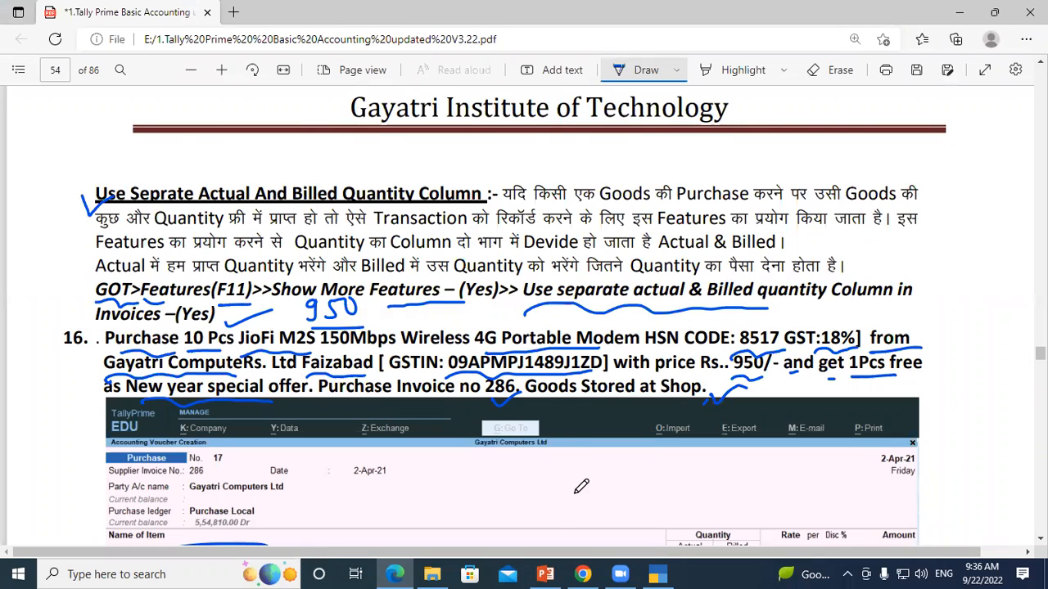
{"action": "key", "text": "alt+Tab"}
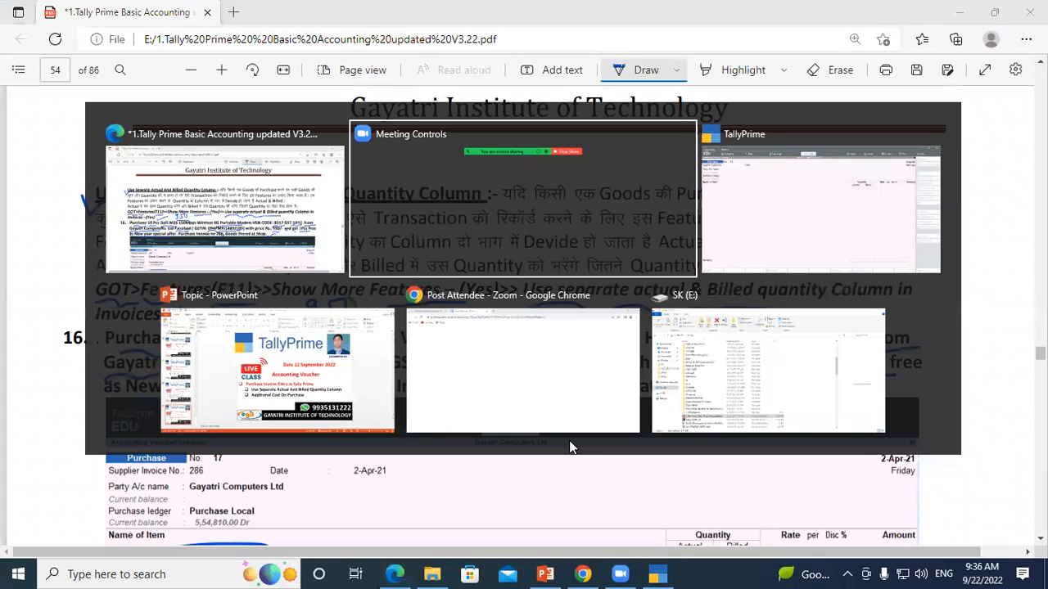
{"action": "key", "text": "alt+Tab"}
{"action": "type", "text": "286"}
{"action": "key", "text": "Return"}
{"action": "key", "text": "Return"}
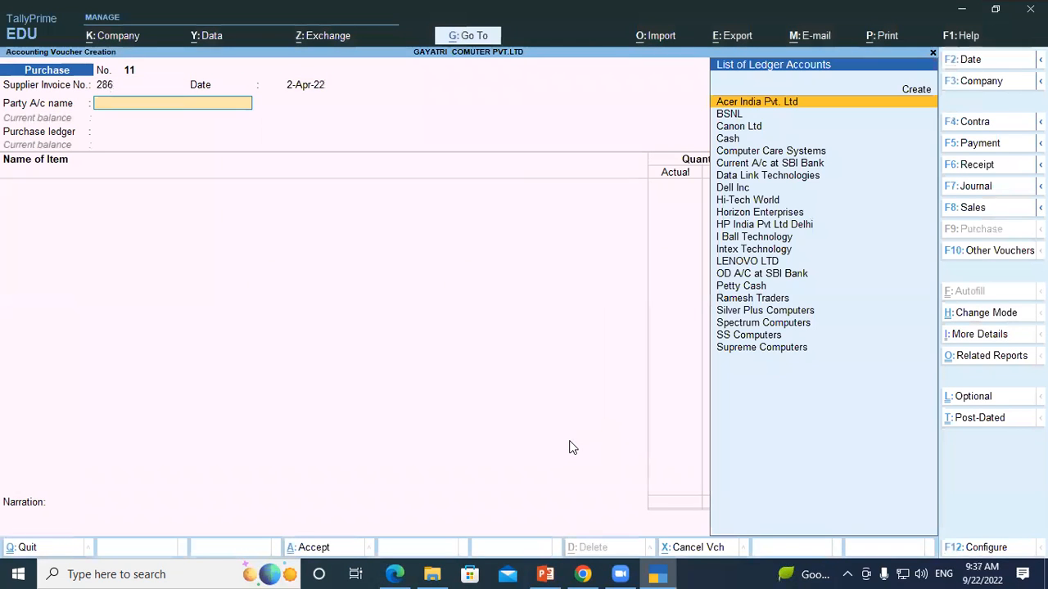
Step: Stop drawing in the PDF, copy the supplier name Gayatri ComputeRs. Ltd from question 16 and return to TallyPrime
{"action": "key", "text": "alt+Tab"}
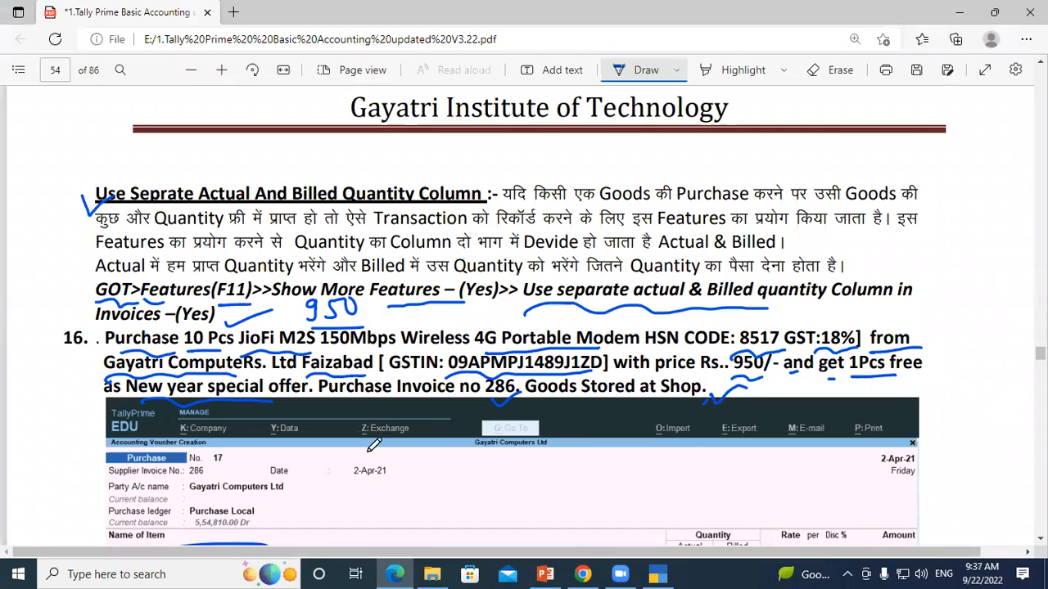
{"action": "left_click", "coordinate": [665, 74]}
{"action": "left_click_drag", "start_coordinate": [109, 362], "coordinate": [295, 364]}
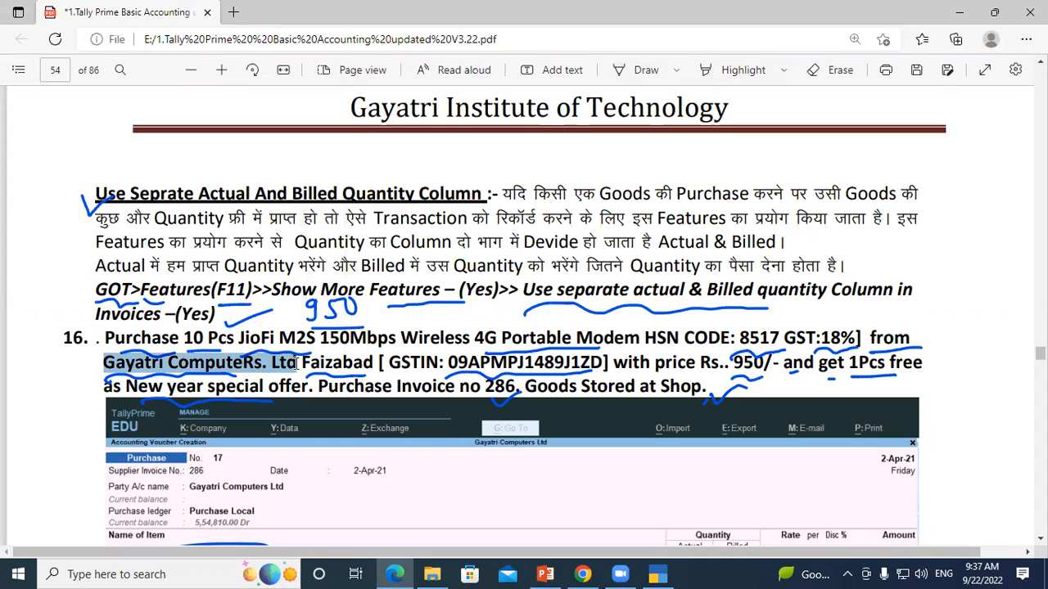
{"action": "left_click", "coordinate": [655, 574]}
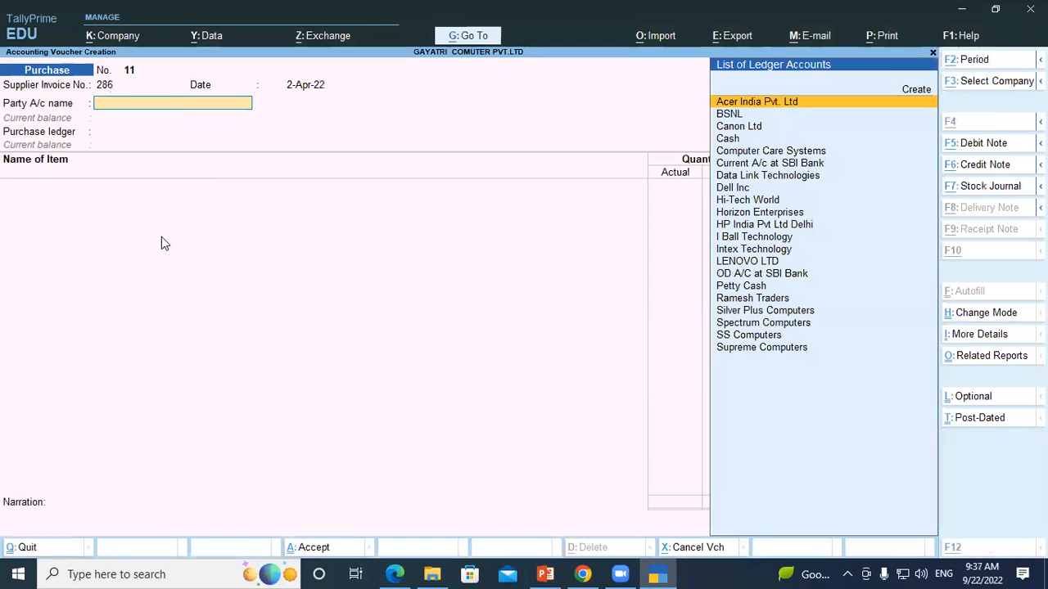
Step: Create a new party ledger from the copied supplier name, corrected to "Gayatri Computer Ltd", without an alias
{"action": "key", "text": "alt+c"}
{"action": "key", "text": "ctrl+alt+v"}
{"action": "key", "text": "BackSpace"}
{"action": "key", "text": "BackSpace"}
{"action": "key", "text": "BackSpace"}
{"action": "key", "text": "BackSpace"}
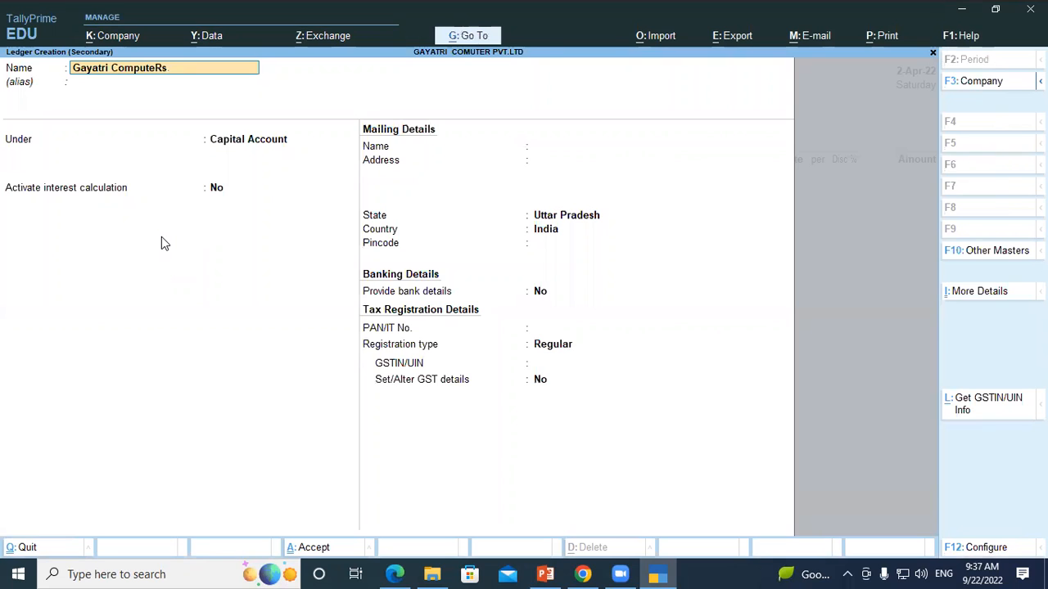
{"action": "key", "text": "BackSpace"}
{"action": "key", "text": "BackSpace"}
{"action": "type", "text": "r Ltd"}
{"action": "key", "text": "Return"}
{"action": "key", "text": "Return"}
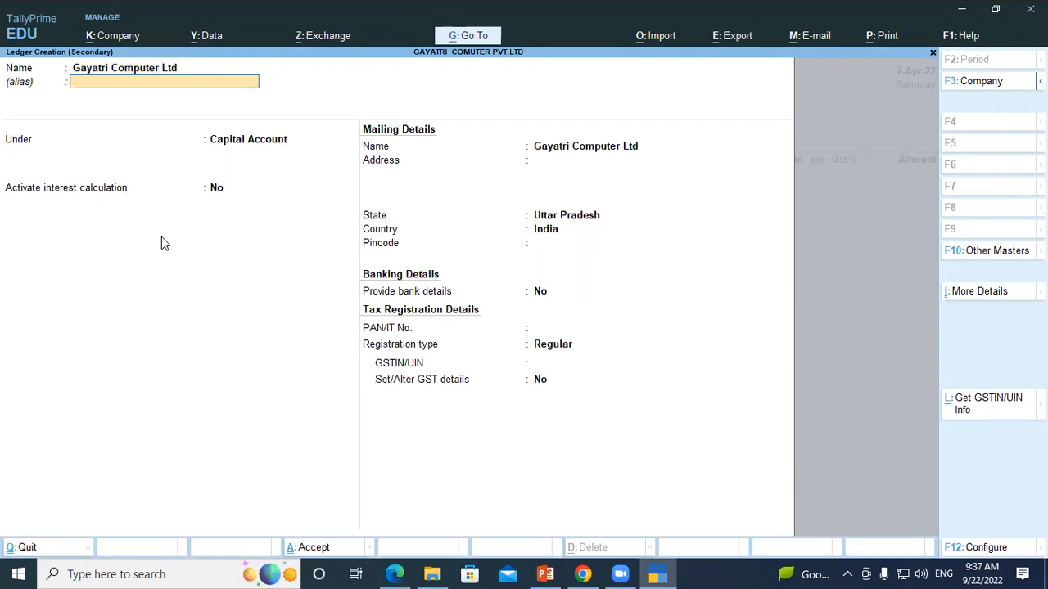
Step: Place the supplier ledger under Sundry Creditors and accept its settings up to the mailing name
{"action": "type", "text": "Sun"}
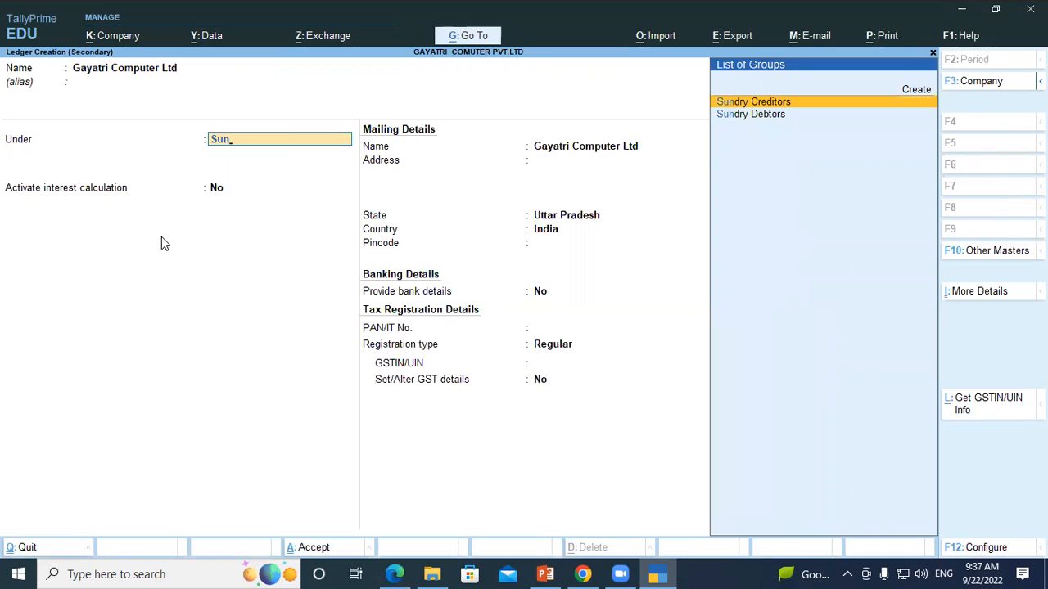
{"action": "key", "text": "Return"}
{"action": "key", "text": "Return"}
{"action": "key", "text": "Return"}
{"action": "key", "text": "Return"}
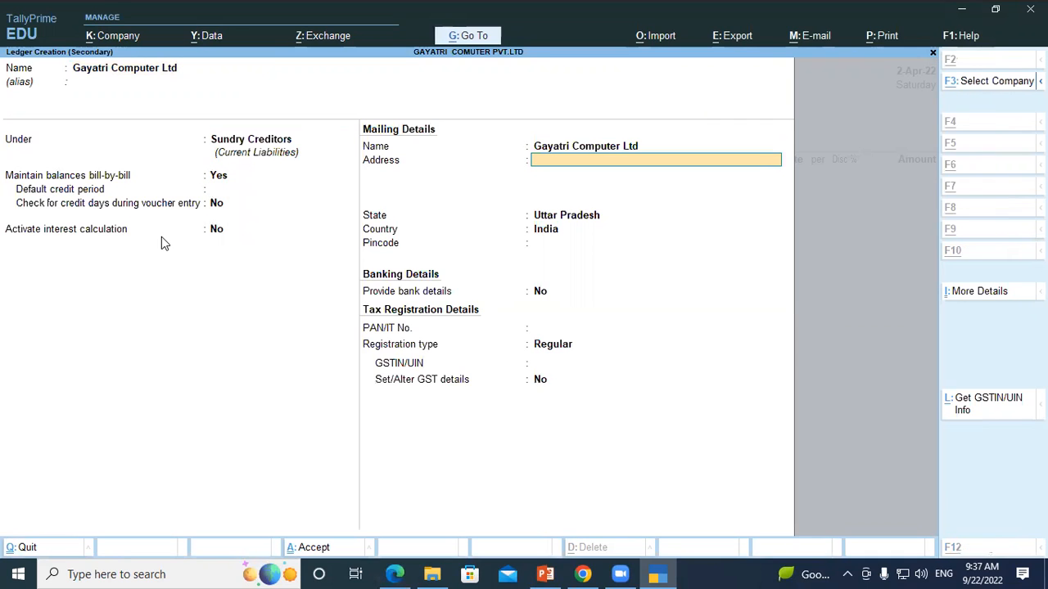
Step: Copy the city Faizabad from question 16 in the PDF and paste it as the supplier ledger's mailing address in TallyPrime
{"action": "key", "text": "alt+Tab"}
{"action": "left_click_drag", "start_coordinate": [303, 362], "coordinate": [374, 363]}
{"action": "key", "text": "ctrl+c"}
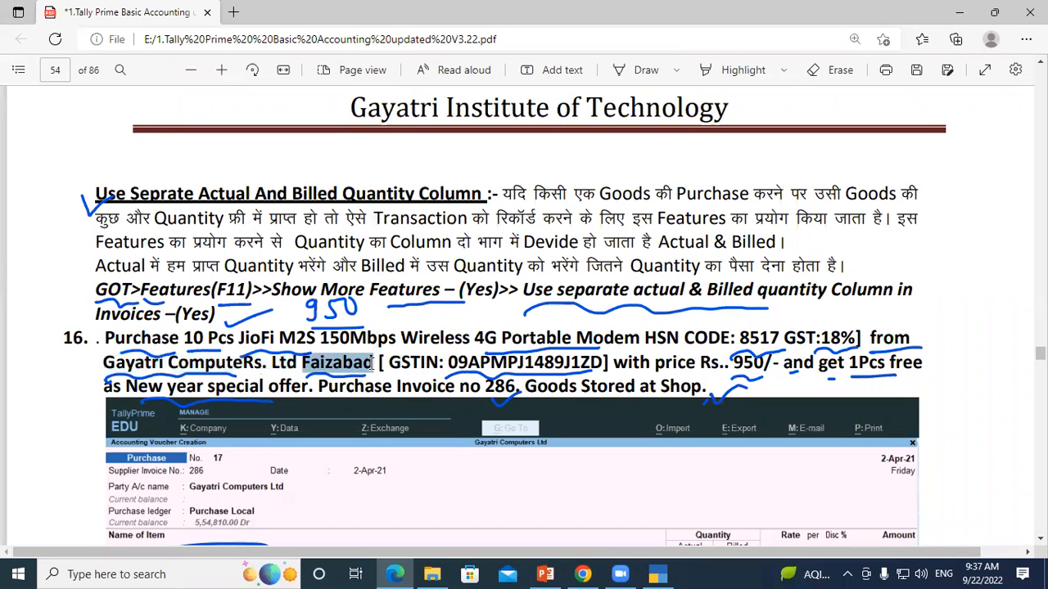
{"action": "key", "text": "alt+Tab"}
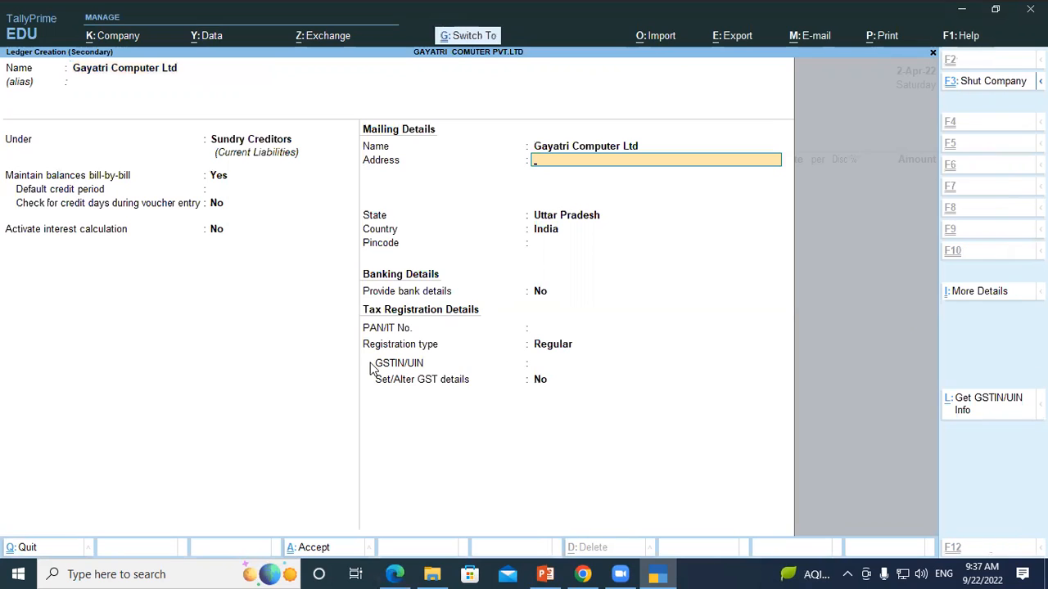
{"action": "key", "text": "ctrl+v"}
{"action": "key", "text": "Return"}
Step: Accept Uttar Pradesh, India, no pincode, no bank details and the Regular registration type for the supplier ledger
{"action": "key", "text": "Return"}
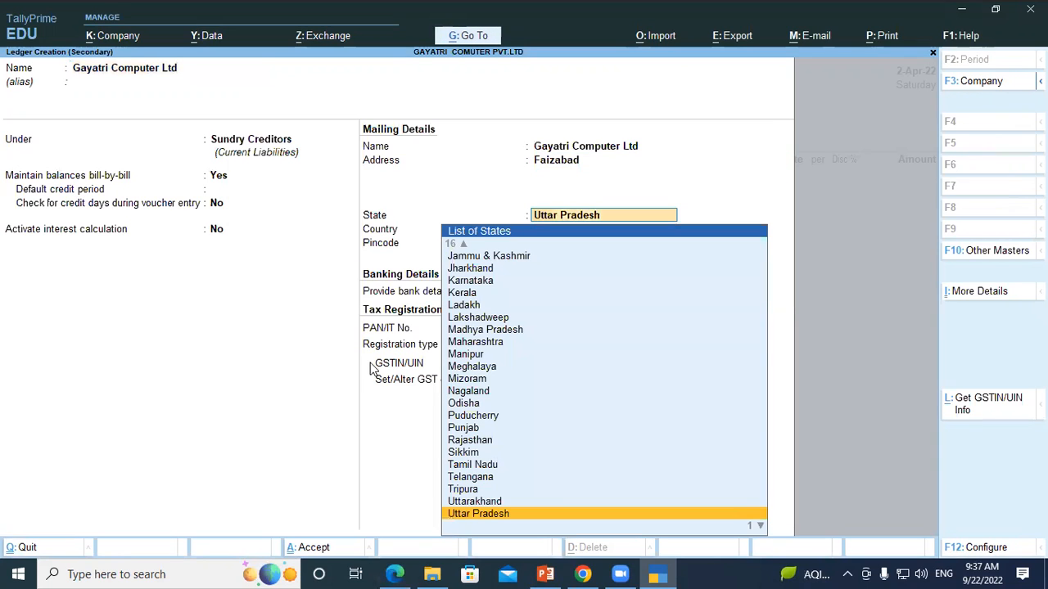
{"action": "key", "text": "Return"}
{"action": "key", "text": "Return"}
{"action": "key", "text": "Return"}
{"action": "key", "text": "Return"}
{"action": "key", "text": "Return"}
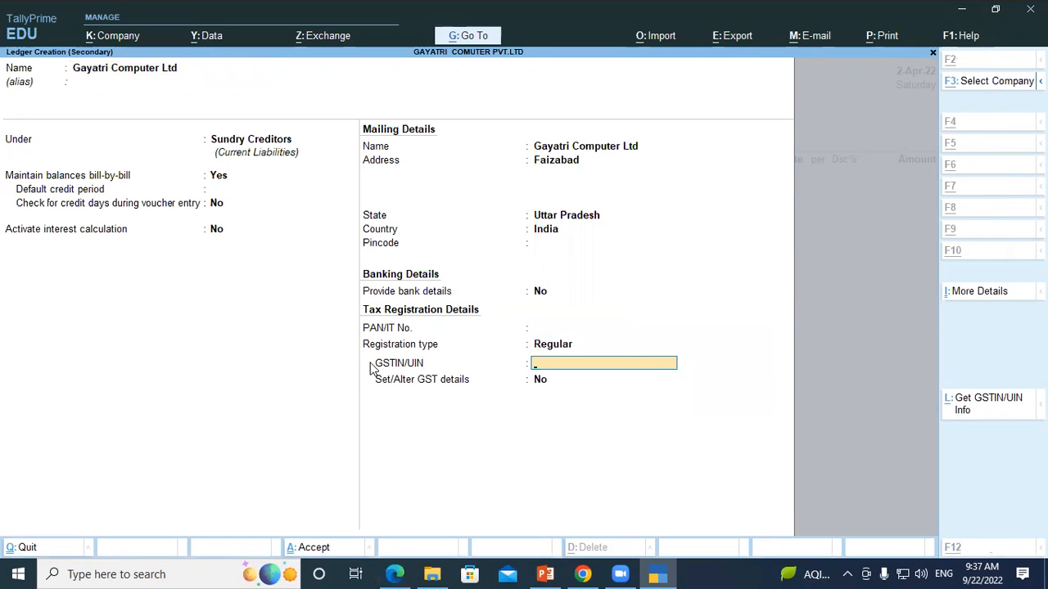
Step: Copy the supplier's GSTIN from question 16 in the PDF, paste it into the ledger in TallyPrime and save the ledger
{"action": "key", "text": "alt+Tab"}
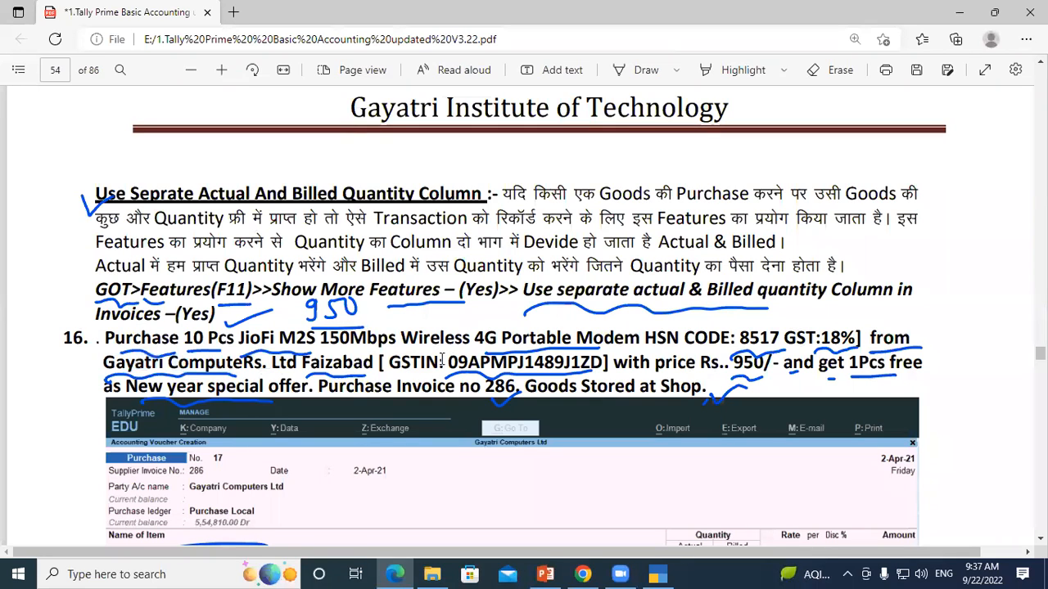
{"action": "left_click_drag", "start_coordinate": [449, 360], "coordinate": [606, 365]}
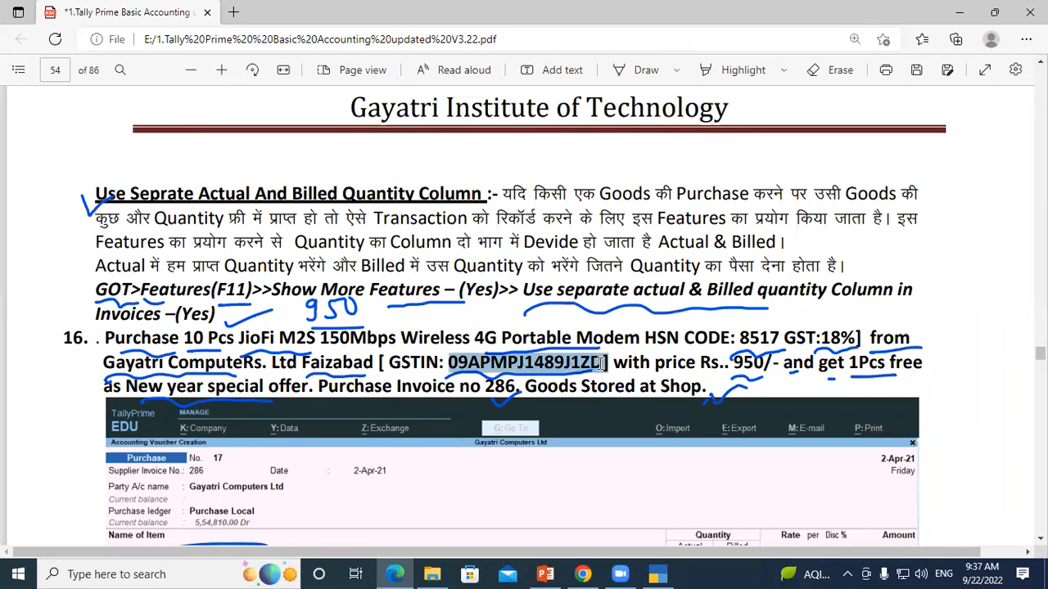
{"action": "key", "text": "ctrl+c"}
{"action": "key", "text": "alt+Tab"}
{"action": "key", "text": "ctrl+v"}
{"action": "key", "text": "Return"}
Step: Use Gayatri Computer Ltd as the purchase party and accept its receipt and party details without changes
{"action": "key", "text": "Return"}
{"action": "key", "text": "Return"}
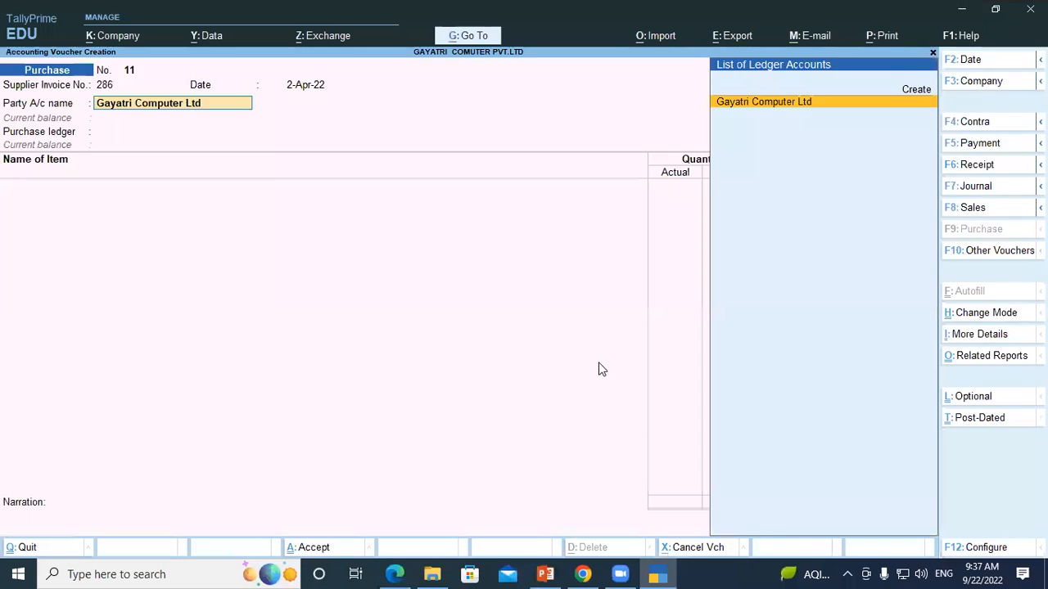
{"action": "key", "text": "Return"}
{"action": "key", "text": "Return"}
{"action": "key", "text": "Return"}
{"action": "key", "text": "Return"}
{"action": "key", "text": "Return"}
{"action": "key", "text": "Return"}
{"action": "key", "text": "Return"}
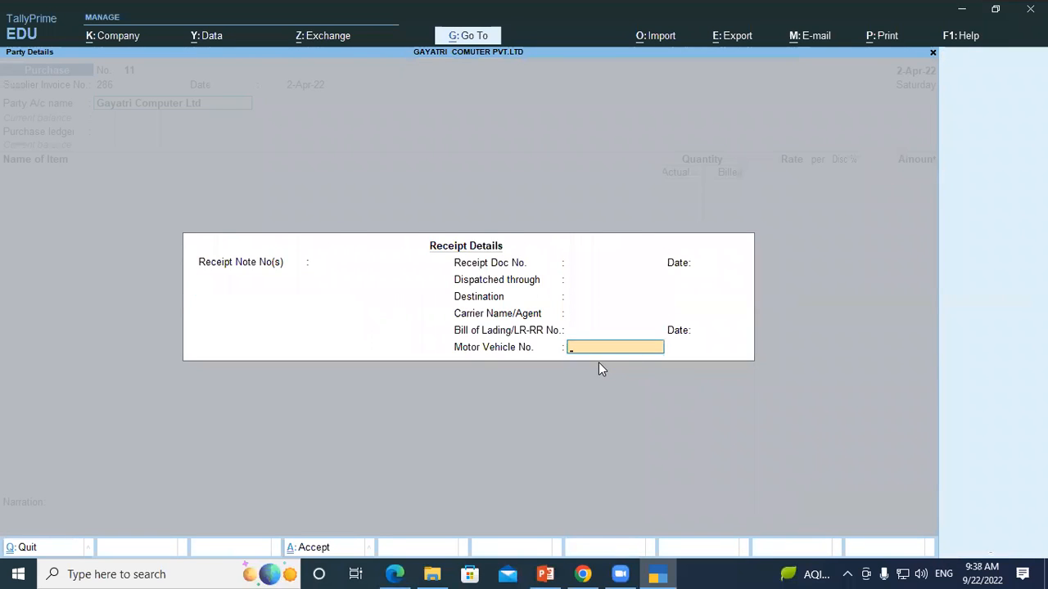
{"action": "key", "text": "Return"}
{"action": "key", "text": "Return"}
{"action": "key", "text": "Return"}
{"action": "key", "text": "Return"}
{"action": "key", "text": "Return"}
{"action": "key", "text": "Return"}
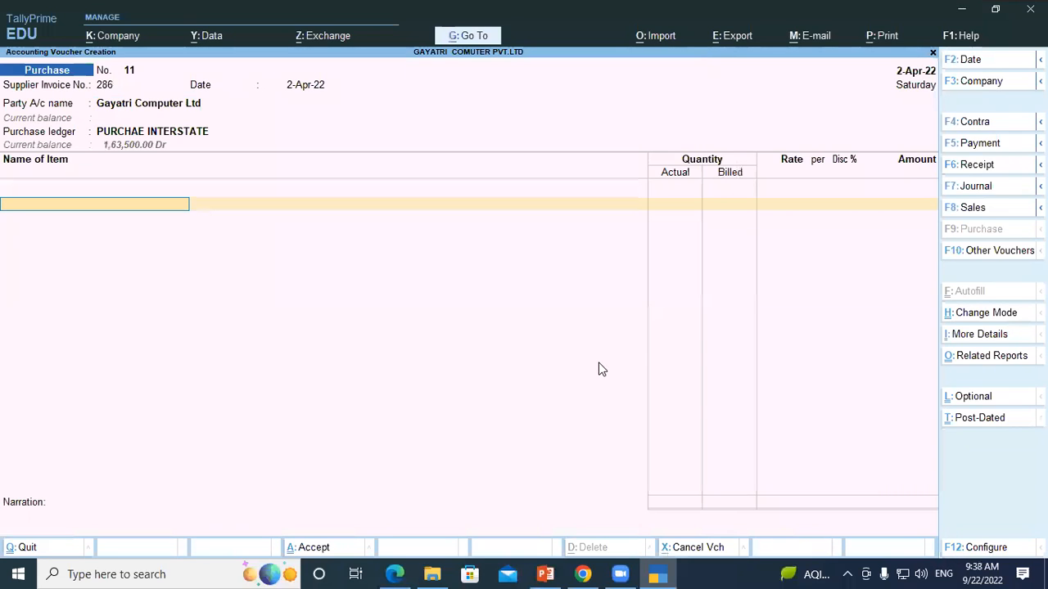
Step: Set the voucher's purchase ledger to Purchase Local
{"action": "key", "text": "BackSpace"}
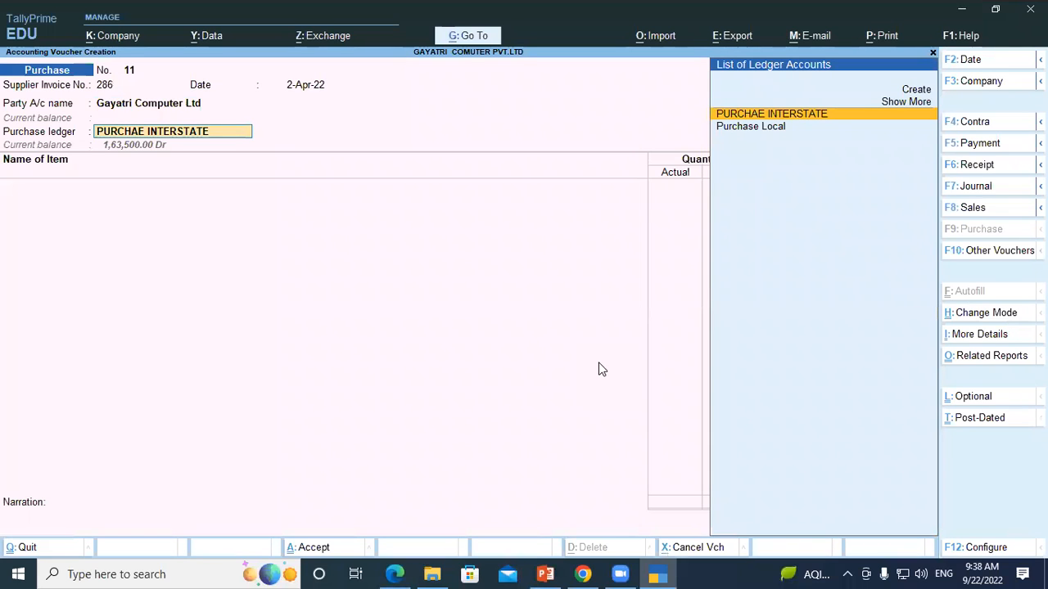
{"action": "key", "text": "Down"}
{"action": "key", "text": "Return"}
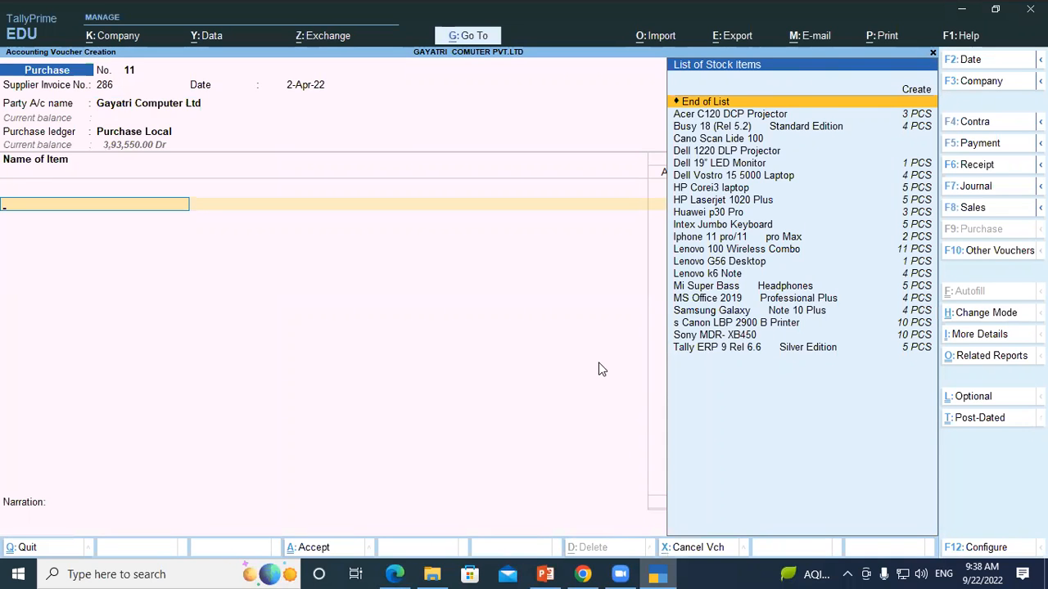
Step: Create a stock item in TallyPrime named "JioFi M2S 150Mbps Wireless 4G Portable Modem", copied from question 16 in the PDF, without alias or description
{"action": "key", "text": "alt+Tab"}
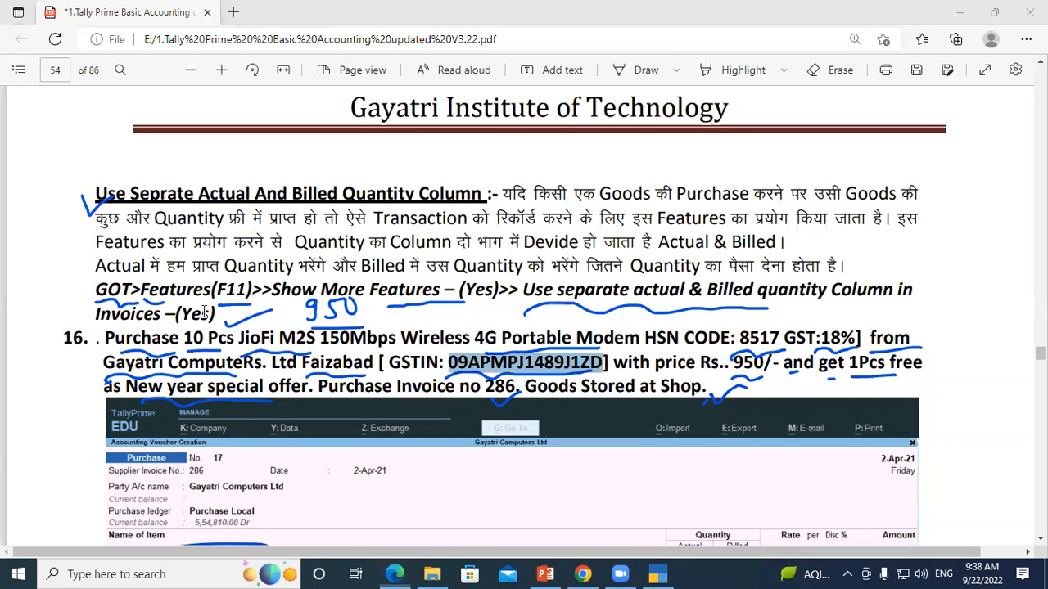
{"action": "scroll", "coordinate": [293, 358], "scroll_direction": "down", "scroll_amount": 2}
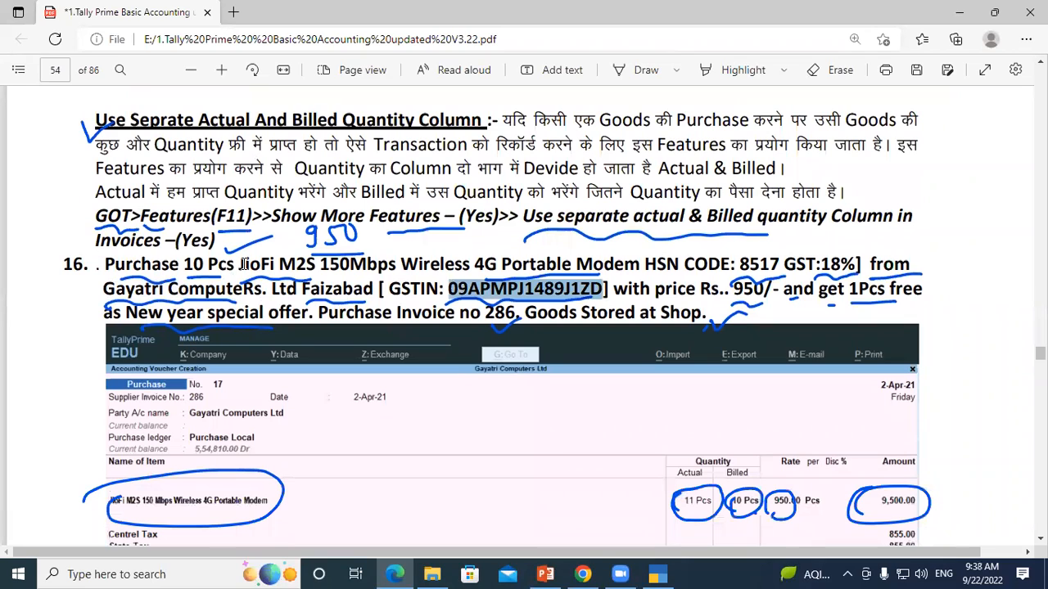
{"action": "left_click_drag", "start_coordinate": [242, 263], "coordinate": [638, 262]}
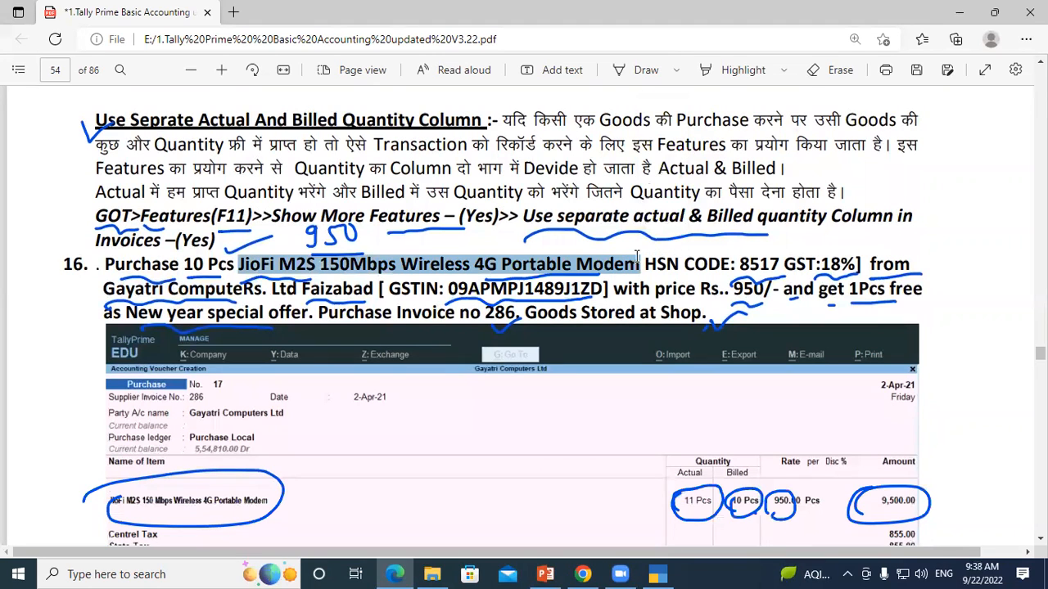
{"action": "key", "text": "alt+Tab"}
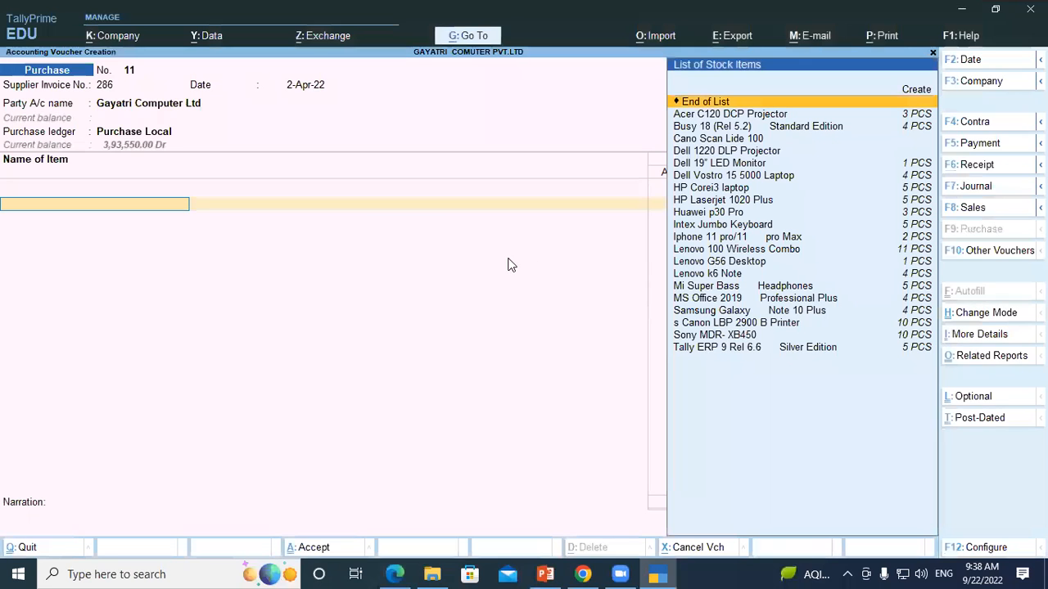
{"action": "key", "text": "alt+c"}
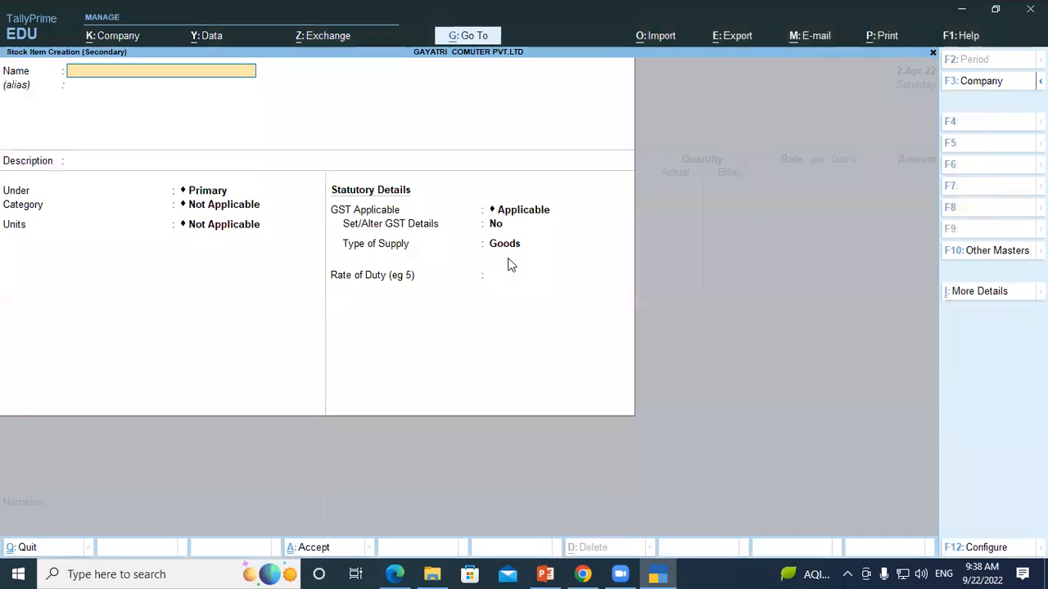
{"action": "key", "text": "ctrl+alt+v"}
{"action": "key", "text": "Return"}
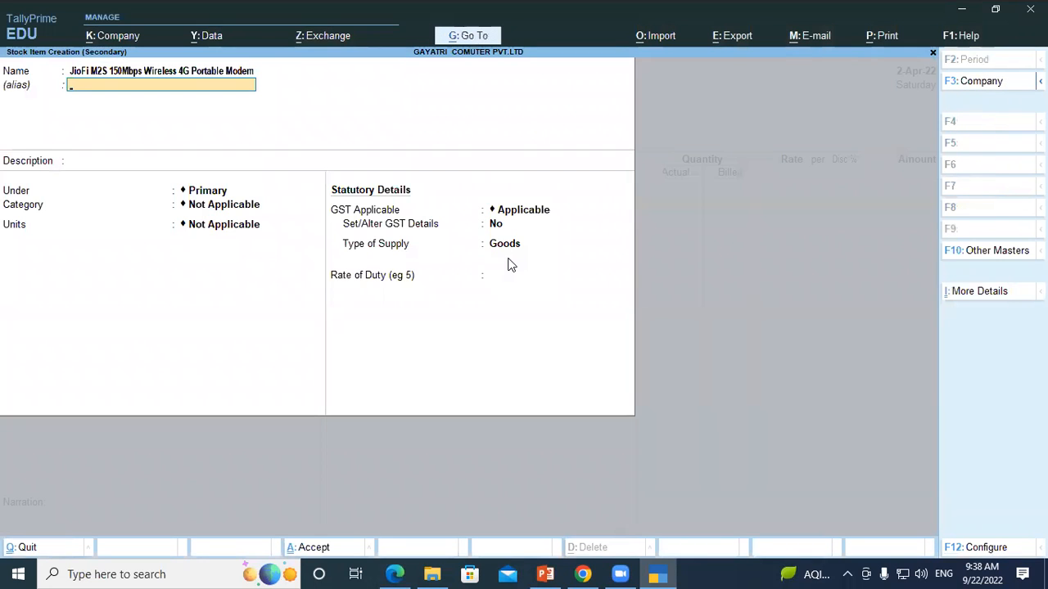
{"action": "key", "text": "Return"}
{"action": "key", "text": "Return"}
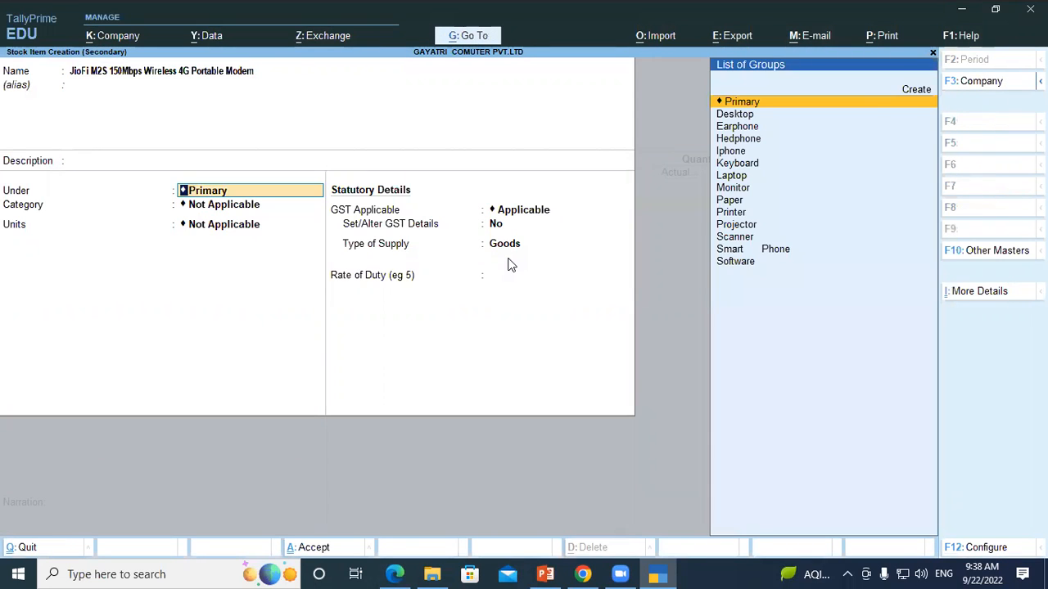
Step: Create a stock group named Modem under Primary for the item and choose to set its GST details
{"action": "key", "text": "alt+c"}
{"action": "type", "text": "Modem"}
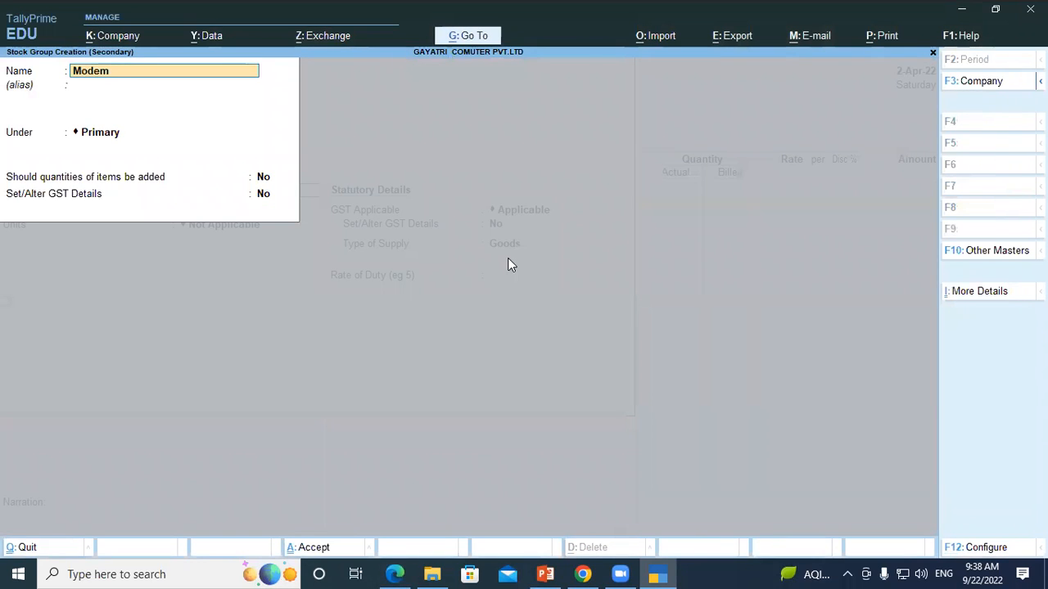
{"action": "key", "text": "Return"}
{"action": "key", "text": "Return"}
{"action": "key", "text": "Return"}
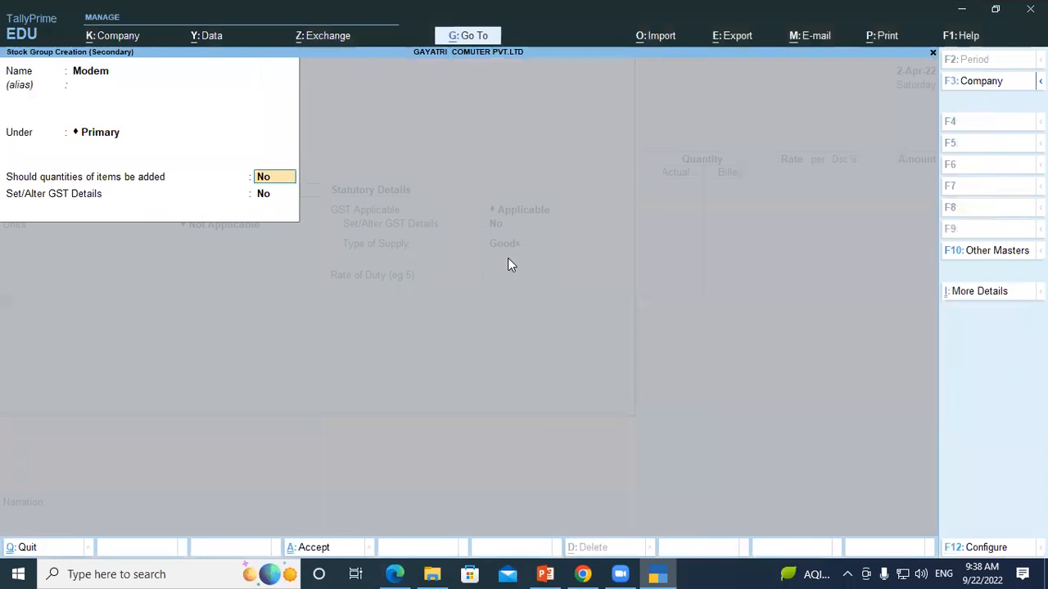
{"action": "key", "text": "Return"}
{"action": "key", "text": "y"}
Step: Enter the description Modem and HSN/SAC code 8517 in the group's GST details, checking the code in the PDF
{"action": "key", "text": "Return"}
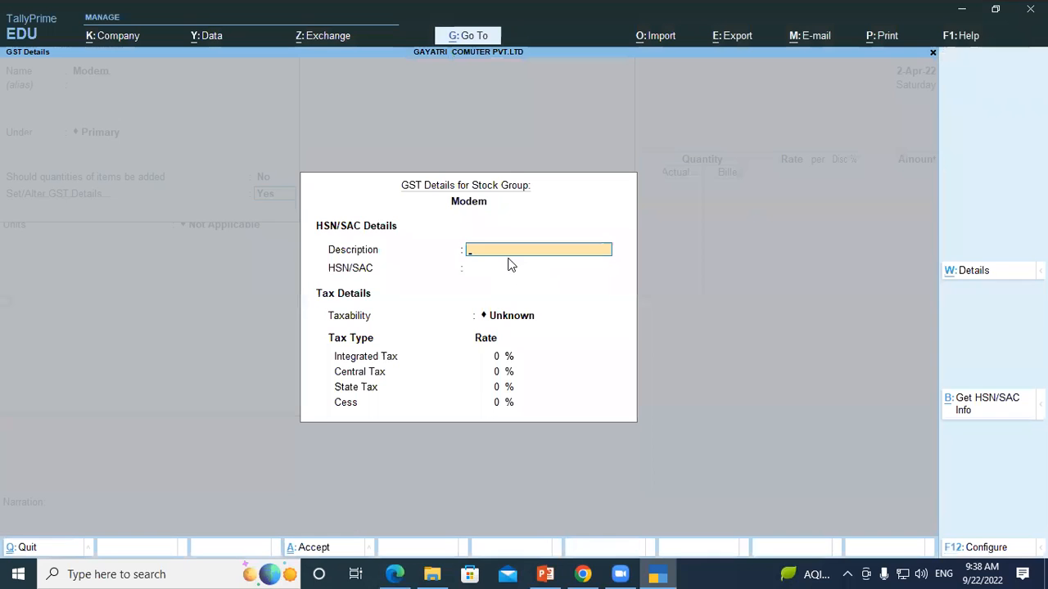
{"action": "type", "text": "Modem"}
{"action": "key", "text": "Return"}
{"action": "key", "text": "Return"}
{"action": "key", "text": "BackSpace"}
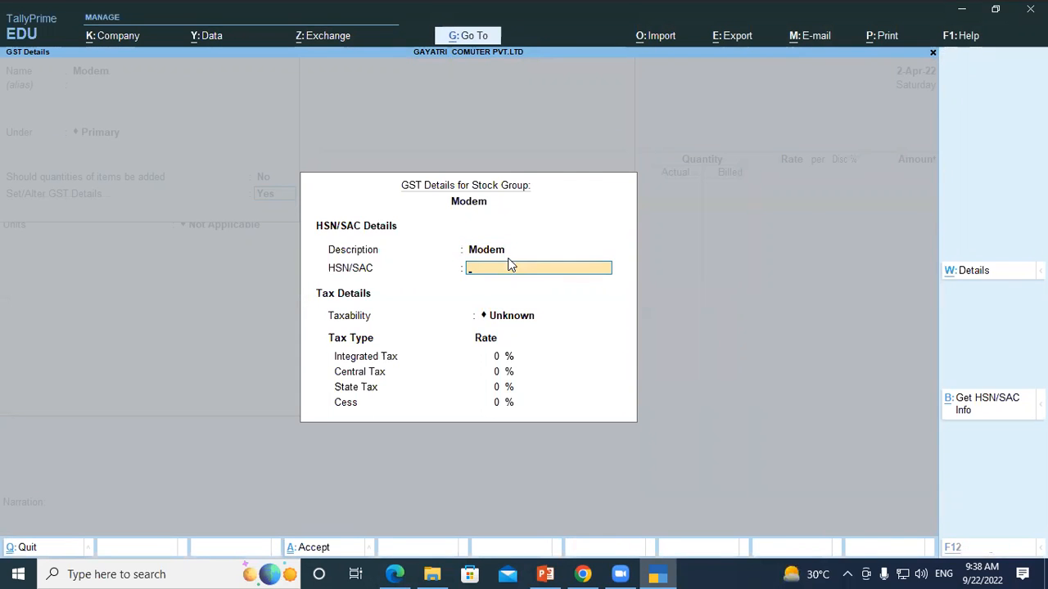
{"action": "key", "text": "alt+Tab"}
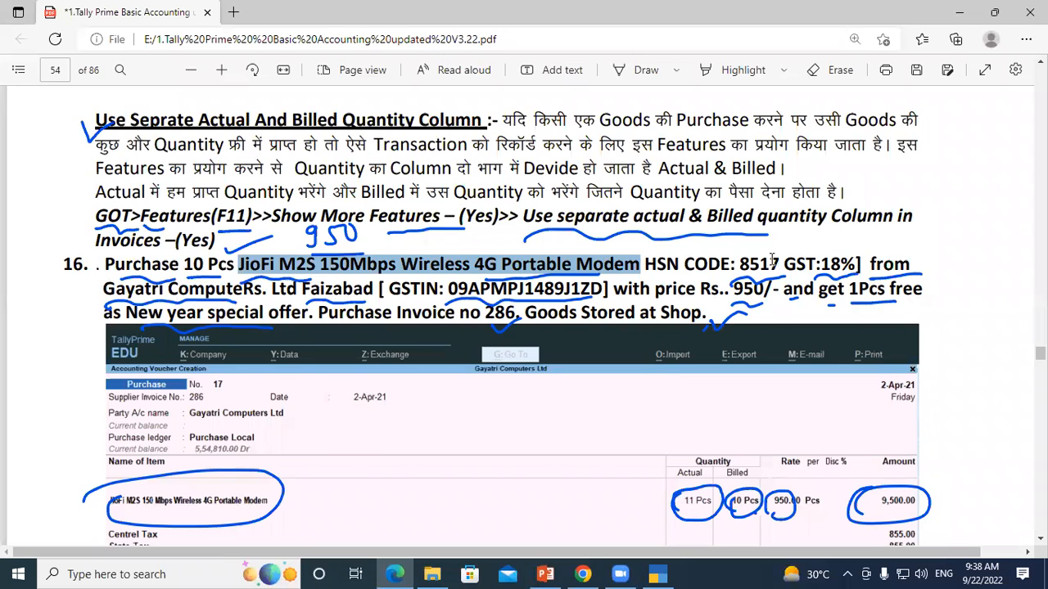
{"action": "key", "text": "alt+Tab"}
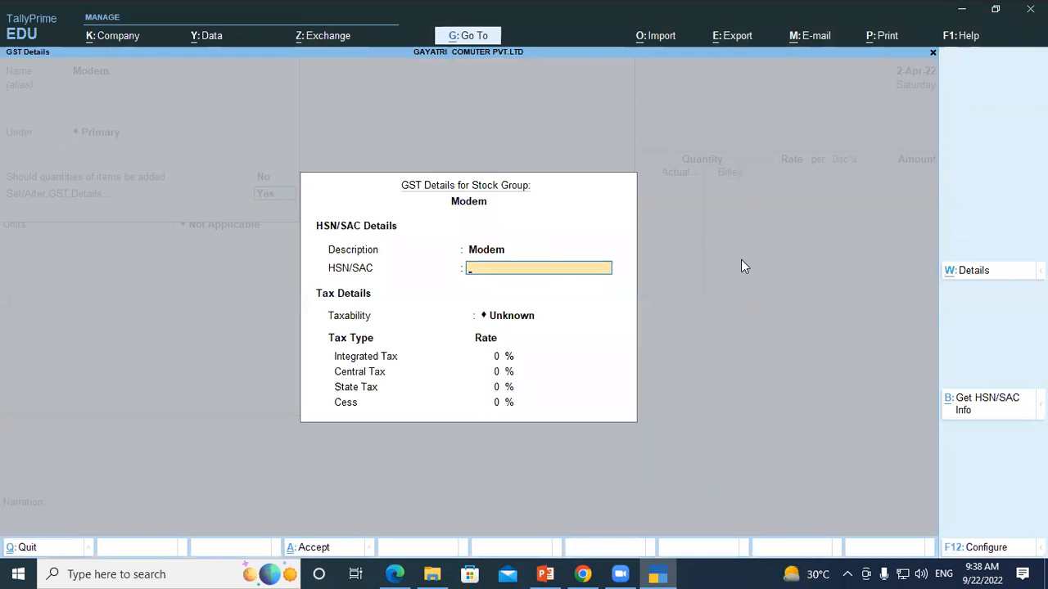
{"action": "type", "text": "8517"}
{"action": "key", "text": "Return"}
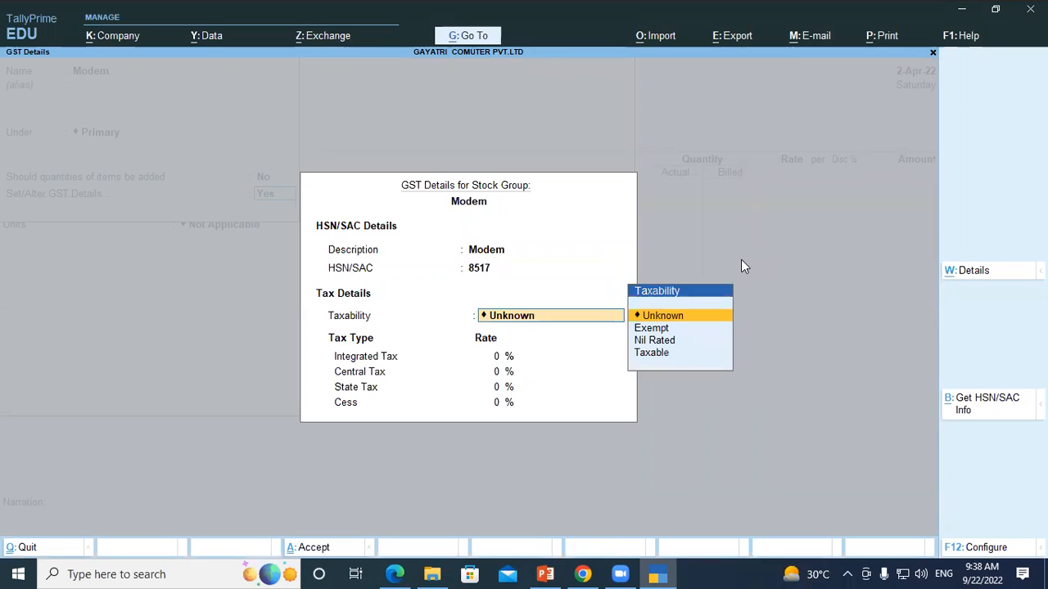
Step: Make the Modem group Taxable with 18% integrated tax and save it
{"action": "key", "text": "Down"}
{"action": "key", "text": "Down"}
{"action": "key", "text": "Down"}
{"action": "key", "text": "Return"}
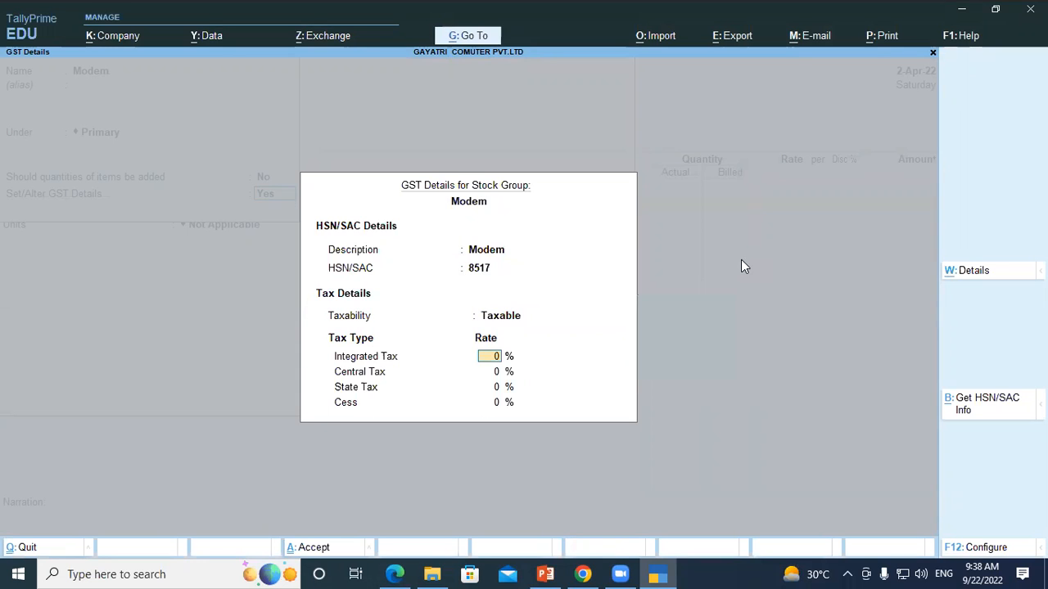
{"action": "type", "text": "18"}
{"action": "key", "text": "Return"}
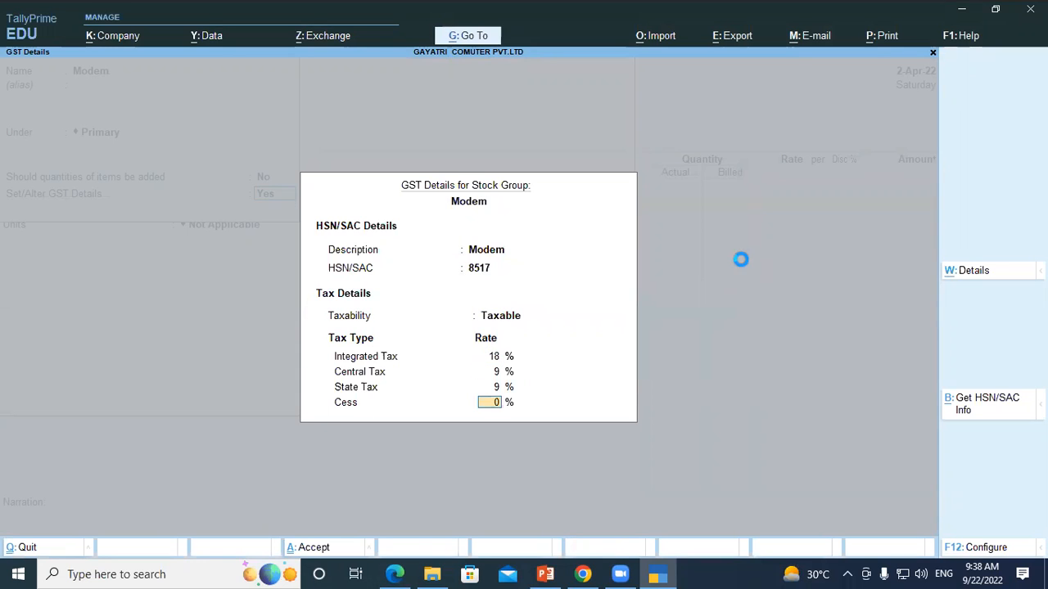
{"action": "key", "text": "Return"}
{"action": "key", "text": "Return"}
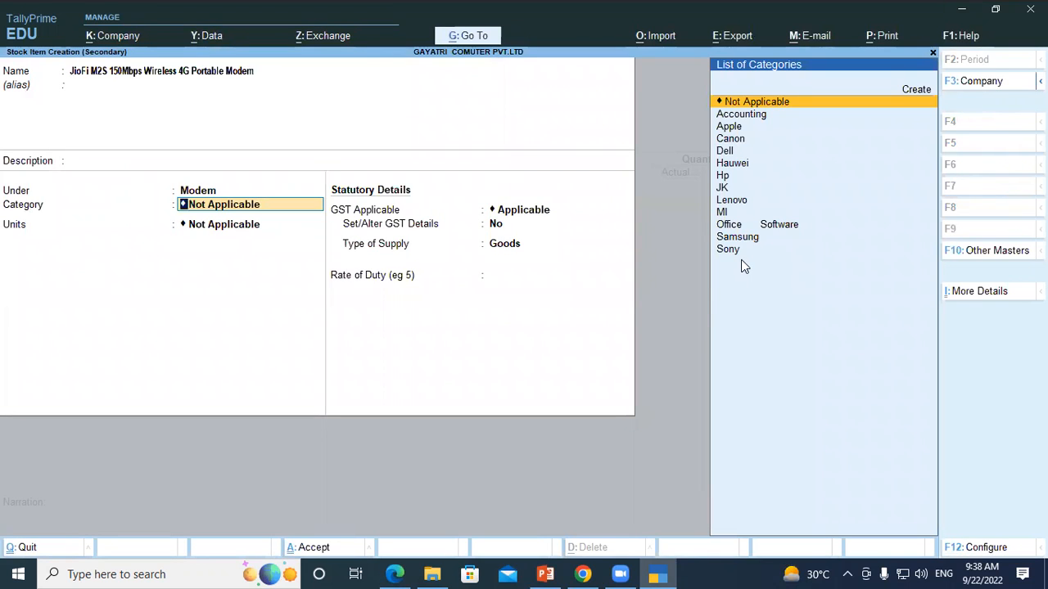
Step: Create a stock category named Jio under Primary for the new item
{"action": "key", "text": "alt+c"}
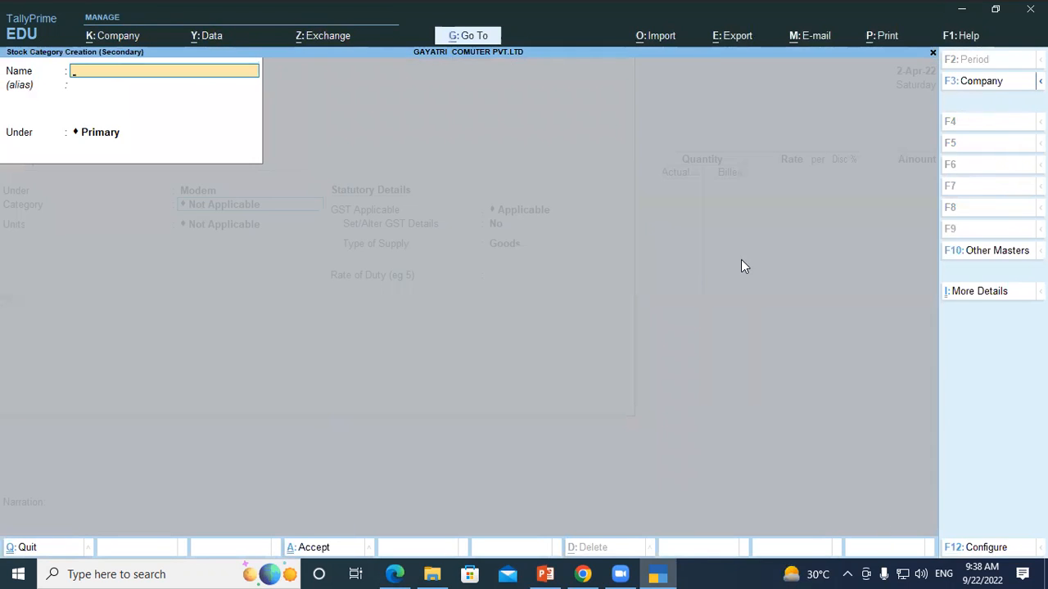
{"action": "type", "text": "Jio"}
{"action": "key", "text": "Return"}
{"action": "key", "text": "Return"}
{"action": "key", "text": "Return"}
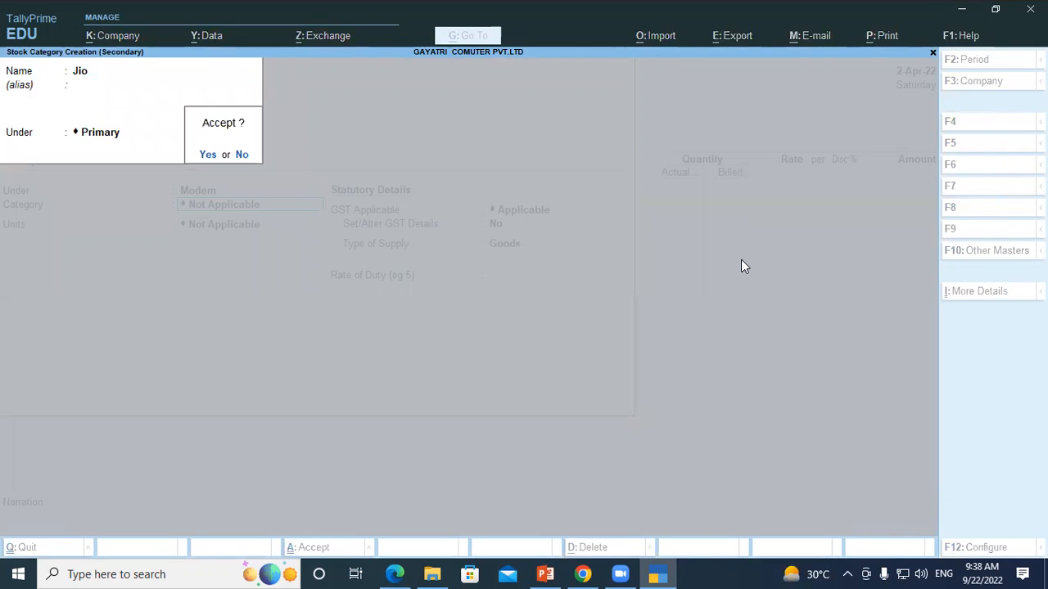
{"action": "key", "text": "Return"}
Step: Set the item's unit to PCS, keep the remaining statutory details unchanged and save the stock item
{"action": "key", "text": "Down"}
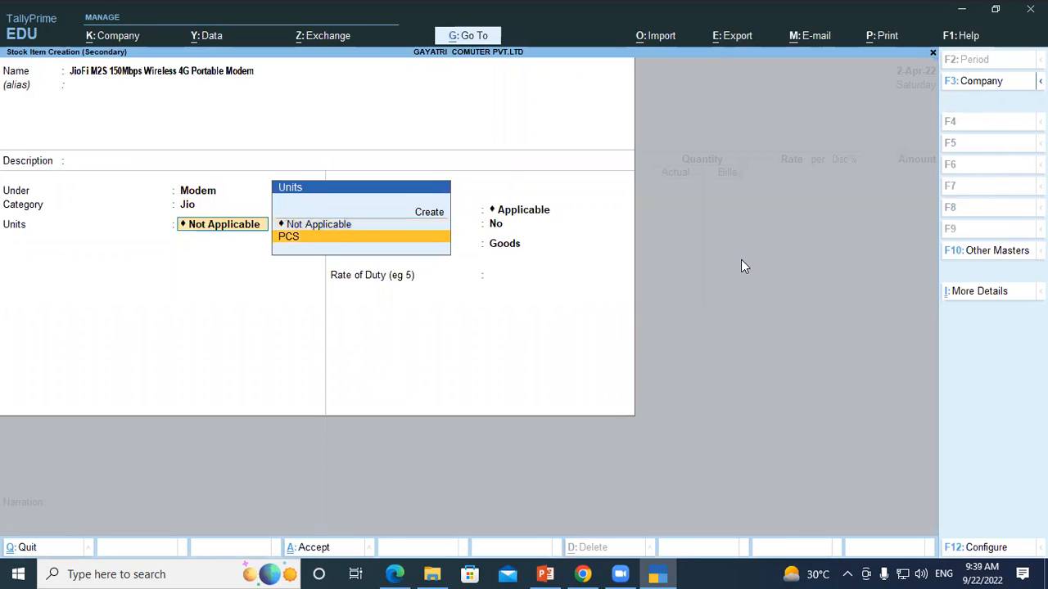
{"action": "key", "text": "Return"}
{"action": "key", "text": "Return"}
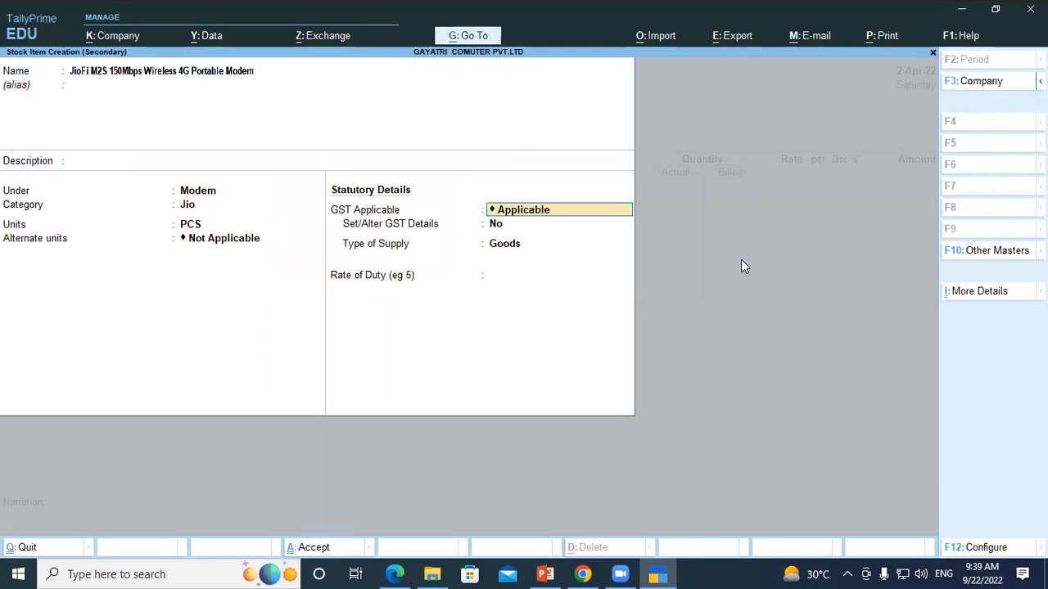
{"action": "key", "text": "Return"}
{"action": "key", "text": "Return"}
{"action": "key", "text": "Return"}
{"action": "key", "text": "Return"}
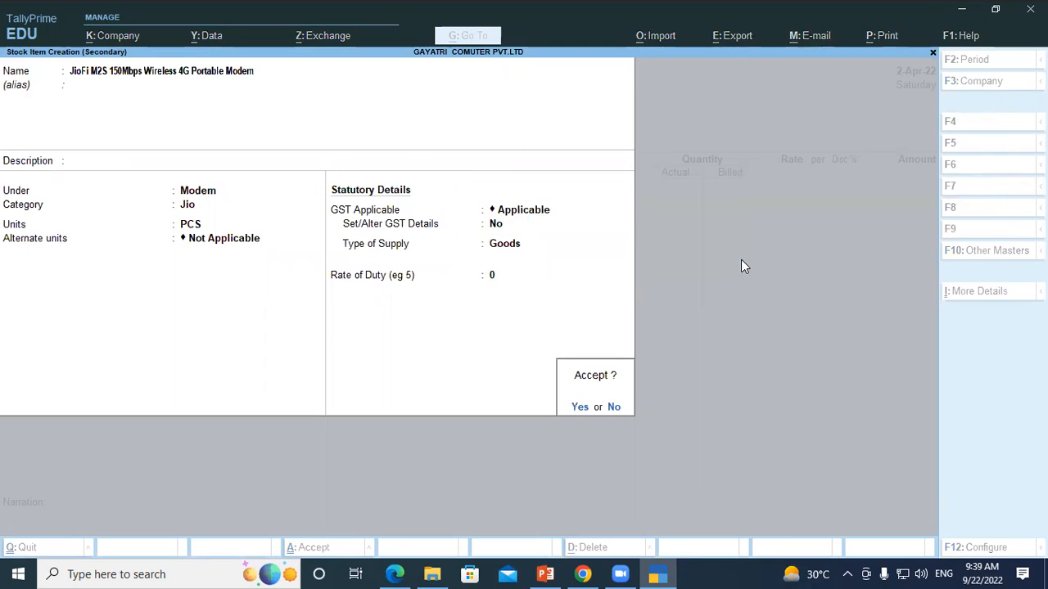
{"action": "key", "text": "Return"}
Step: Save the JioFi modem stock item, leave its voucher description blank and allocate the item to the Shop location
{"action": "key", "text": "Return"}
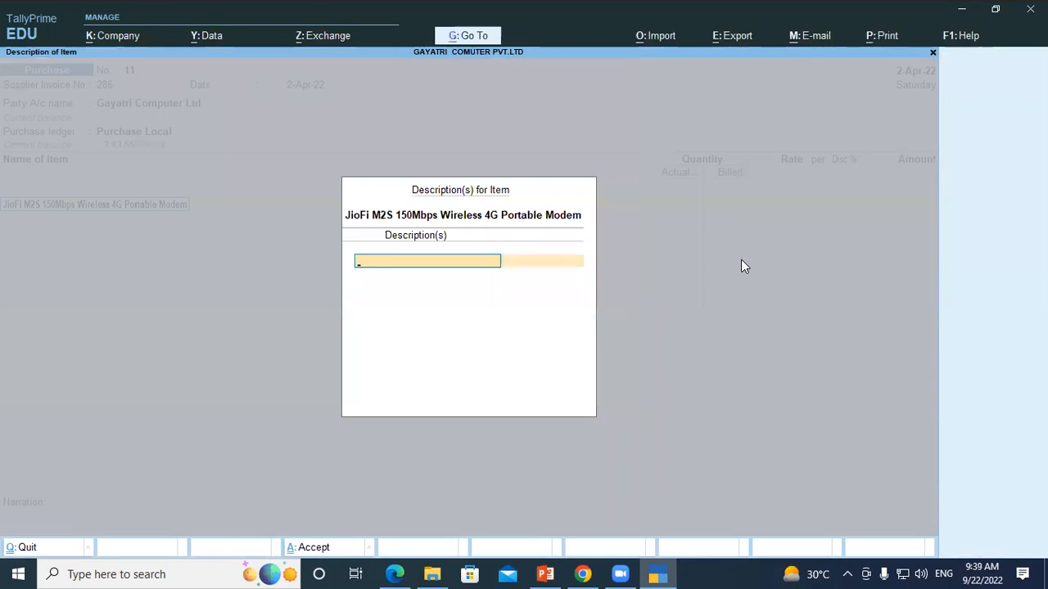
{"action": "key", "text": "Return"}
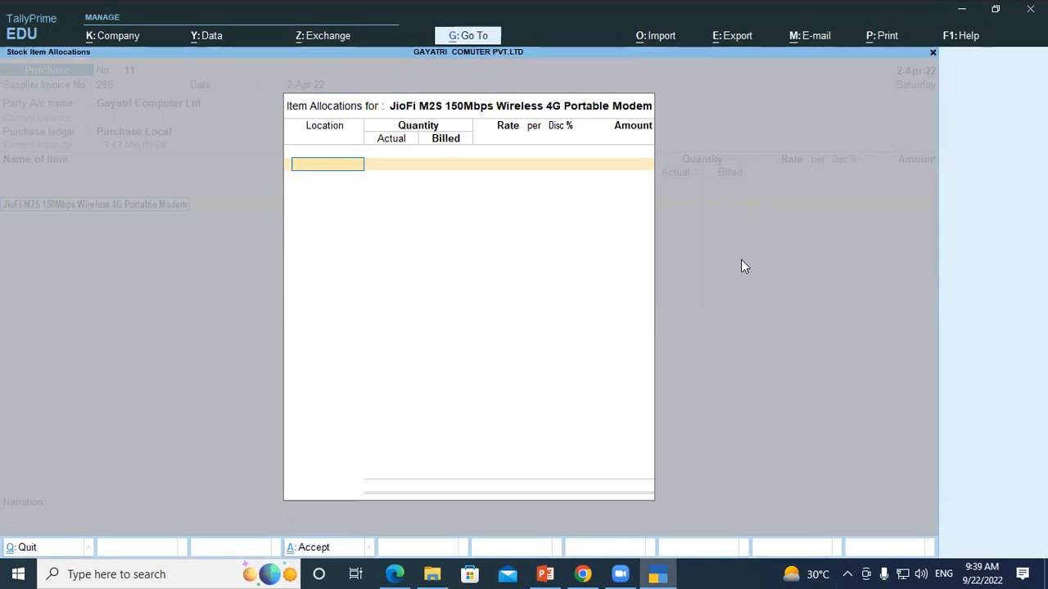
{"action": "type", "text": "Sh"}
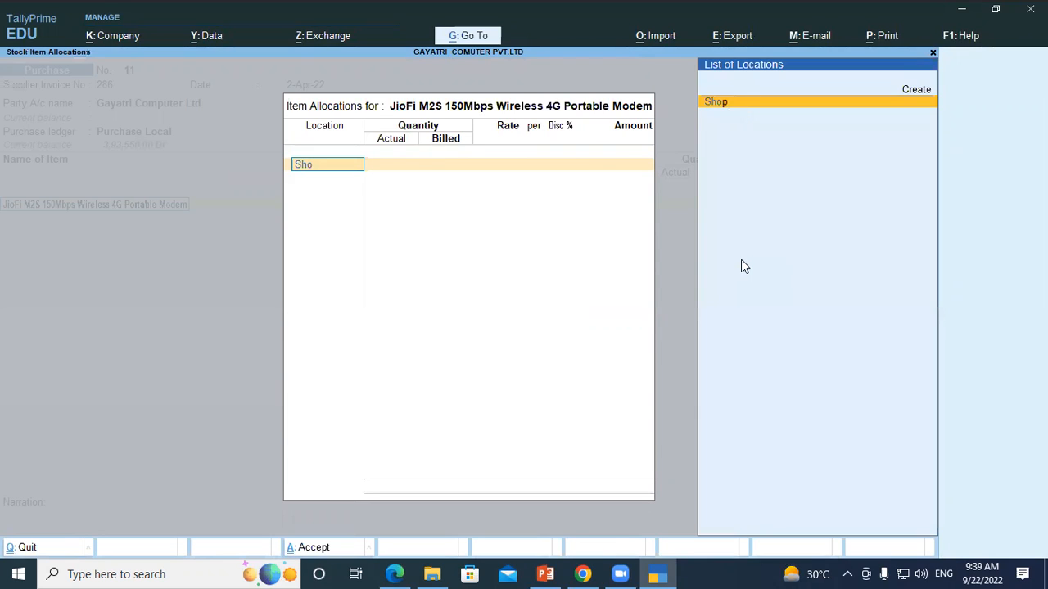
{"action": "type", "text": "o"}
{"action": "key", "text": "Return"}
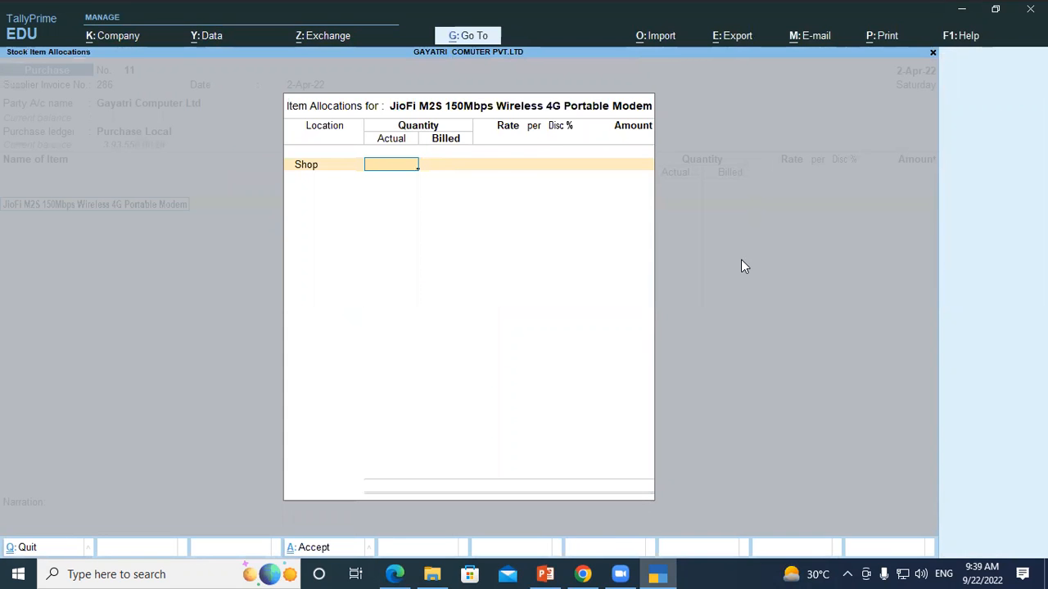
Step: Check the purchased and free quantities in the PDF question, and enter 11 PCS as actual and 10 PCS as billed quantity
{"action": "key", "text": "alt+Tab"}
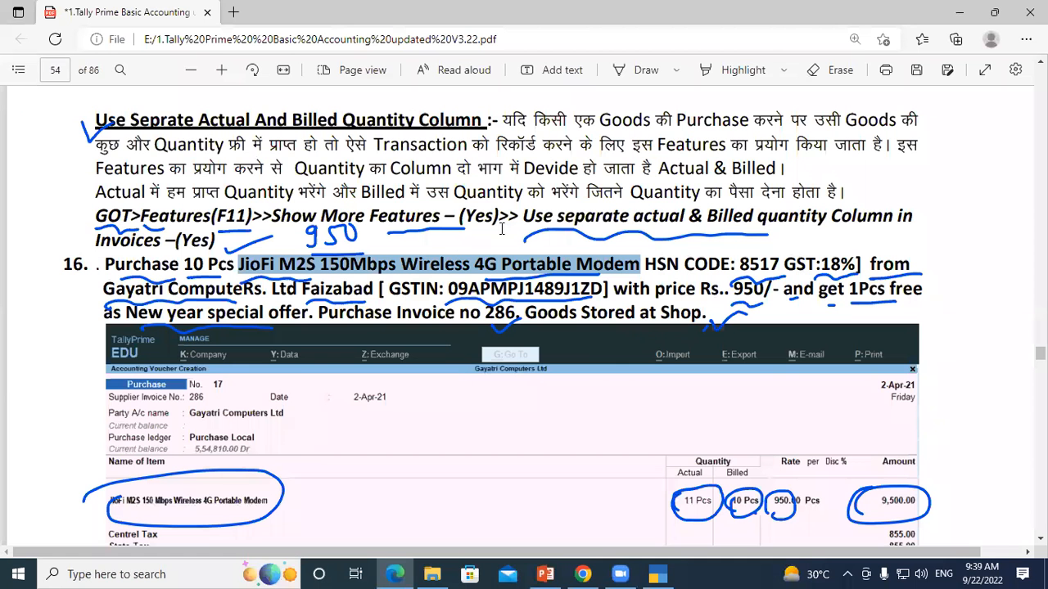
{"action": "double_click", "coordinate": [193, 263]}
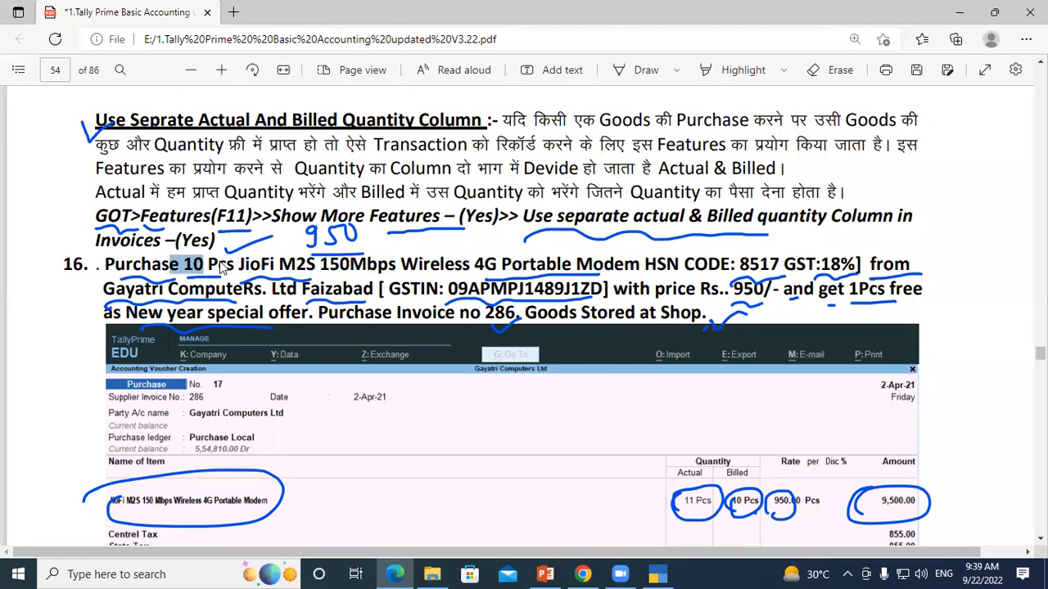
{"action": "left_click", "coordinate": [851, 286]}
{"action": "key", "text": "alt+Tab"}
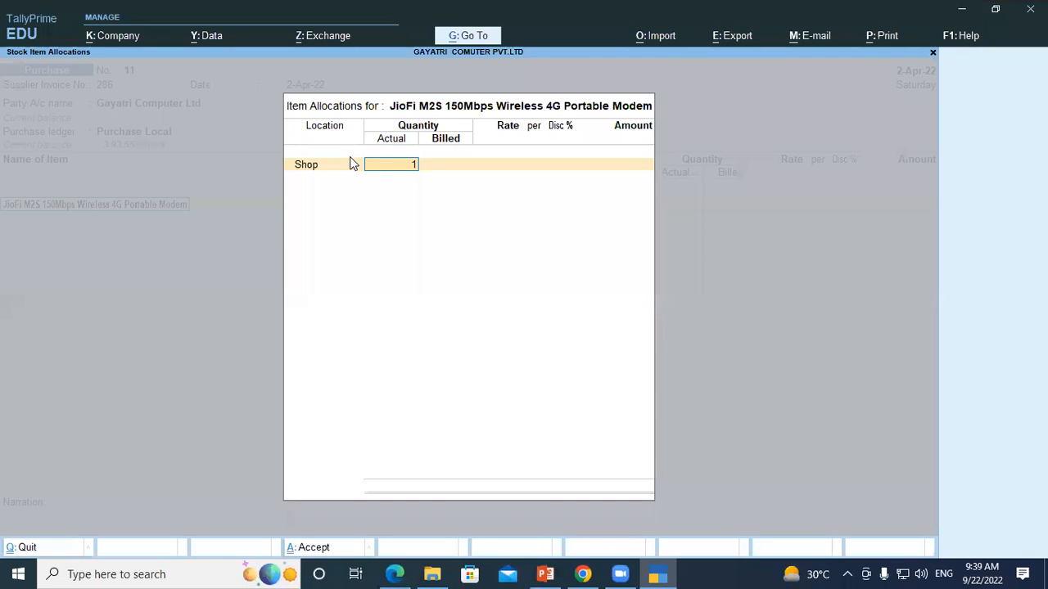
{"action": "key", "text": "Return"}
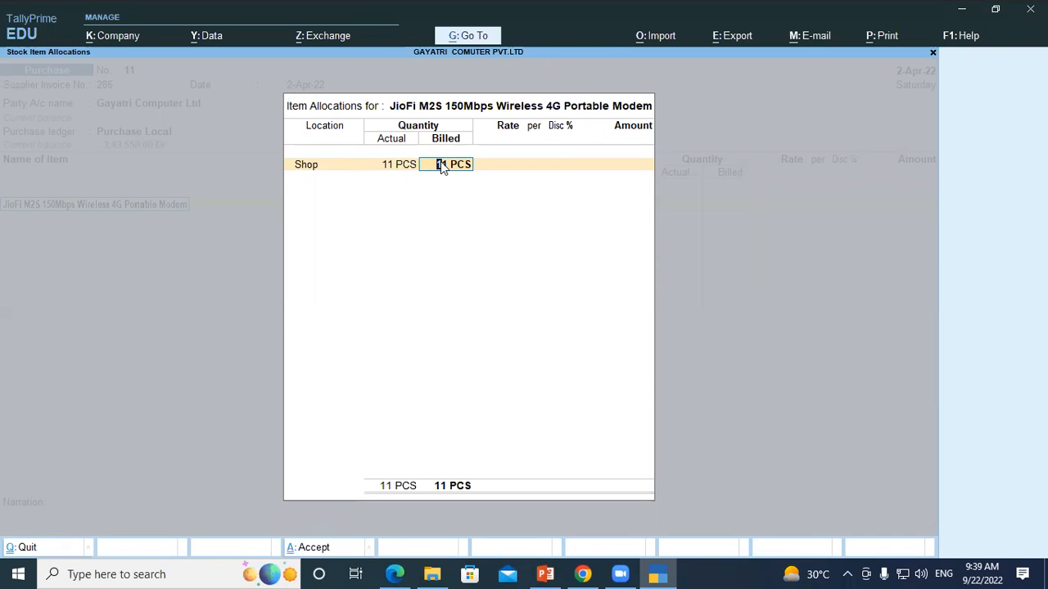
{"action": "key", "text": "Return"}
Step: Set the modem's rate to 950 per PCS without a discount and complete the item allocation
{"action": "type", "text": "950"}
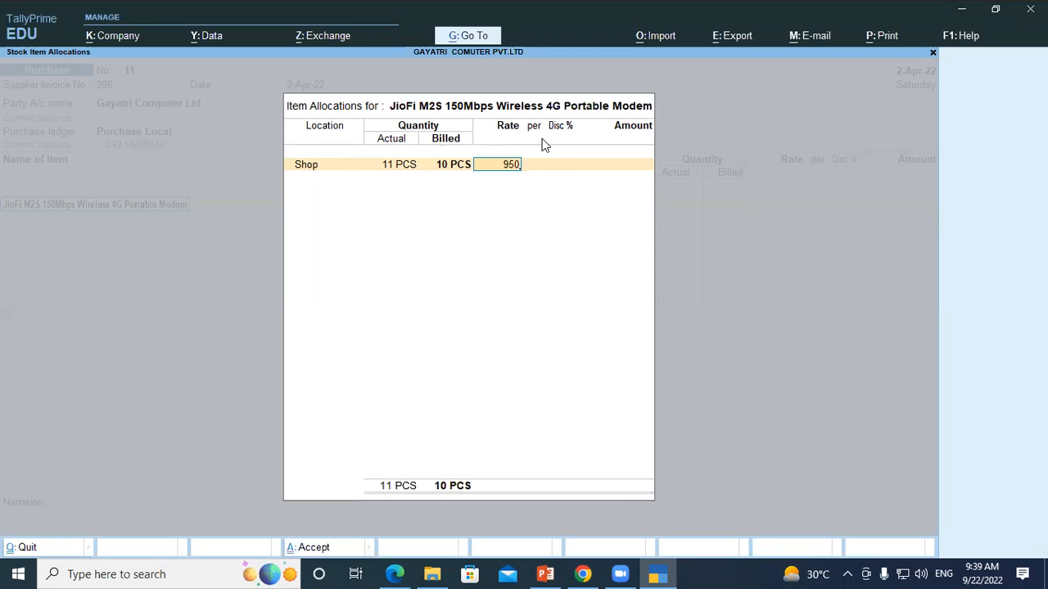
{"action": "key", "text": "Return"}
{"action": "key", "text": "Return"}
{"action": "key", "text": "Return"}
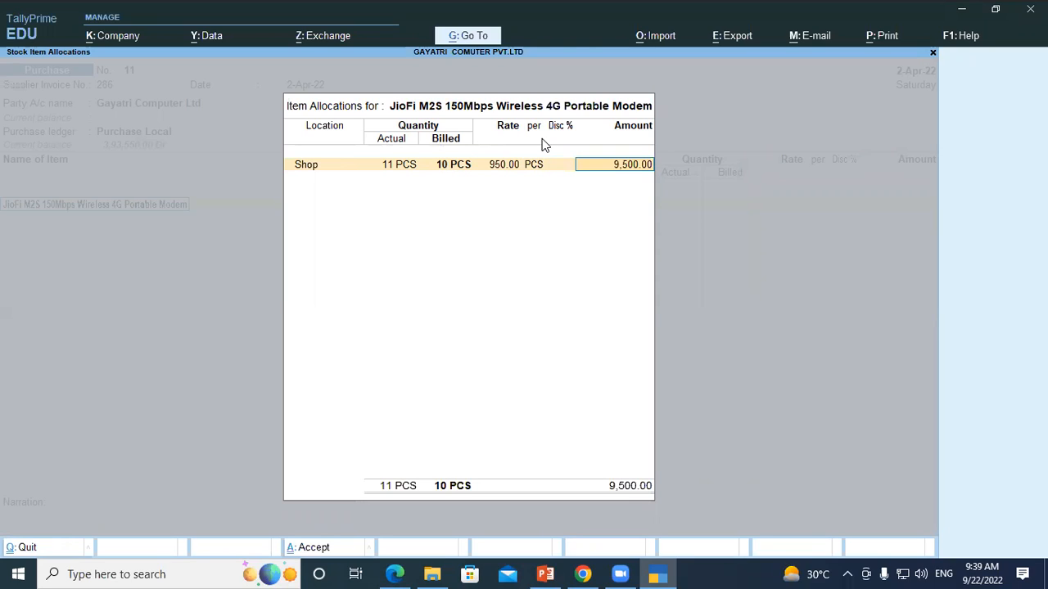
{"action": "key", "text": "Return"}
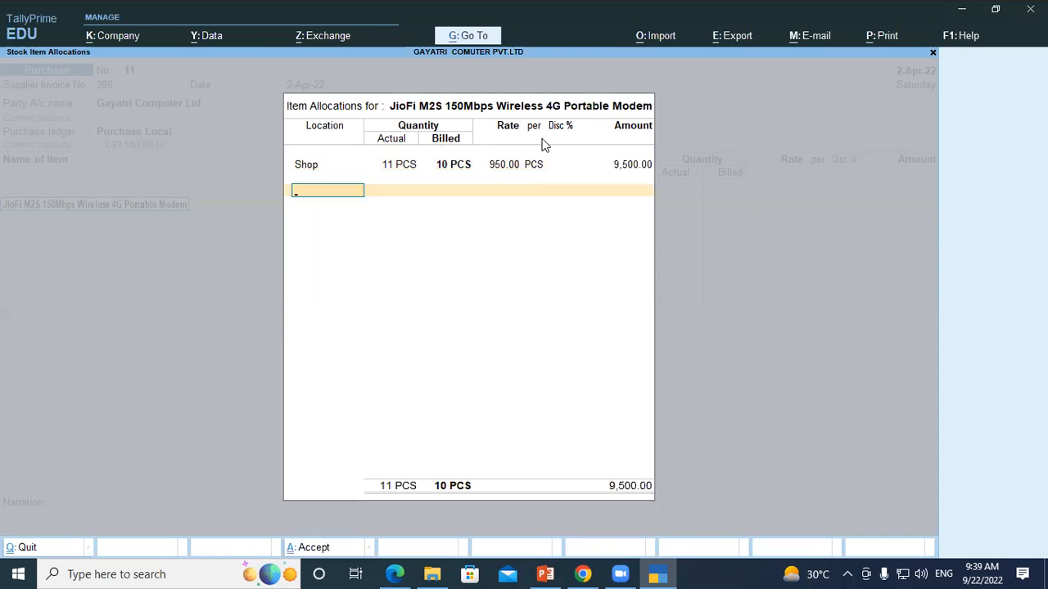
{"action": "key", "text": "Return"}
{"action": "key", "text": "Return"}
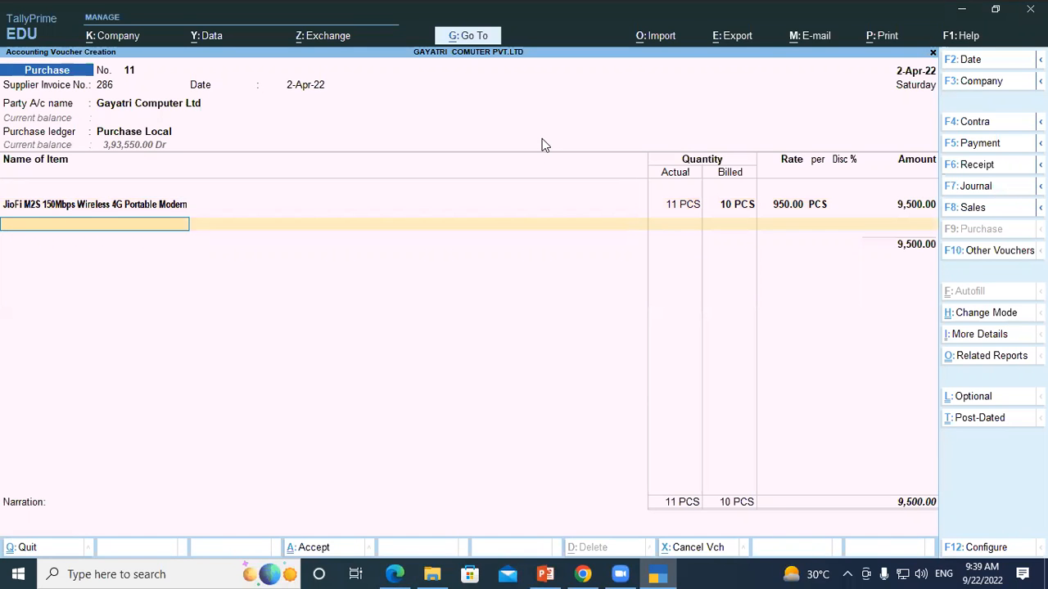
Step: End the item list and add the CGST and SGST ledgers to the purchase voucher
{"action": "key", "text": "Return"}
{"action": "type", "text": "Cgs"}
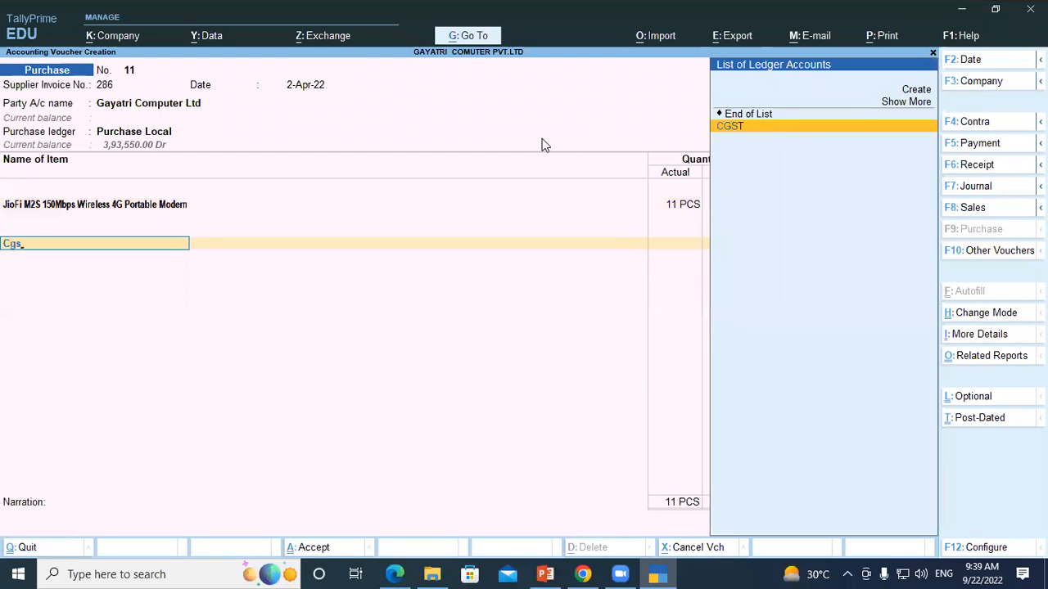
{"action": "key", "text": "Return"}
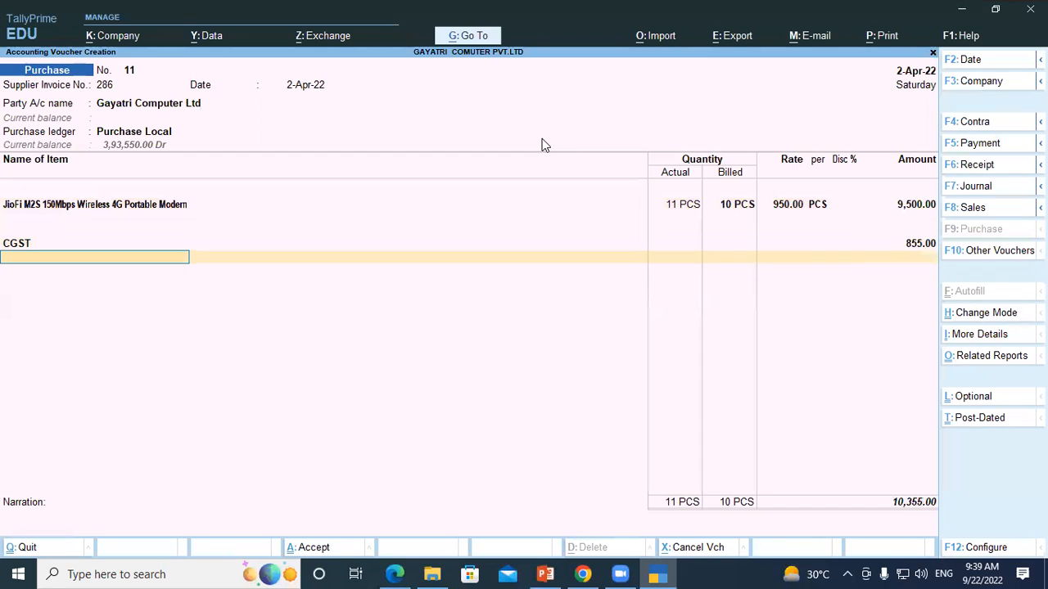
{"action": "type", "text": "Sg"}
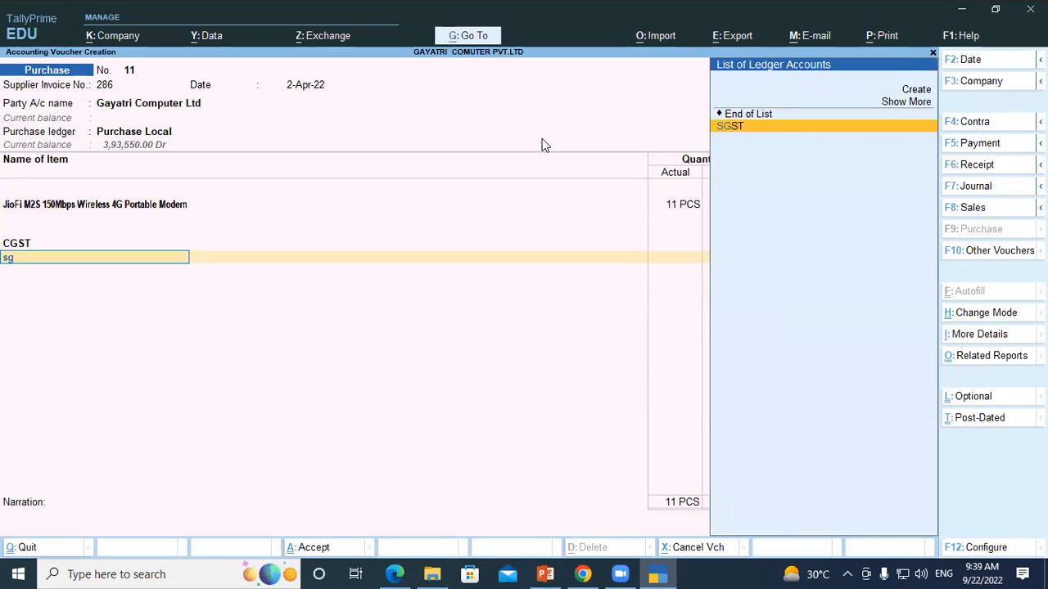
{"action": "key", "text": "Return"}
{"action": "key", "text": "Return"}
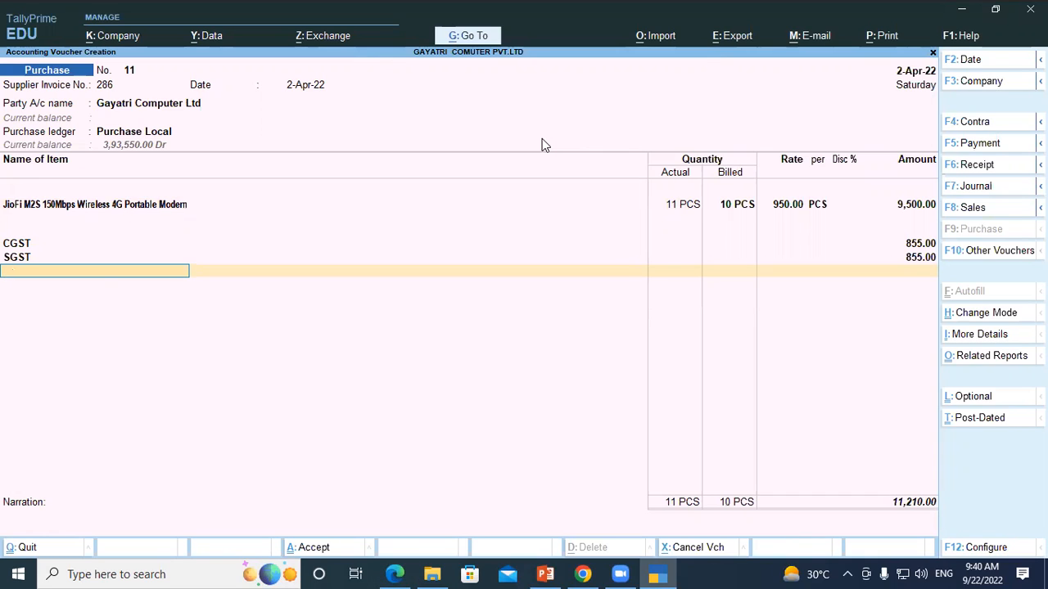
Step: Finish the ledger entries, leave the narration blank and save the purchase voucher
{"action": "key", "text": "Return"}
{"action": "key", "text": "Return"}
{"action": "key", "text": "Return"}
{"action": "key", "text": "Return"}
{"action": "key", "text": "Return"}
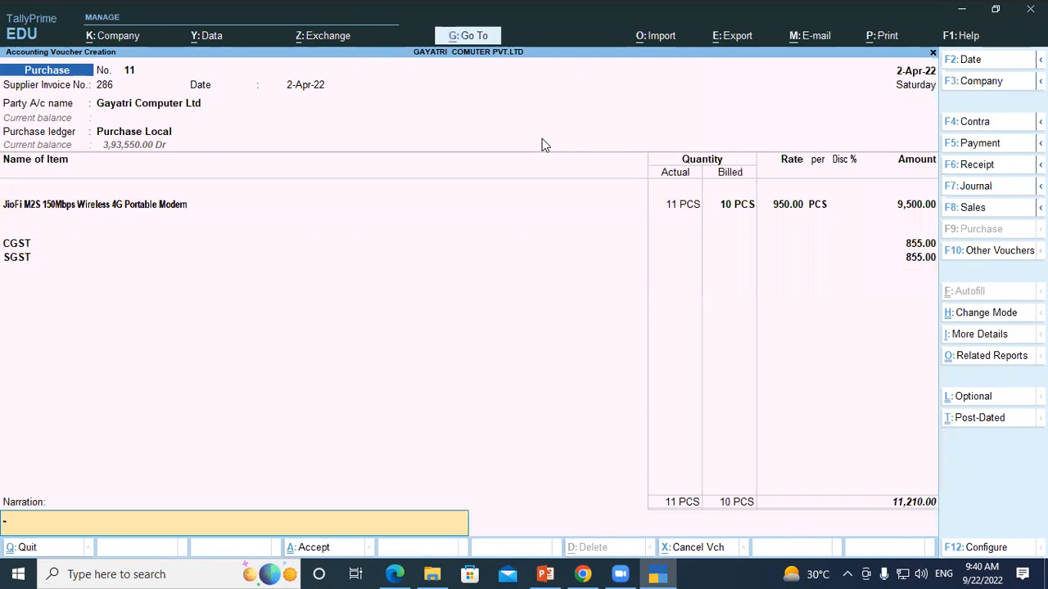
{"action": "key", "text": "Return"}
{"action": "key", "text": "Return"}
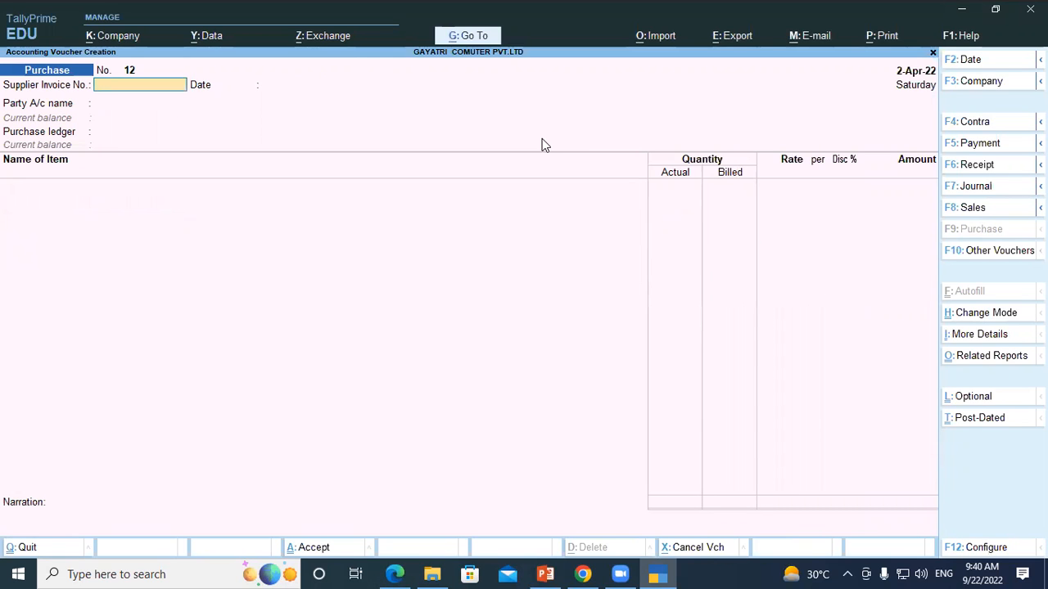
Step: Switch to the PDF and examine question 17's quantity, item, HSN code, invoice number and storage location
{"action": "key", "text": "alt+Tab"}
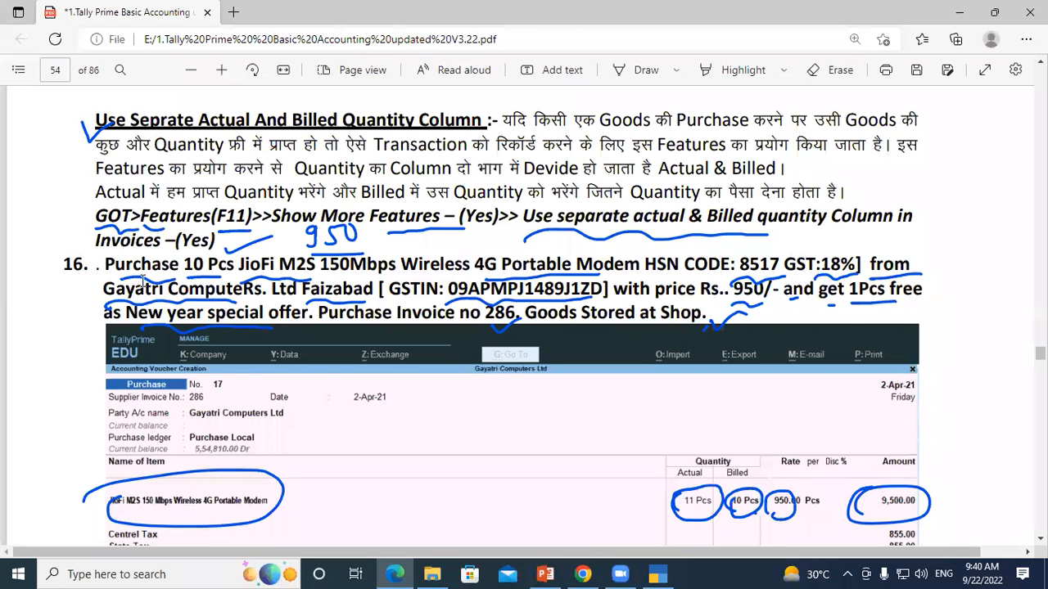
{"action": "scroll", "coordinate": [86, 221], "scroll_direction": "down", "scroll_amount": 3}
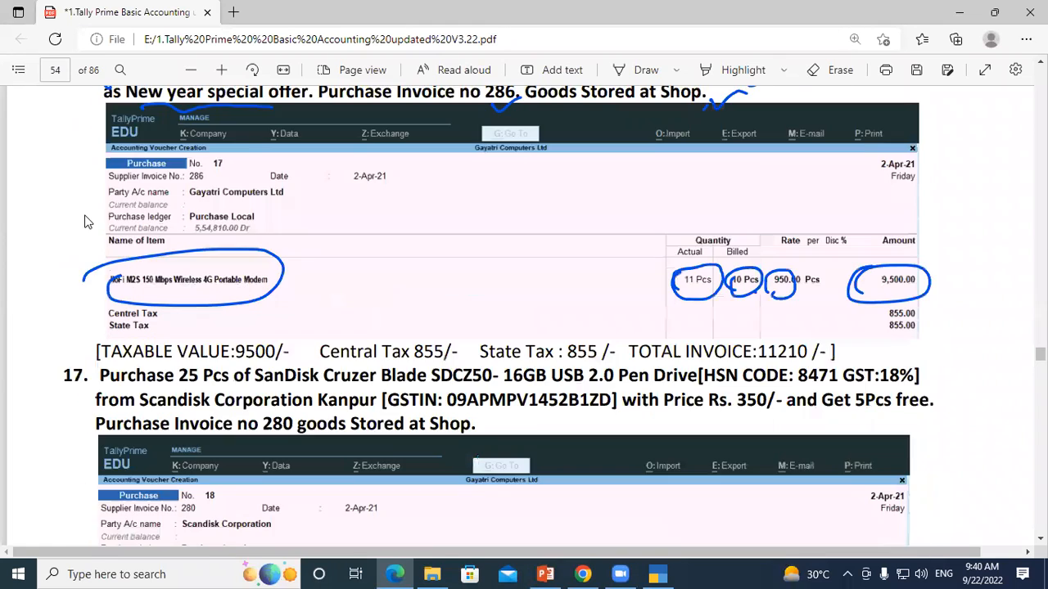
{"action": "scroll", "coordinate": [445, 370], "scroll_direction": "down", "scroll_amount": 1}
{"action": "scroll", "coordinate": [485, 327], "scroll_direction": "down", "scroll_amount": 1}
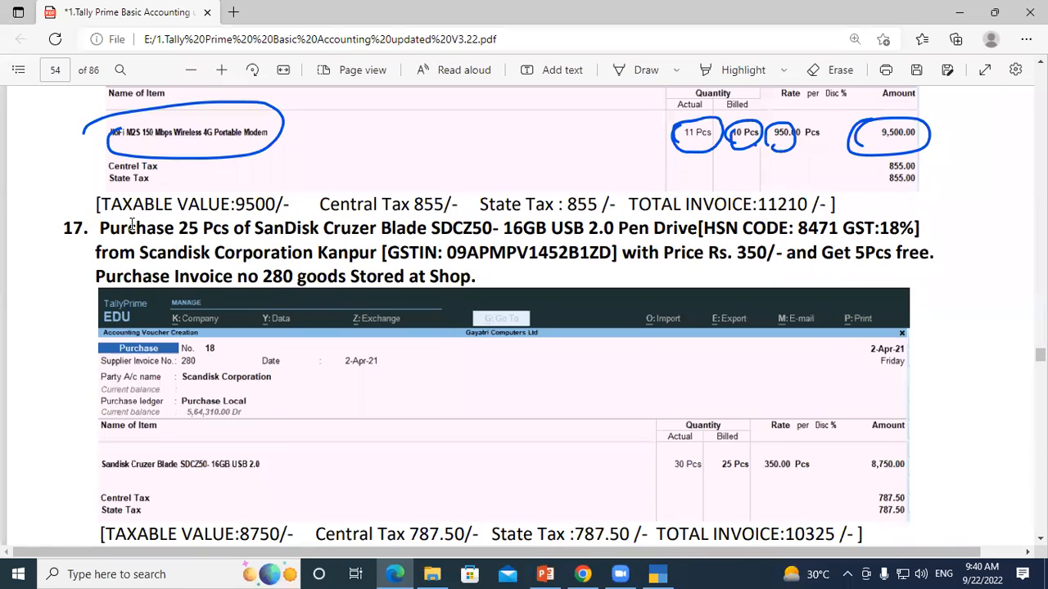
{"action": "left_click_drag", "start_coordinate": [178, 228], "coordinate": [298, 234]}
{"action": "left_click", "coordinate": [278, 237]}
{"action": "left_click_drag", "start_coordinate": [688, 221], "coordinate": [864, 229]}
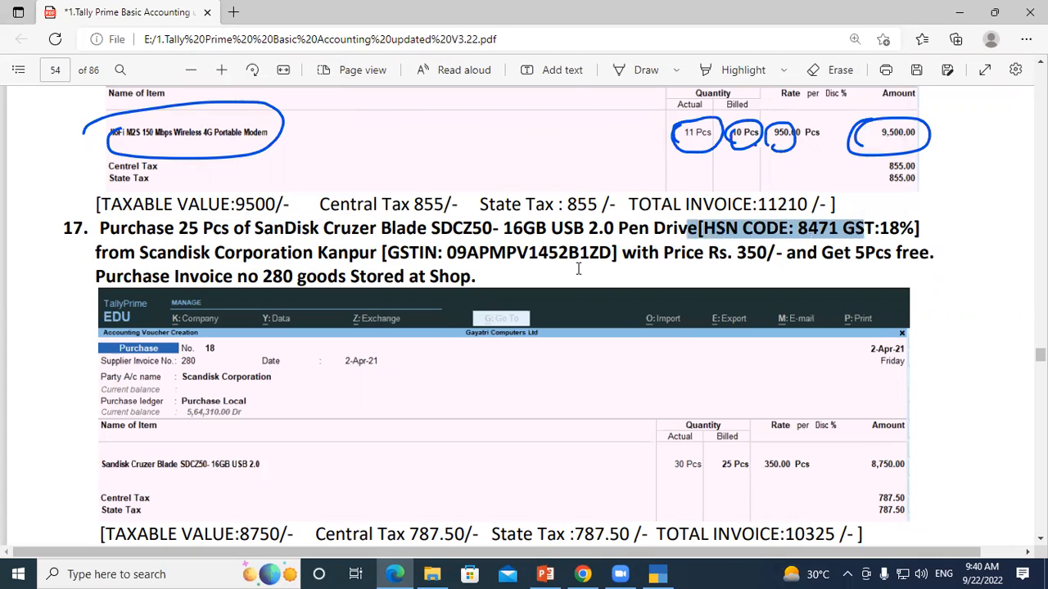
{"action": "left_click", "coordinate": [571, 268]}
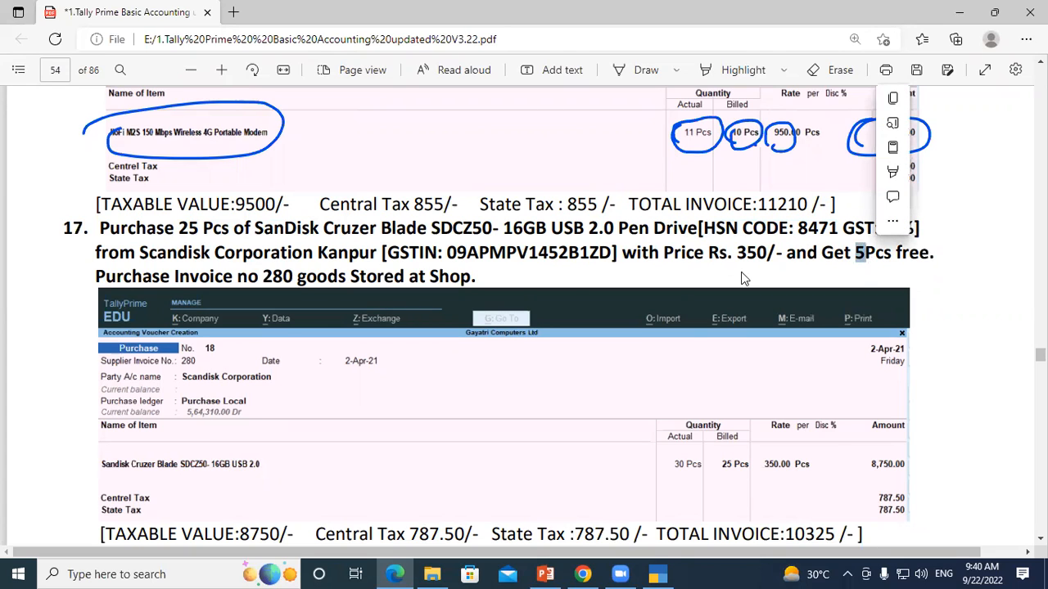
{"action": "left_click", "coordinate": [300, 278]}
{"action": "left_click_drag", "start_coordinate": [262, 279], "coordinate": [293, 278]}
{"action": "left_click", "coordinate": [439, 287]}
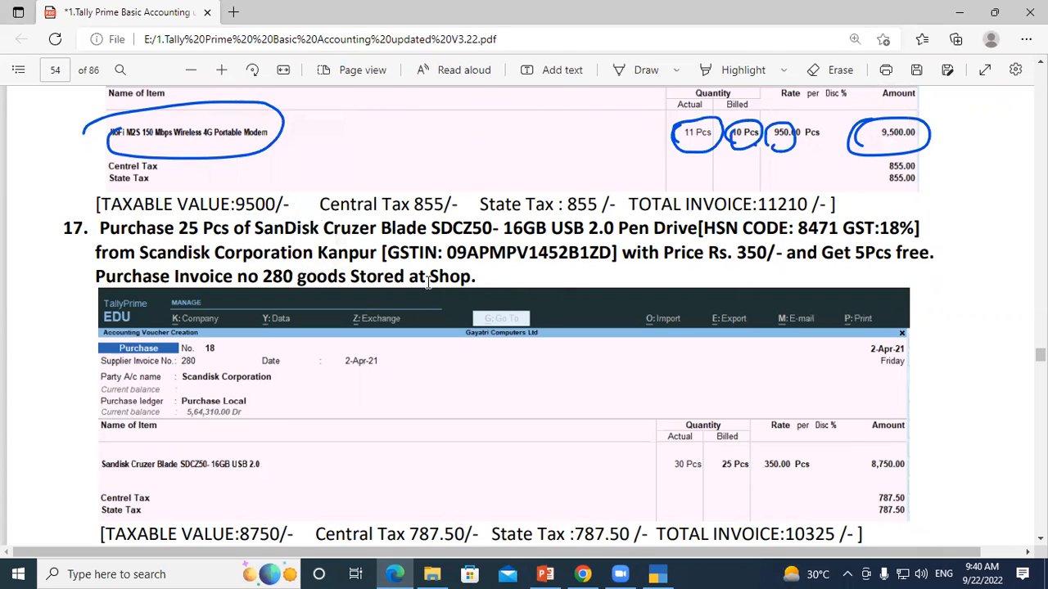
{"action": "left_click_drag", "start_coordinate": [427, 278], "coordinate": [464, 279]}
Step: Examine question 17's supplier name, city, GSTIN, unit price and free quantity
{"action": "left_click", "coordinate": [308, 250]}
{"action": "mouse_move", "coordinate": [142, 252]}
{"action": "left_mouse_down"}
{"action": "mouse_move", "coordinate": [368, 252]}
{"action": "mouse_move", "coordinate": [144, 250]}
{"action": "left_mouse_up"}
{"action": "left_click", "coordinate": [300, 264]}
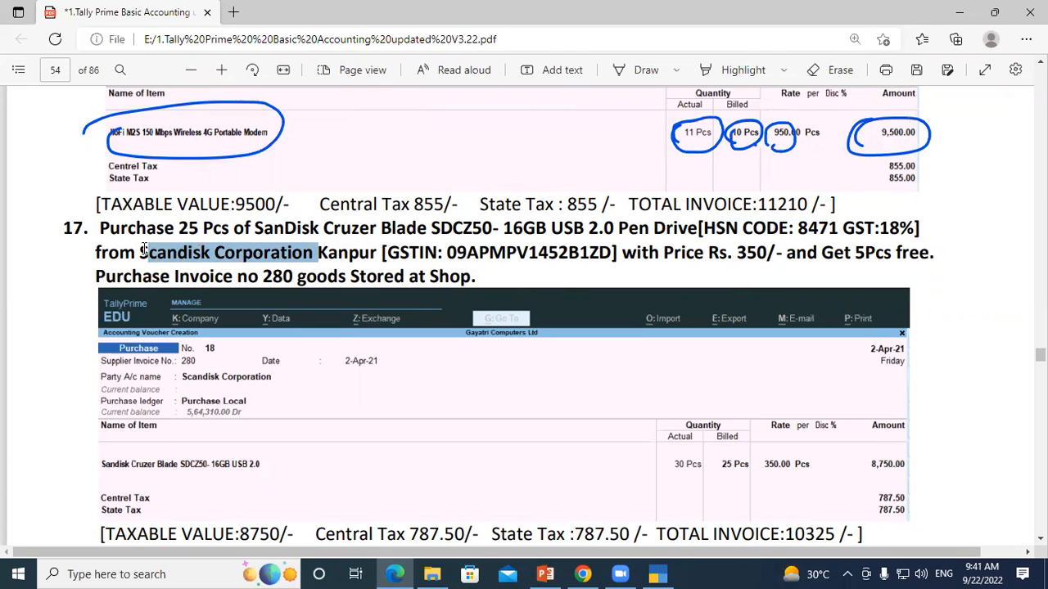
{"action": "left_click_drag", "start_coordinate": [143, 252], "coordinate": [142, 252]}
{"action": "left_click", "coordinate": [312, 257]}
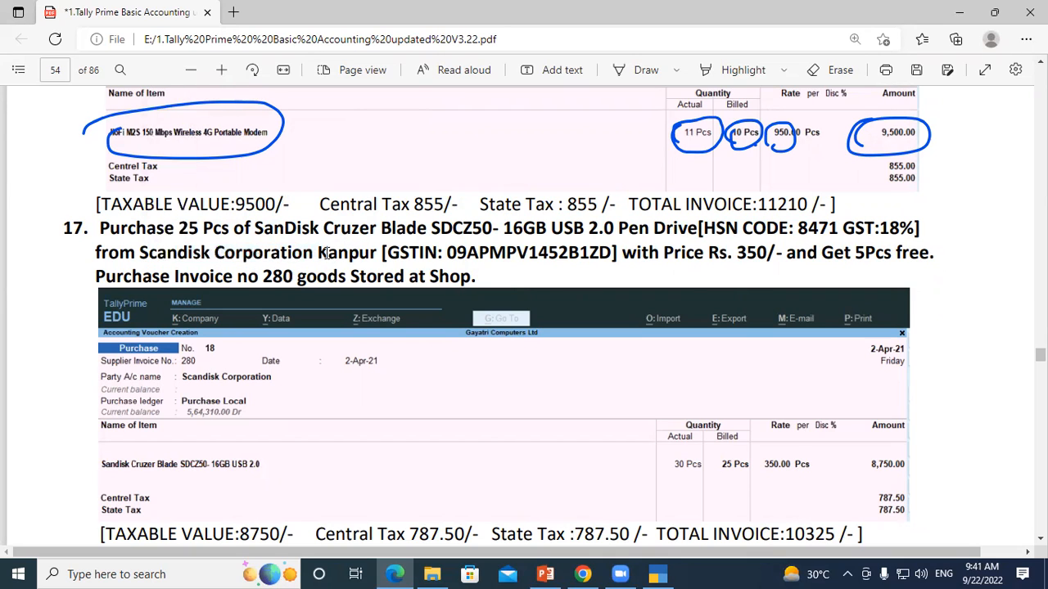
{"action": "left_click_drag", "start_coordinate": [318, 254], "coordinate": [378, 257]}
{"action": "left_click", "coordinate": [473, 266]}
{"action": "left_click_drag", "start_coordinate": [446, 252], "coordinate": [558, 254]}
{"action": "left_click", "coordinate": [745, 260]}
{"action": "left_click_drag", "start_coordinate": [751, 253], "coordinate": [771, 256]}
{"action": "left_click", "coordinate": [886, 256]}
{"action": "left_click_drag", "start_coordinate": [856, 254], "coordinate": [891, 256]}
Step: Examine question 18 for the Logitech mouse quantity, supplier, GSTIN, free pieces and purchase invoice number
{"action": "scroll", "coordinate": [477, 311], "scroll_direction": "down", "scroll_amount": 3}
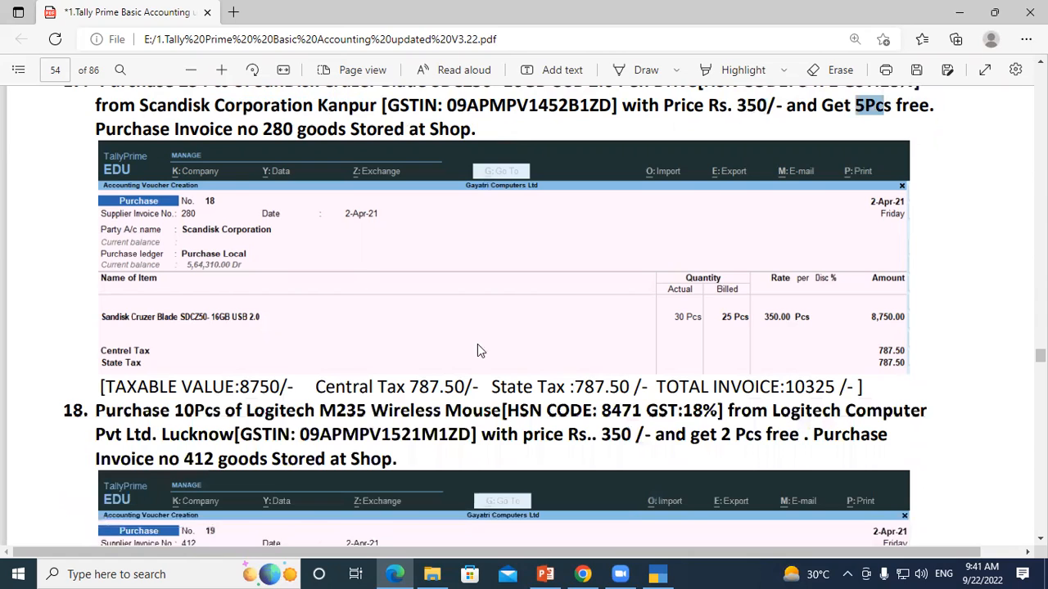
{"action": "scroll", "coordinate": [433, 358], "scroll_direction": "down", "scroll_amount": 3}
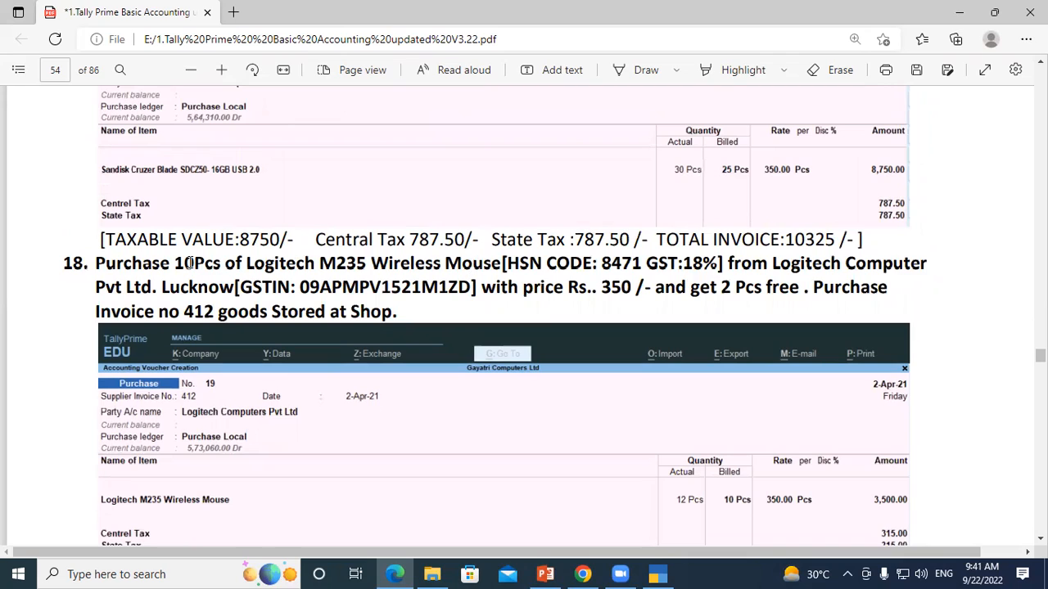
{"action": "left_click_drag", "start_coordinate": [178, 262], "coordinate": [209, 262]}
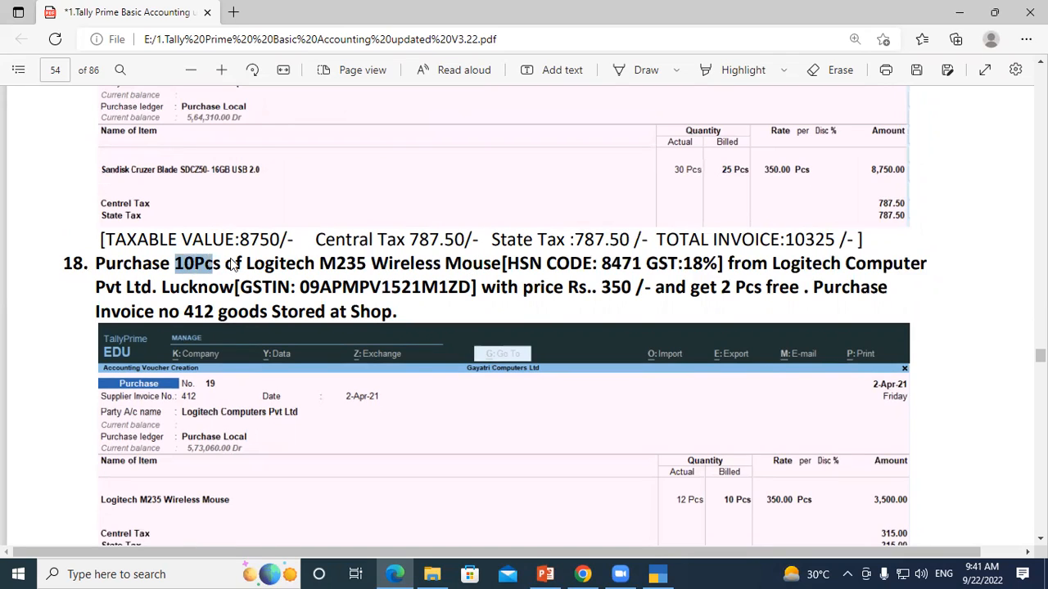
{"action": "left_click", "coordinate": [813, 266]}
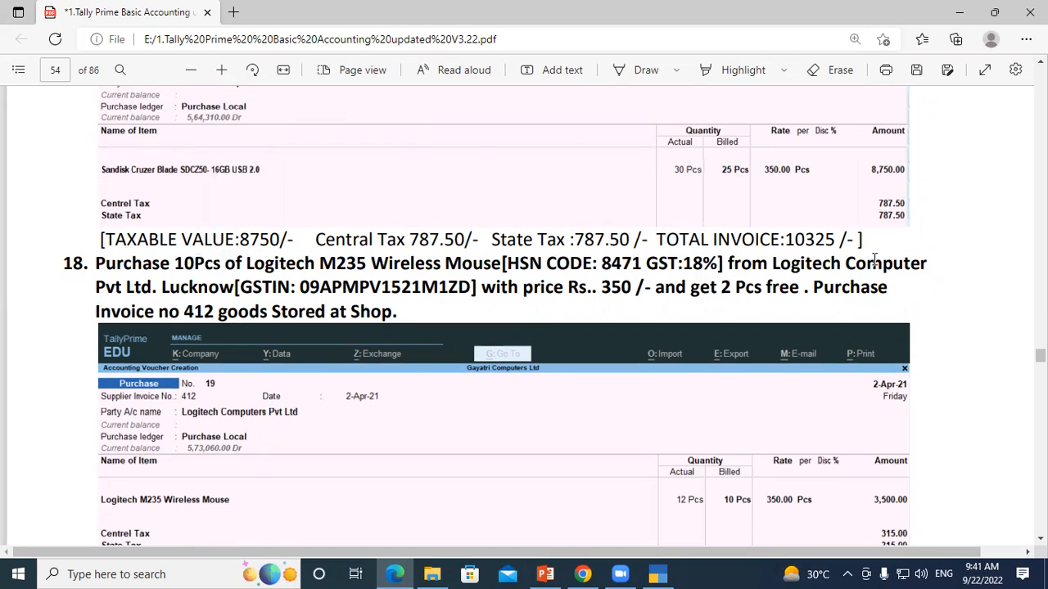
{"action": "left_click_drag", "start_coordinate": [875, 261], "coordinate": [938, 262]}
{"action": "left_click", "coordinate": [431, 287]}
{"action": "left_click", "coordinate": [722, 291]}
{"action": "left_click_drag", "start_coordinate": [711, 290], "coordinate": [795, 290]}
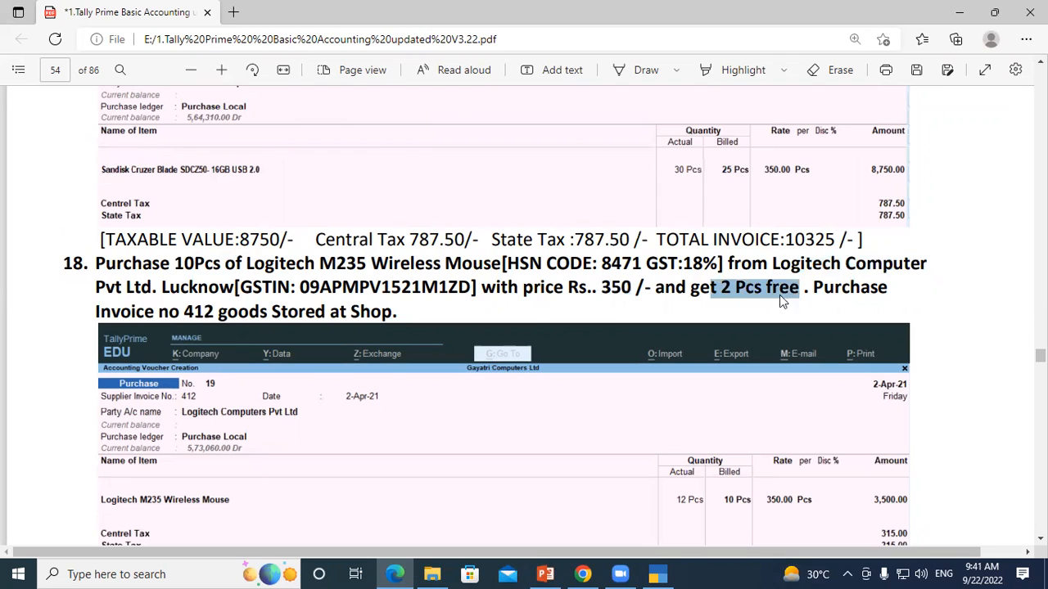
{"action": "left_click", "coordinate": [489, 301]}
{"action": "left_click_drag", "start_coordinate": [180, 310], "coordinate": [216, 311]}
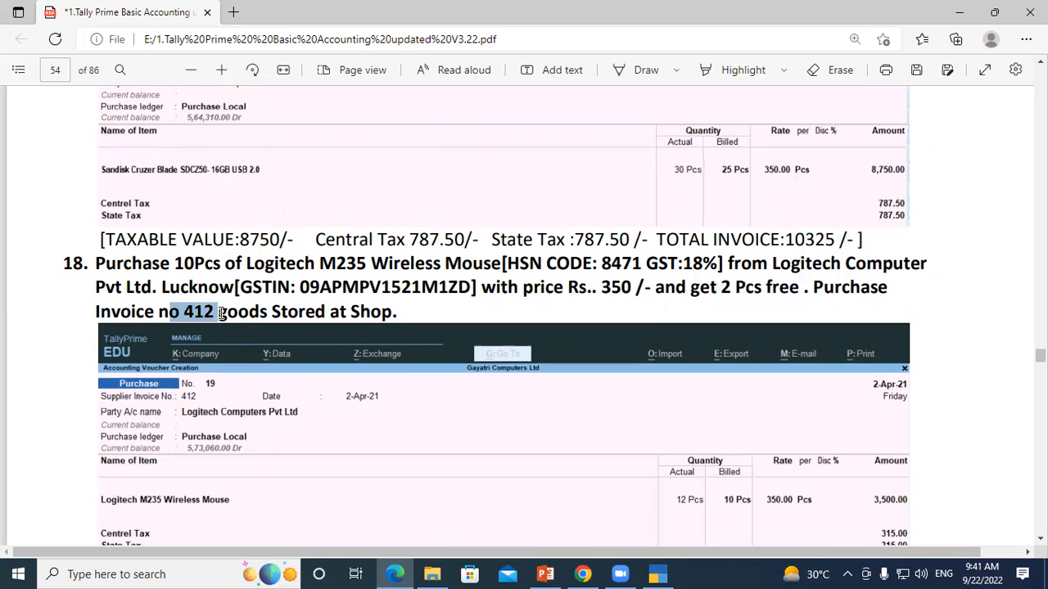
Step: Erase the handwritten ink notes below question 18 on page 54 and bring question 19 into view
{"action": "scroll", "coordinate": [253, 334], "scroll_direction": "down", "scroll_amount": 4}
{"action": "scroll", "coordinate": [254, 336], "scroll_direction": "down", "scroll_amount": 1}
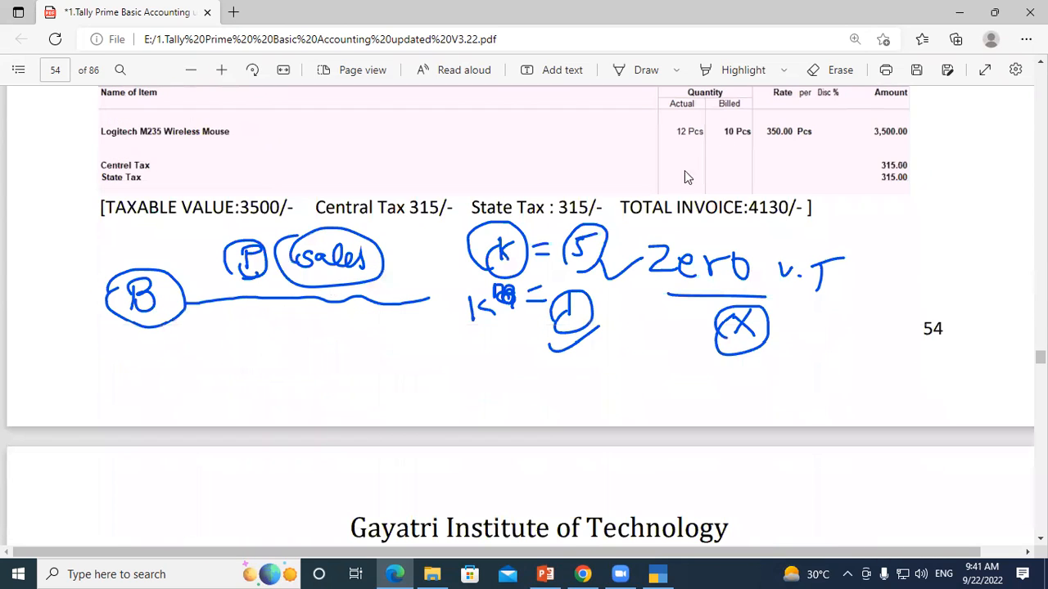
{"action": "left_click", "coordinate": [832, 72]}
{"action": "mouse_move", "coordinate": [203, 234]}
{"action": "left_mouse_down"}
{"action": "mouse_move", "coordinate": [482, 239]}
{"action": "mouse_move", "coordinate": [1018, 433]}
{"action": "mouse_move", "coordinate": [812, 284]}
{"action": "mouse_move", "coordinate": [777, 286]}
{"action": "mouse_move", "coordinate": [790, 297]}
{"action": "mouse_move", "coordinate": [519, 316]}
{"action": "mouse_move", "coordinate": [584, 238]}
{"action": "mouse_move", "coordinate": [459, 307]}
{"action": "mouse_move", "coordinate": [578, 251]}
{"action": "left_mouse_up"}
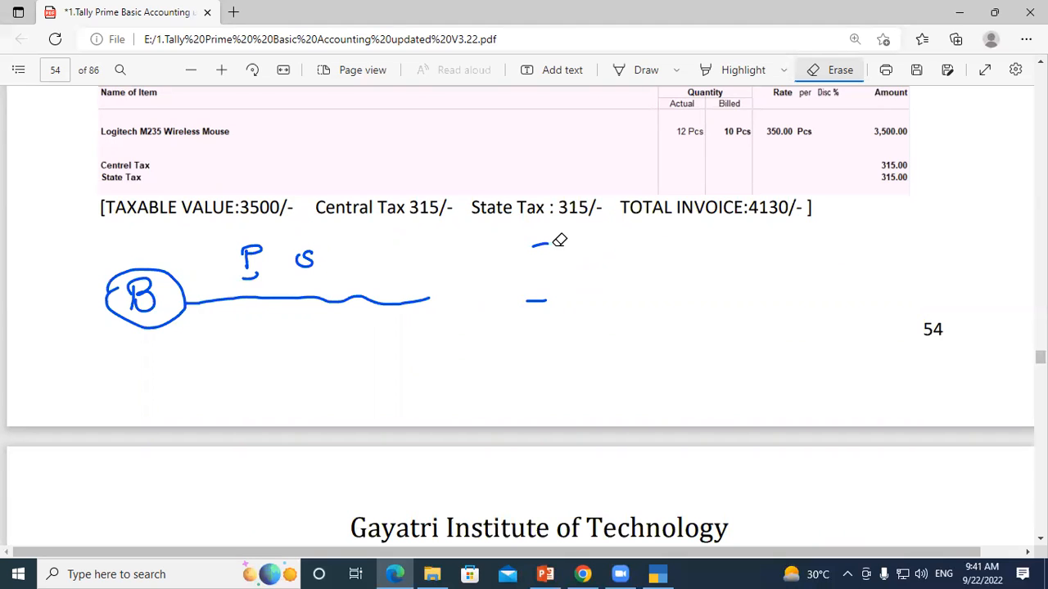
{"action": "mouse_move", "coordinate": [533, 315]}
{"action": "left_mouse_down"}
{"action": "mouse_move", "coordinate": [533, 234]}
{"action": "mouse_move", "coordinate": [494, 286]}
{"action": "mouse_move", "coordinate": [260, 279]}
{"action": "mouse_move", "coordinate": [316, 243]}
{"action": "mouse_move", "coordinate": [262, 274]}
{"action": "mouse_move", "coordinate": [253, 244]}
{"action": "mouse_move", "coordinate": [234, 259]}
{"action": "left_mouse_up"}
{"action": "scroll", "coordinate": [316, 353], "scroll_direction": "down", "scroll_amount": 3}
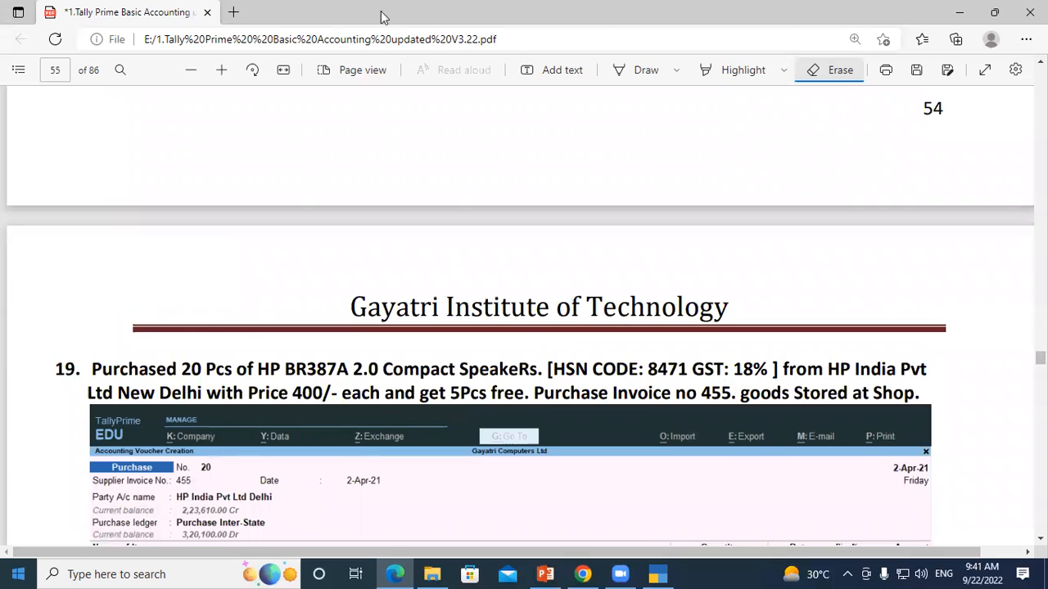
Step: Turn off the eraser and read through question 19 and the Additional Cost On Purchase heading on page 55
{"action": "scroll", "coordinate": [616, 244], "scroll_direction": "down", "scroll_amount": 2}
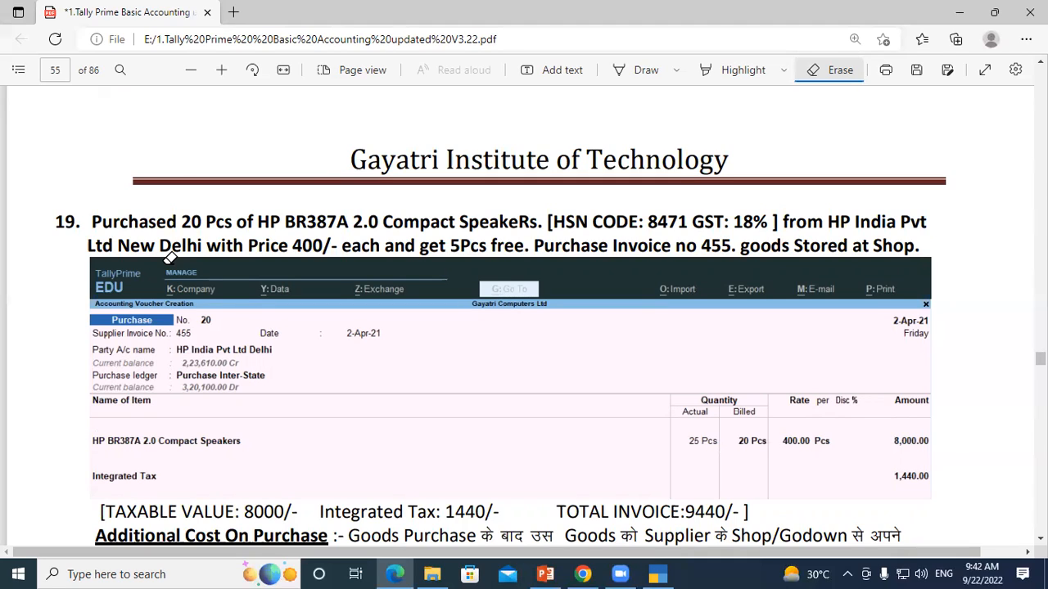
{"action": "left_click", "coordinate": [840, 72]}
{"action": "scroll", "coordinate": [310, 228], "scroll_direction": "down", "scroll_amount": 3}
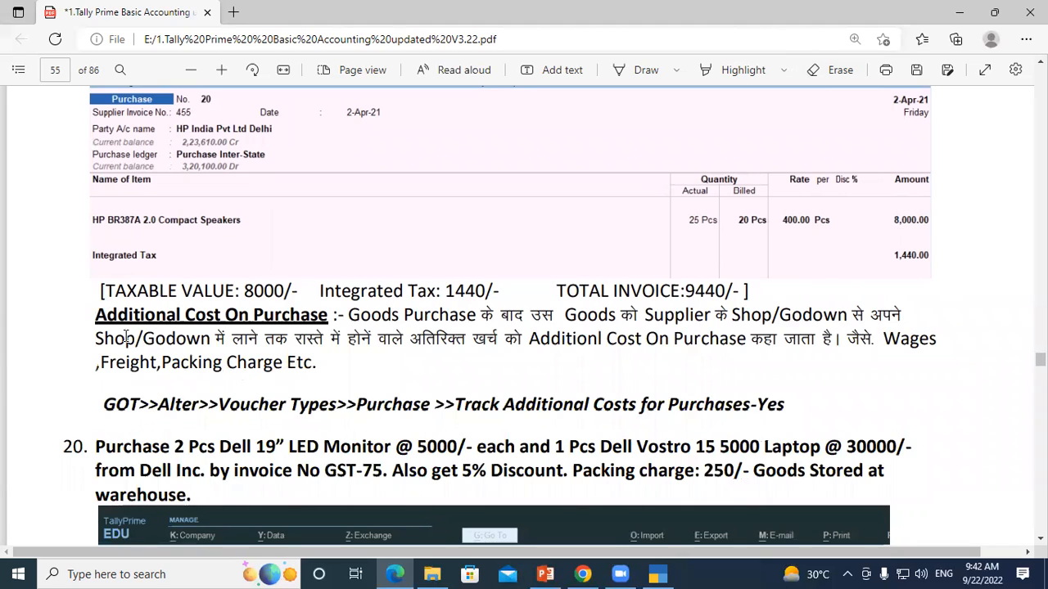
{"action": "left_click_drag", "start_coordinate": [95, 315], "coordinate": [329, 317]}
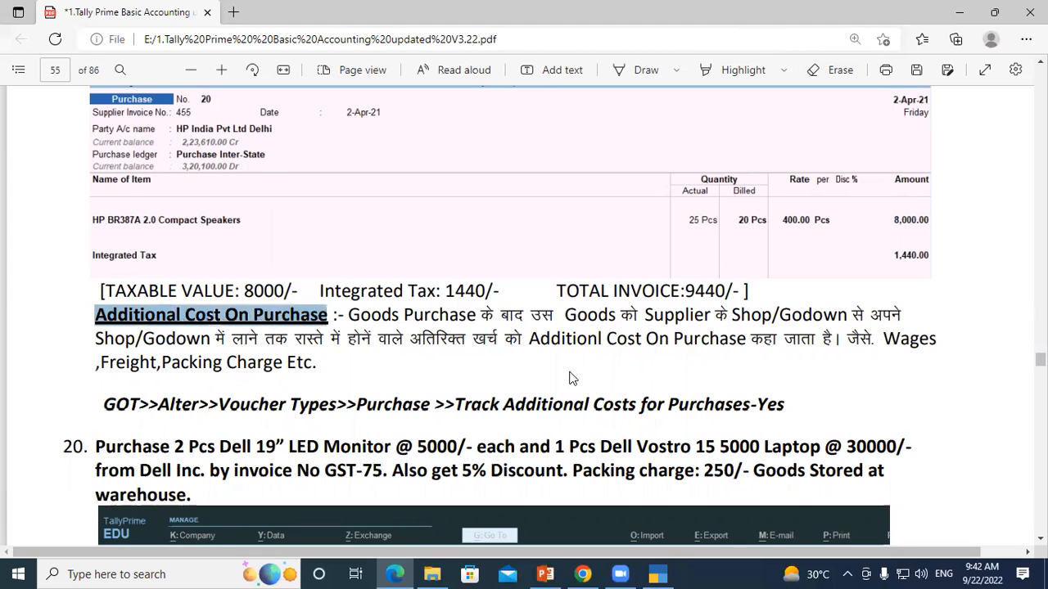
{"action": "scroll", "coordinate": [460, 304], "scroll_direction": "up", "scroll_amount": 2}
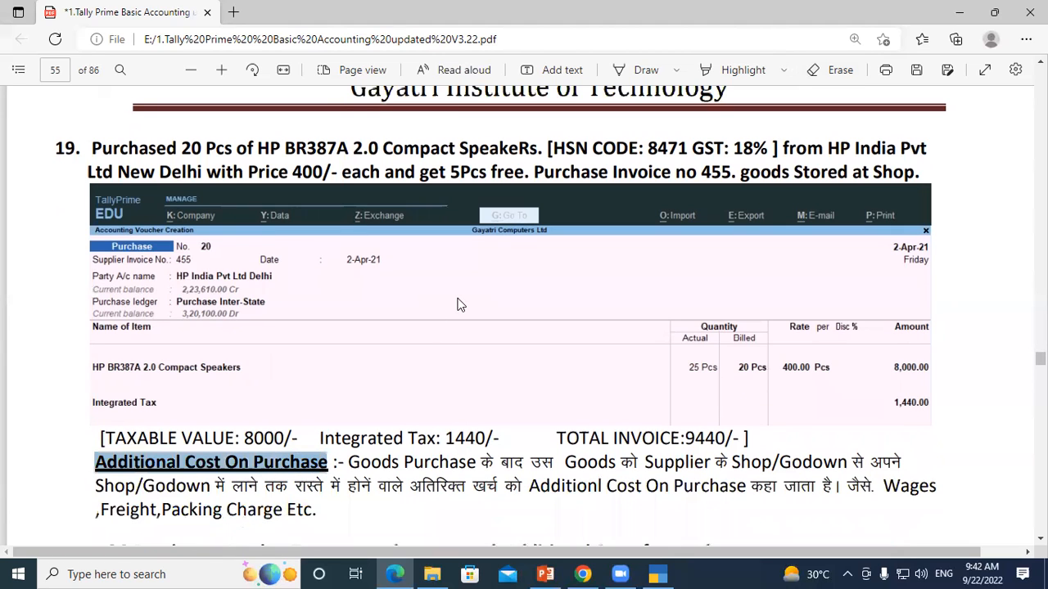
{"action": "left_click", "coordinate": [344, 317]}
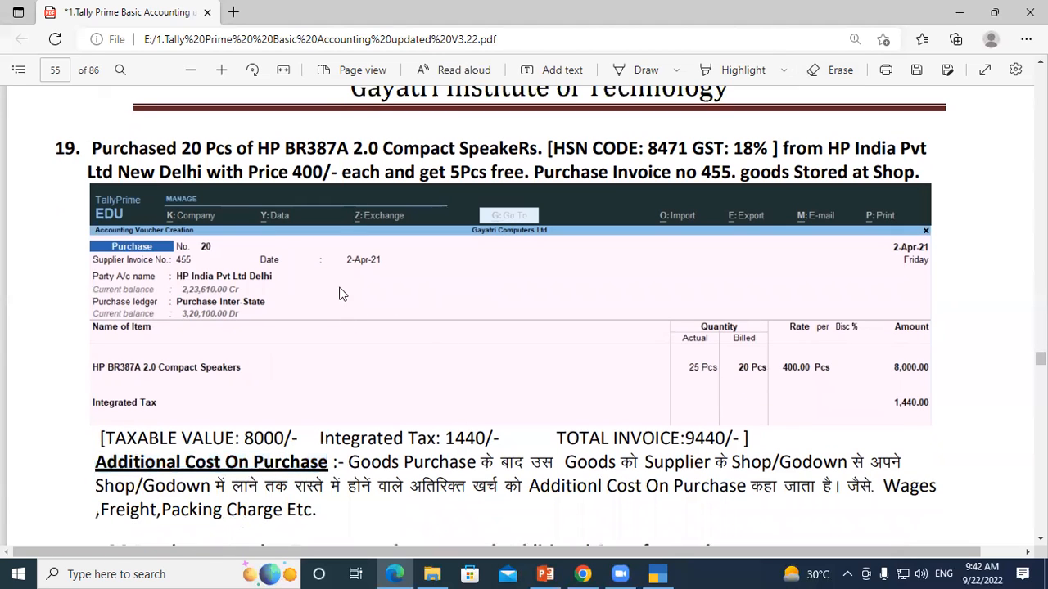
Step: Sketch two circled Bs over question 19's voucher image, joined by a wavy line, with a bracketed P below one and a circled S beside the other
{"action": "left_click", "coordinate": [647, 71]}
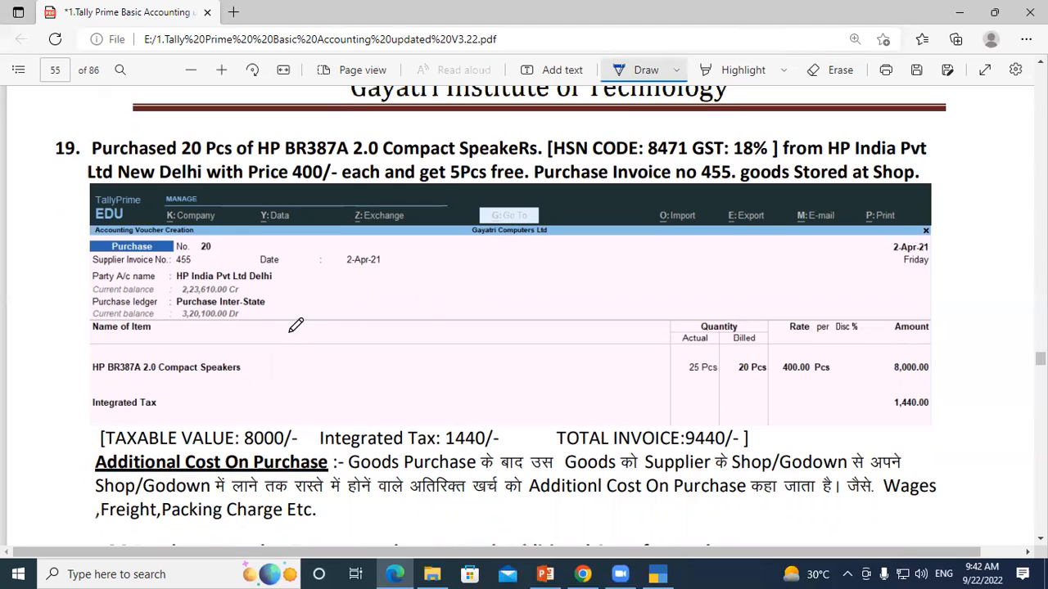
{"action": "mouse_move", "coordinate": [297, 330]}
{"action": "left_mouse_down"}
{"action": "mouse_move", "coordinate": [296, 360]}
{"action": "mouse_move", "coordinate": [315, 342]}
{"action": "mouse_move", "coordinate": [297, 361]}
{"action": "left_mouse_up"}
{"action": "mouse_move", "coordinate": [336, 327]}
{"action": "left_mouse_down"}
{"action": "mouse_move", "coordinate": [295, 366]}
{"action": "mouse_move", "coordinate": [321, 375]}
{"action": "mouse_move", "coordinate": [300, 402]}
{"action": "mouse_move", "coordinate": [335, 393]}
{"action": "left_mouse_up"}
{"action": "left_click_drag", "start_coordinate": [342, 350], "coordinate": [439, 342]}
{"action": "left_click", "coordinate": [571, 349]}
{"action": "left_click_drag", "start_coordinate": [502, 340], "coordinate": [571, 366]}
{"action": "mouse_move", "coordinate": [564, 343]}
{"action": "left_mouse_down"}
{"action": "mouse_move", "coordinate": [586, 359]}
{"action": "mouse_move", "coordinate": [570, 370]}
{"action": "mouse_move", "coordinate": [631, 348]}
{"action": "mouse_move", "coordinate": [627, 370]}
{"action": "mouse_move", "coordinate": [646, 344]}
{"action": "mouse_move", "coordinate": [612, 351]}
{"action": "left_mouse_up"}
{"action": "left_click_drag", "start_coordinate": [565, 385], "coordinate": [580, 409]}
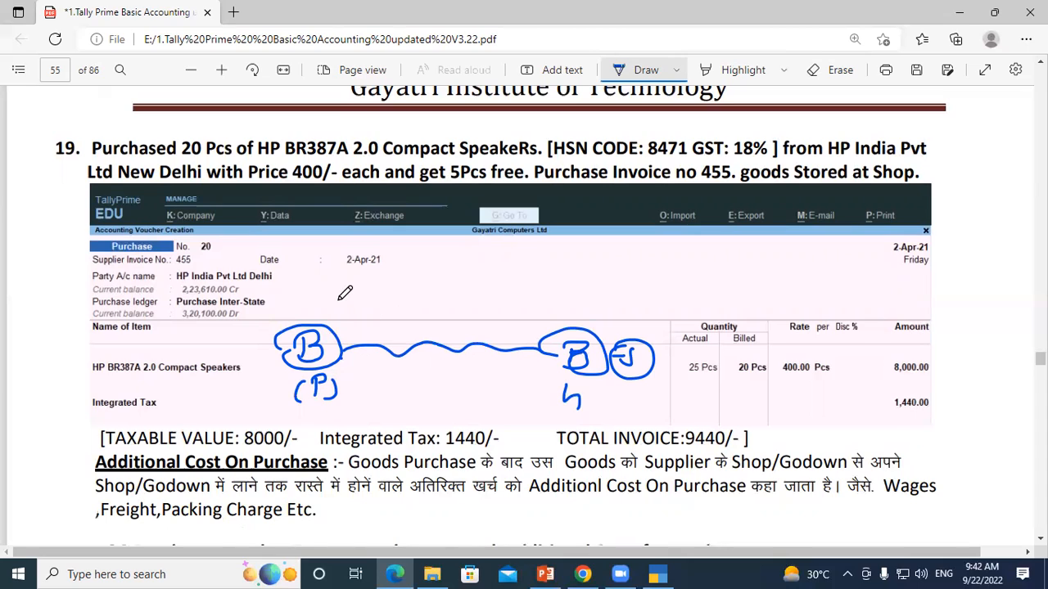
Step: Label the two circled Bs SK and PK, add a check mark beneath each side, and draw a circled P between them
{"action": "left_click_drag", "start_coordinate": [334, 312], "coordinate": [353, 320]}
{"action": "left_click_drag", "start_coordinate": [364, 308], "coordinate": [367, 320]}
{"action": "left_click_drag", "start_coordinate": [629, 307], "coordinate": [626, 324]}
{"action": "left_click_drag", "start_coordinate": [627, 308], "coordinate": [628, 315]}
{"action": "left_click_drag", "start_coordinate": [647, 307], "coordinate": [660, 324]}
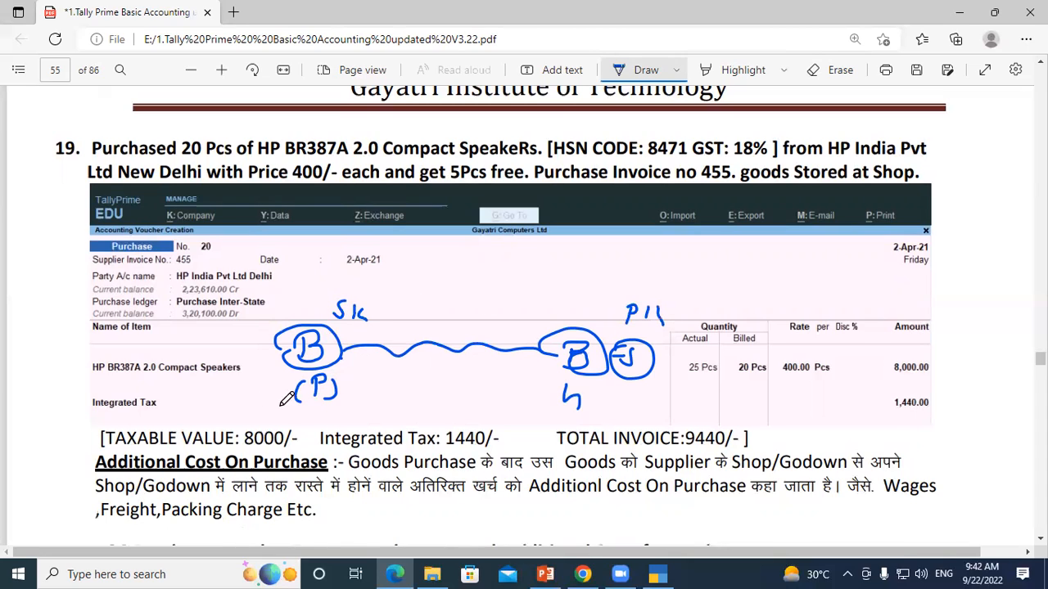
{"action": "left_click_drag", "start_coordinate": [271, 407], "coordinate": [300, 401]}
{"action": "left_click_drag", "start_coordinate": [607, 395], "coordinate": [649, 397]}
{"action": "mouse_move", "coordinate": [438, 304]}
{"action": "left_mouse_down"}
{"action": "mouse_move", "coordinate": [438, 321]}
{"action": "mouse_move", "coordinate": [452, 326]}
{"action": "mouse_move", "coordinate": [434, 295]}
{"action": "left_mouse_up"}
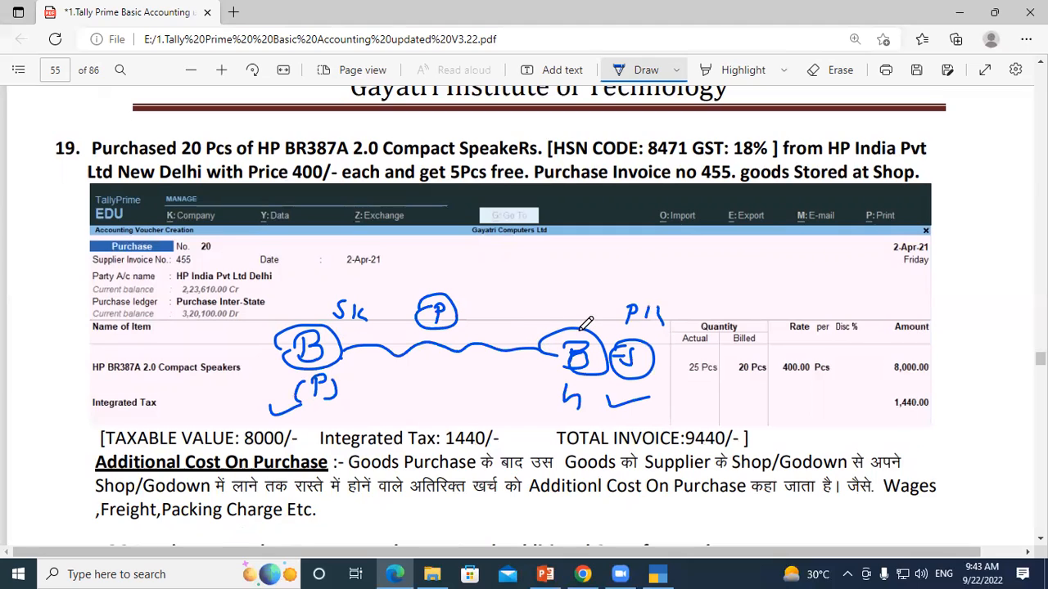
Step: Draw an arc connecting the two circled Bs and write a circled "wages" beside it, followed by a circled P and a circled T
{"action": "mouse_move", "coordinate": [584, 325]}
{"action": "left_mouse_down"}
{"action": "mouse_move", "coordinate": [468, 267]}
{"action": "mouse_move", "coordinate": [434, 265]}
{"action": "mouse_move", "coordinate": [317, 305]}
{"action": "mouse_move", "coordinate": [316, 324]}
{"action": "left_mouse_up"}
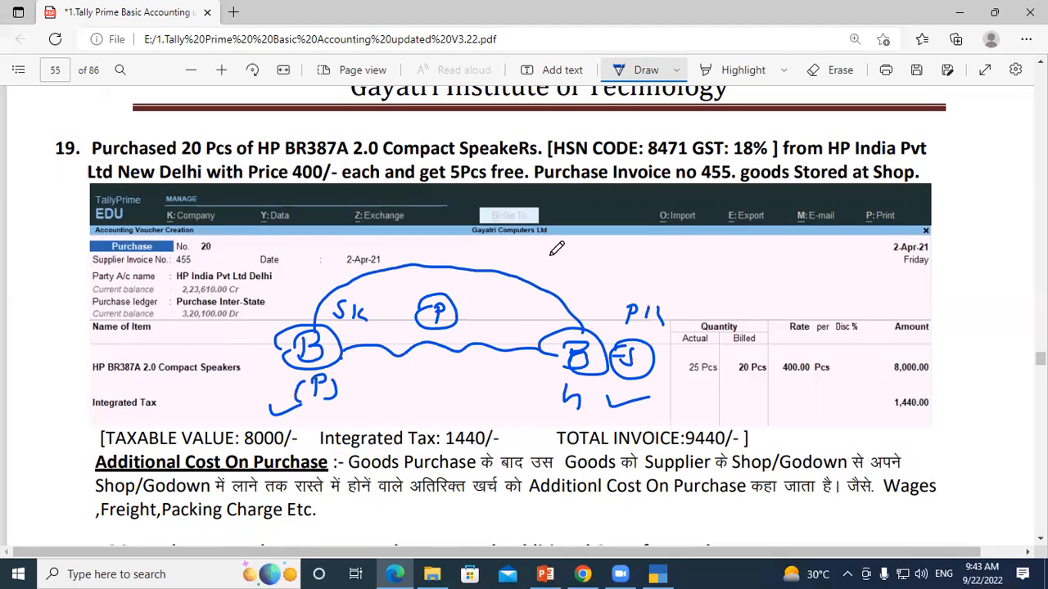
{"action": "mouse_move", "coordinate": [537, 262]}
{"action": "left_mouse_down"}
{"action": "mouse_move", "coordinate": [569, 275]}
{"action": "mouse_move", "coordinate": [584, 265]}
{"action": "mouse_move", "coordinate": [609, 272]}
{"action": "left_mouse_up"}
{"action": "left_click_drag", "start_coordinate": [543, 292], "coordinate": [619, 295]}
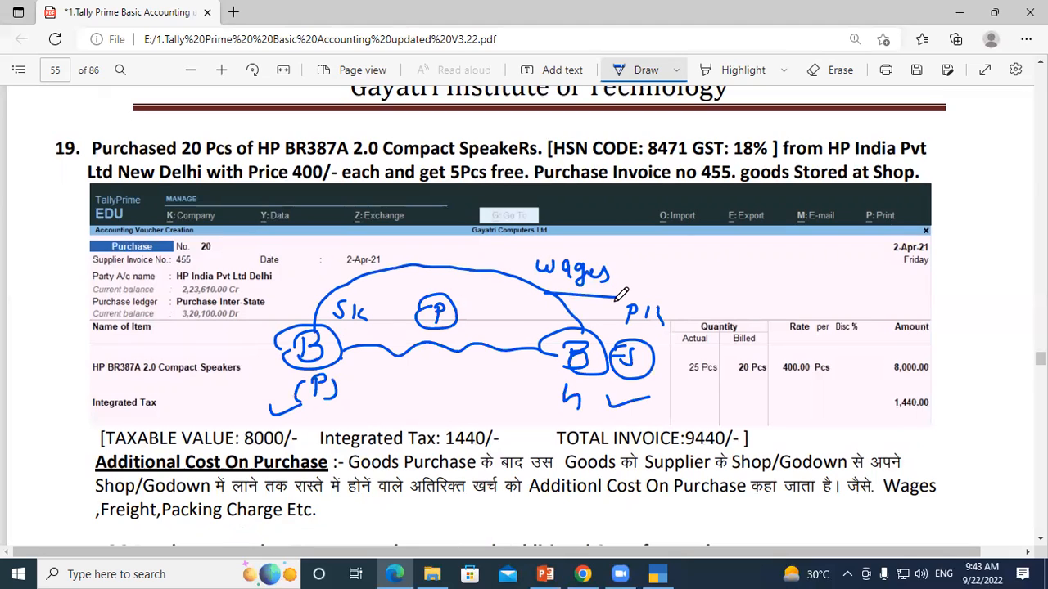
{"action": "mouse_move", "coordinate": [554, 265]}
{"action": "left_mouse_down"}
{"action": "mouse_move", "coordinate": [523, 250]}
{"action": "mouse_move", "coordinate": [627, 272]}
{"action": "mouse_move", "coordinate": [534, 291]}
{"action": "left_mouse_up"}
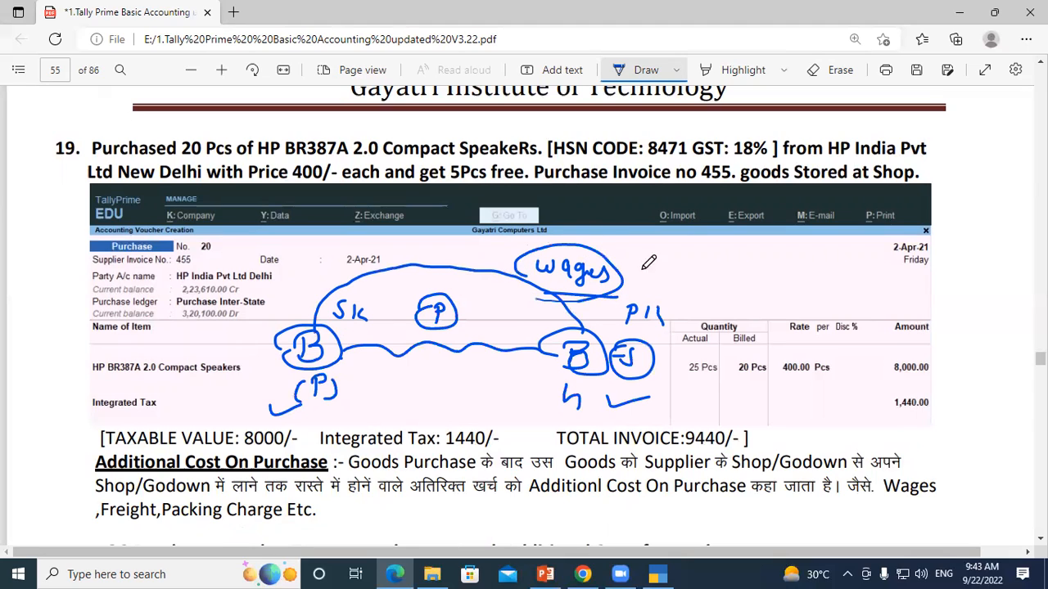
{"action": "mouse_move", "coordinate": [623, 275]}
{"action": "left_mouse_down"}
{"action": "mouse_move", "coordinate": [663, 251]}
{"action": "mouse_move", "coordinate": [655, 270]}
{"action": "mouse_move", "coordinate": [686, 278]}
{"action": "left_mouse_up"}
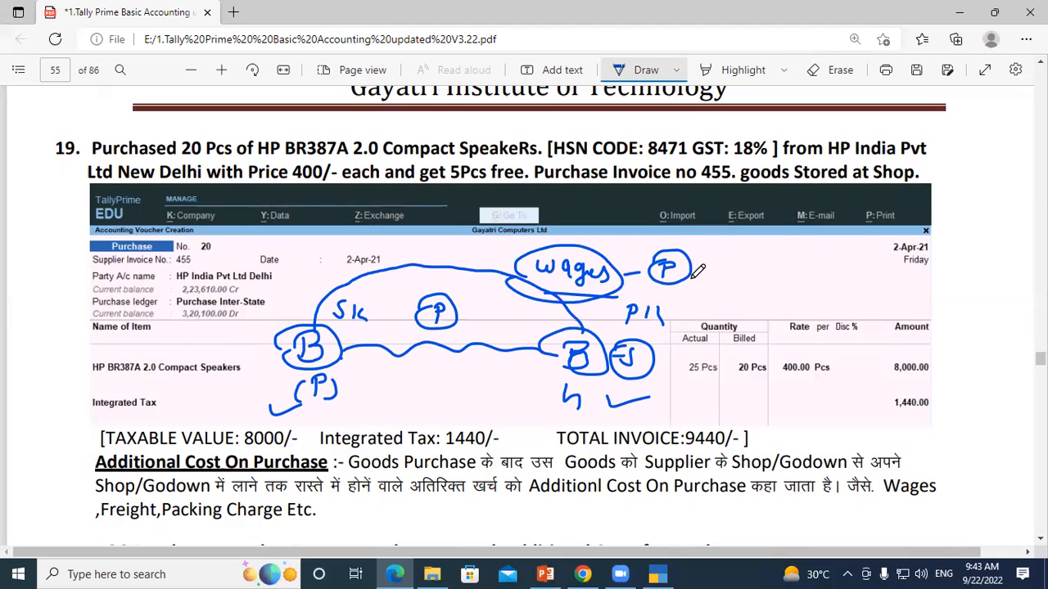
{"action": "mouse_move", "coordinate": [727, 260]}
{"action": "left_mouse_down"}
{"action": "mouse_move", "coordinate": [723, 279]}
{"action": "mouse_move", "coordinate": [745, 249]}
{"action": "mouse_move", "coordinate": [693, 270]}
{"action": "mouse_move", "coordinate": [742, 260]}
{"action": "left_mouse_up"}
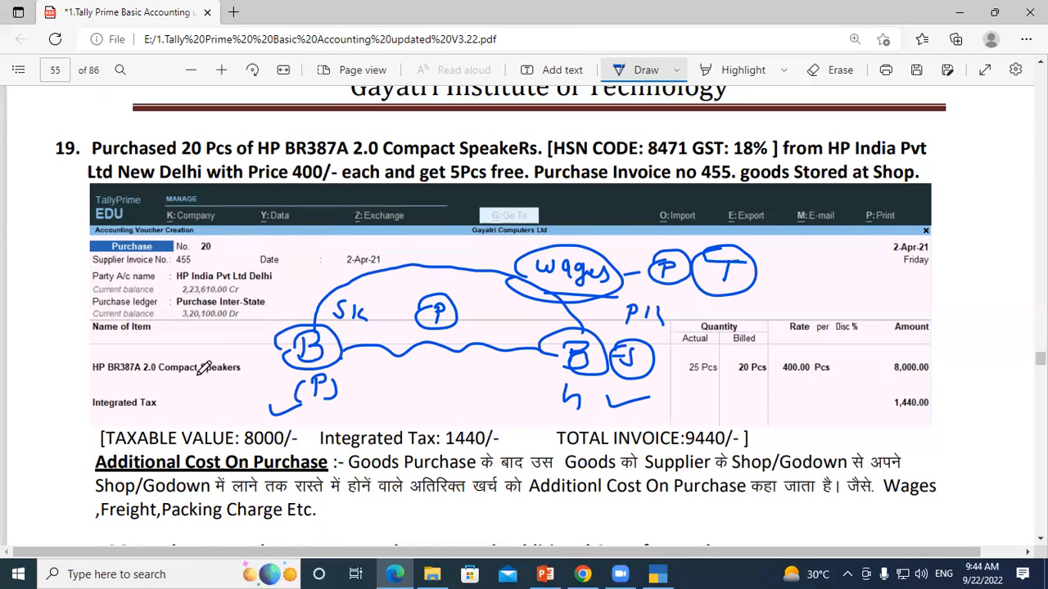
Step: Tick the Additional Cost On Purchase heading, the parts of the GOT path and question 20's invoice text, and circle the path's Yes
{"action": "scroll", "coordinate": [204, 368], "scroll_direction": "down", "scroll_amount": 3}
{"action": "left_click_drag", "start_coordinate": [81, 319], "coordinate": [134, 297]}
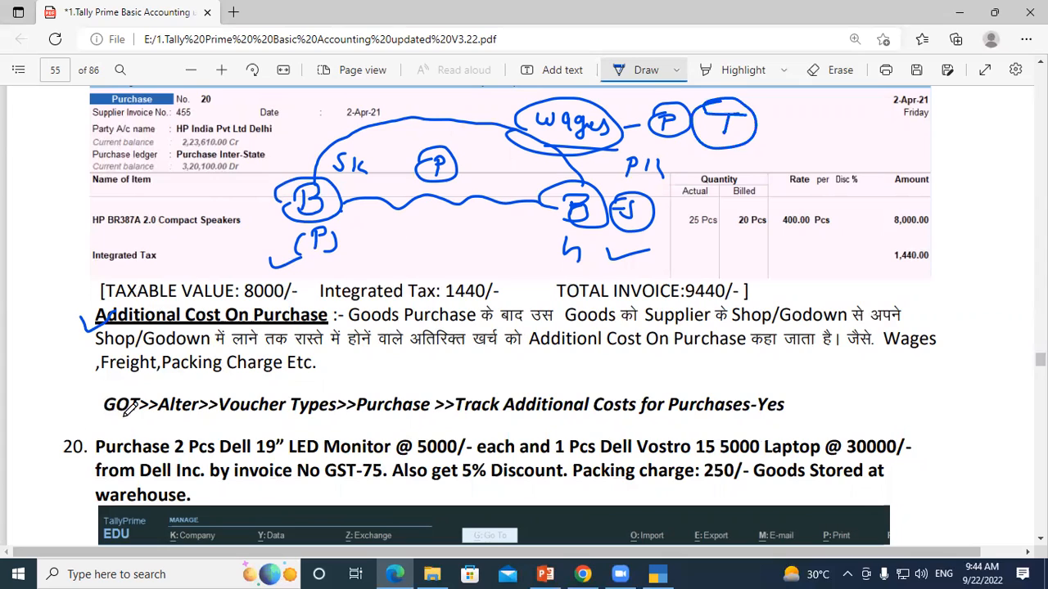
{"action": "left_click_drag", "start_coordinate": [126, 425], "coordinate": [202, 417]}
{"action": "left_click_drag", "start_coordinate": [276, 424], "coordinate": [304, 418]}
{"action": "left_click_drag", "start_coordinate": [387, 422], "coordinate": [424, 421]}
{"action": "left_click_drag", "start_coordinate": [534, 419], "coordinate": [536, 427]}
{"action": "mouse_move", "coordinate": [788, 396]}
{"action": "left_mouse_down"}
{"action": "mouse_move", "coordinate": [770, 426]}
{"action": "mouse_move", "coordinate": [784, 395]}
{"action": "left_mouse_up"}
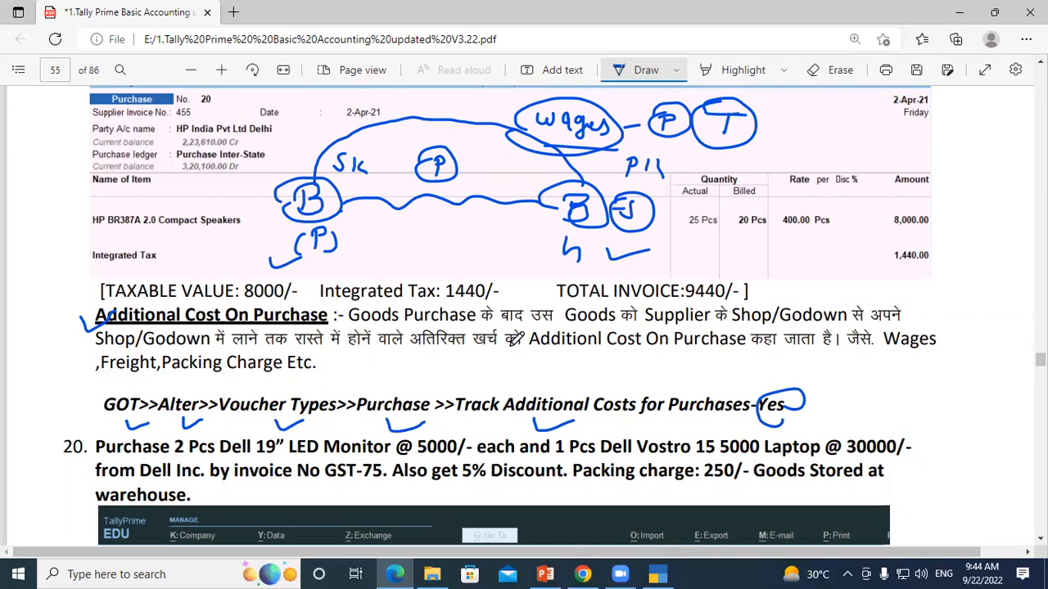
{"action": "scroll", "coordinate": [147, 407], "scroll_direction": "down", "scroll_amount": 1}
{"action": "left_click_drag", "start_coordinate": [248, 419], "coordinate": [298, 415]}
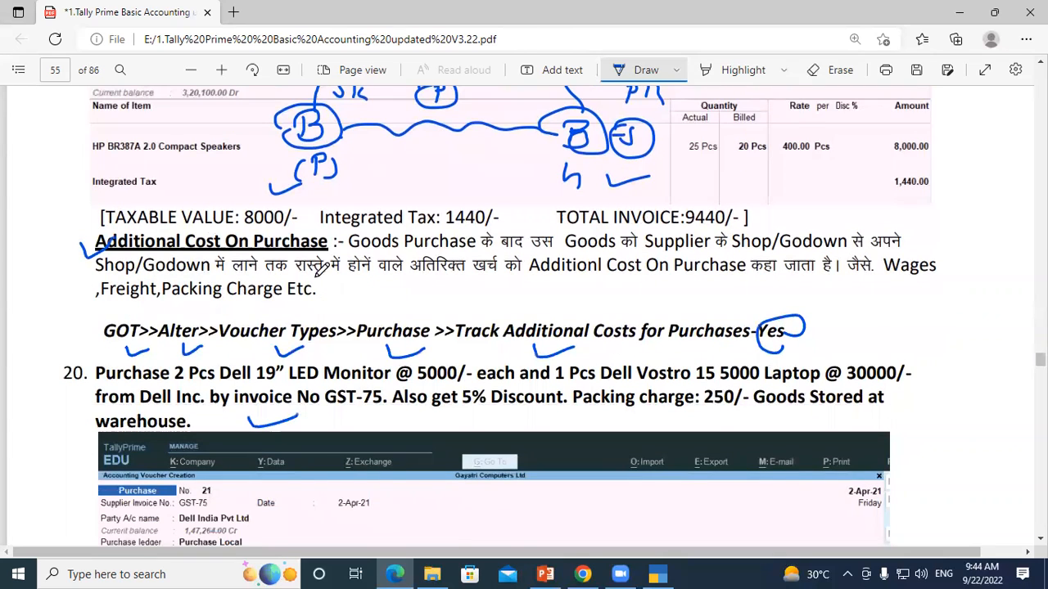
Step: Underline "Additionl Cost On Purchase" in the definition and mark its examples Wages, Freight and Packing Charge with ink circles, an underline and ticks
{"action": "scroll", "coordinate": [331, 269], "scroll_direction": "up", "scroll_amount": 1}
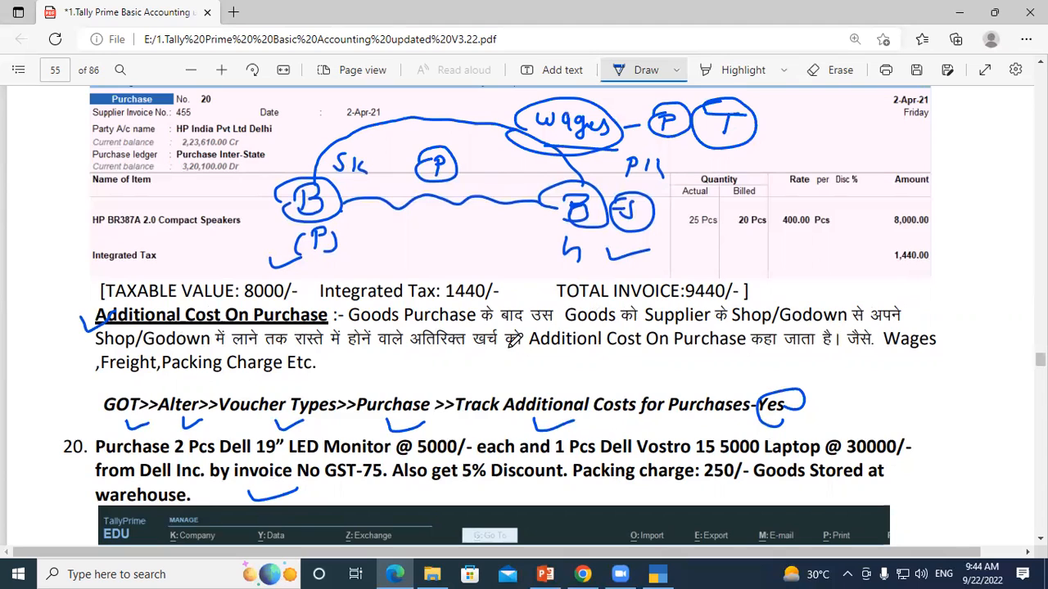
{"action": "left_click_drag", "start_coordinate": [530, 357], "coordinate": [727, 356]}
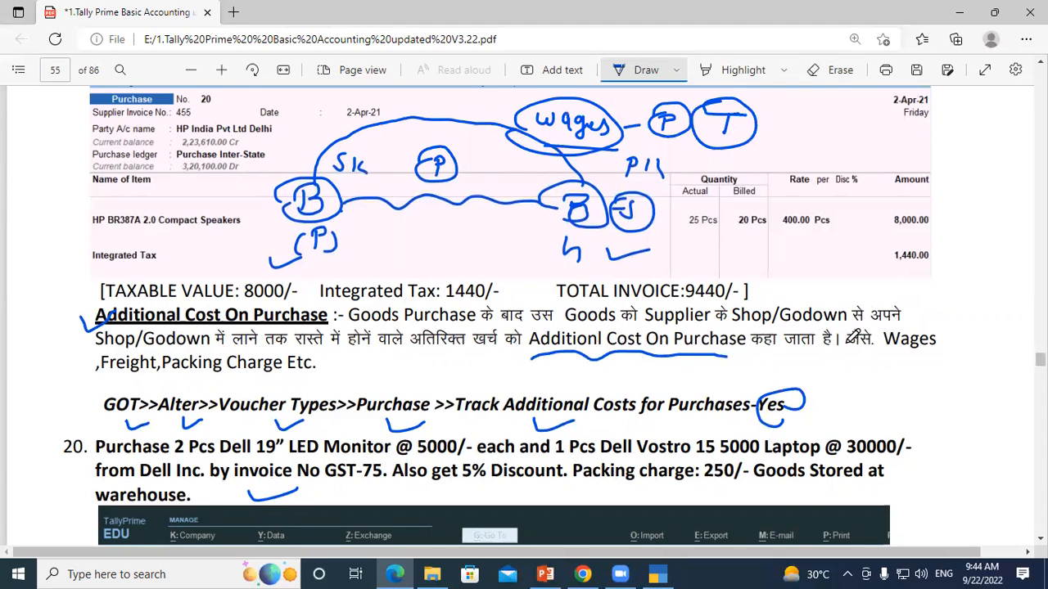
{"action": "mouse_move", "coordinate": [881, 330]}
{"action": "left_mouse_down"}
{"action": "mouse_move", "coordinate": [964, 311]}
{"action": "mouse_move", "coordinate": [891, 362]}
{"action": "left_mouse_up"}
{"action": "mouse_move", "coordinate": [103, 371]}
{"action": "left_mouse_down"}
{"action": "mouse_move", "coordinate": [162, 357]}
{"action": "mouse_move", "coordinate": [131, 390]}
{"action": "mouse_move", "coordinate": [295, 381]}
{"action": "left_mouse_up"}
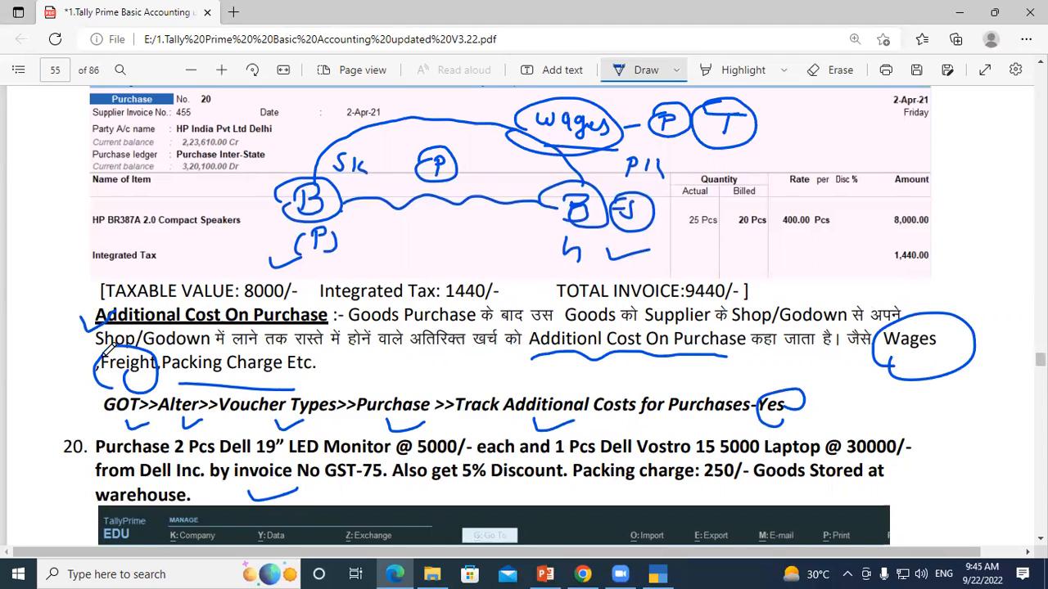
{"action": "left_click_drag", "start_coordinate": [923, 357], "coordinate": [962, 345]}
{"action": "left_click_drag", "start_coordinate": [79, 363], "coordinate": [100, 352]}
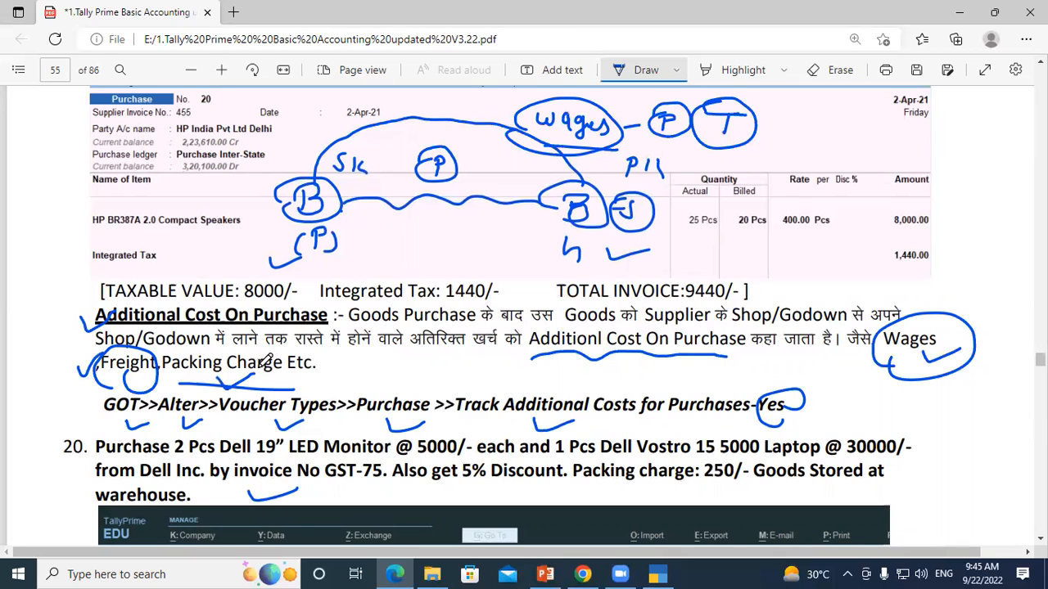
{"action": "left_click_drag", "start_coordinate": [318, 371], "coordinate": [350, 362]}
Step: Mark question 20's 2 Pcs Dell 19” LED Monitor at 5000/- and 1 Pcs Dell Vostro 15 5000 Laptop at 30000/- in ink
{"action": "scroll", "coordinate": [72, 157], "scroll_direction": "down", "scroll_amount": 3}
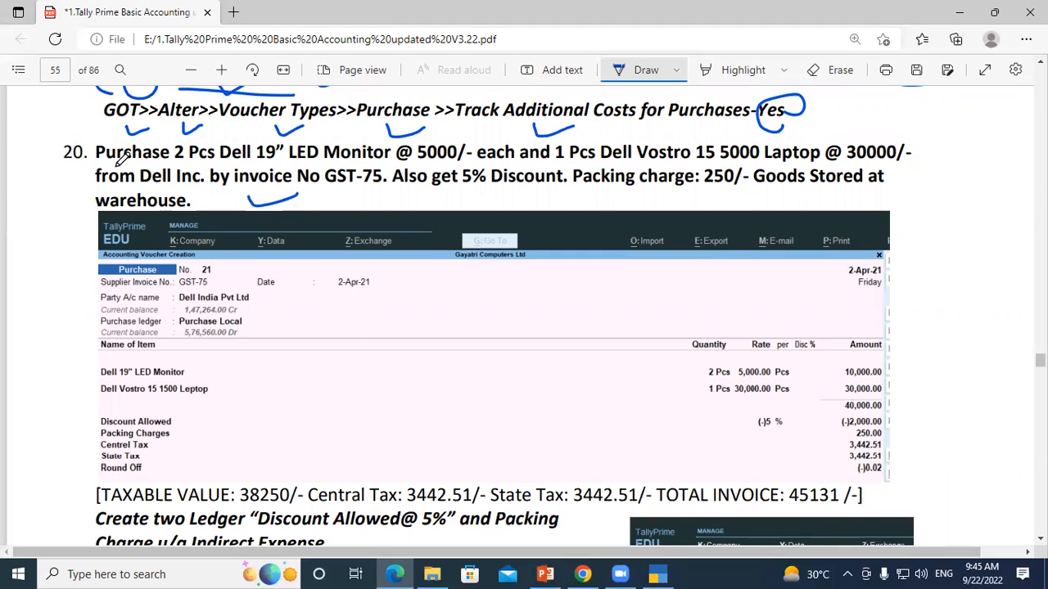
{"action": "left_click_drag", "start_coordinate": [96, 160], "coordinate": [362, 165]}
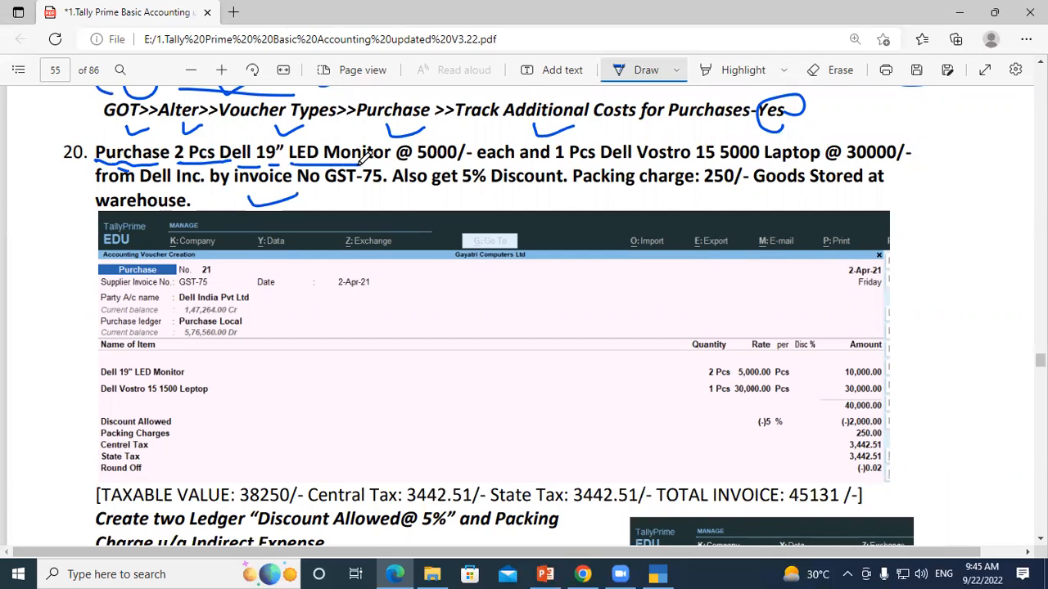
{"action": "mouse_move", "coordinate": [416, 144]}
{"action": "left_mouse_down"}
{"action": "mouse_move", "coordinate": [463, 141]}
{"action": "mouse_move", "coordinate": [455, 156]}
{"action": "left_mouse_up"}
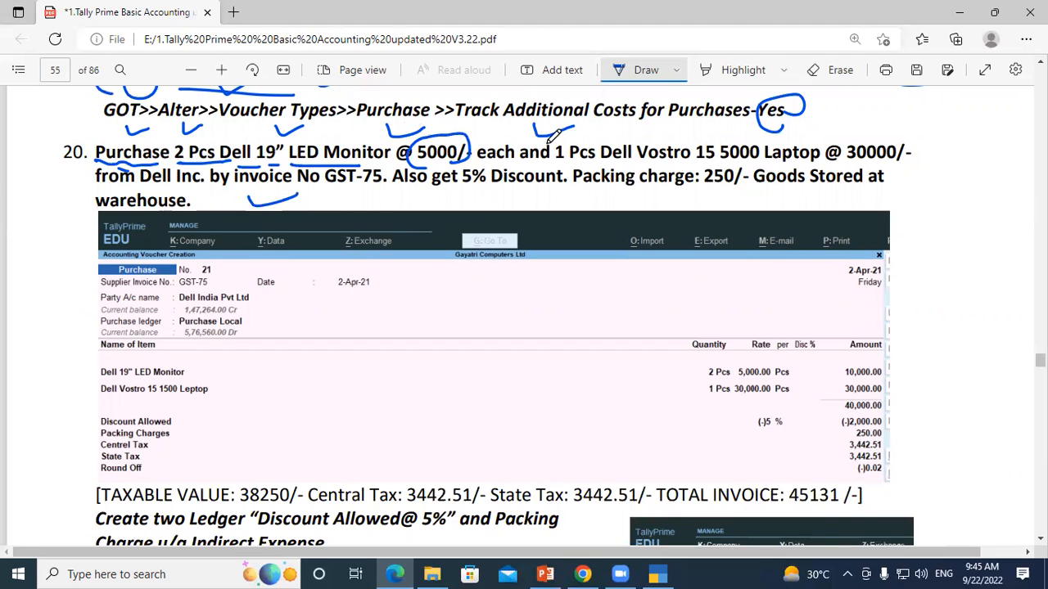
{"action": "left_click_drag", "start_coordinate": [554, 166], "coordinate": [673, 166]}
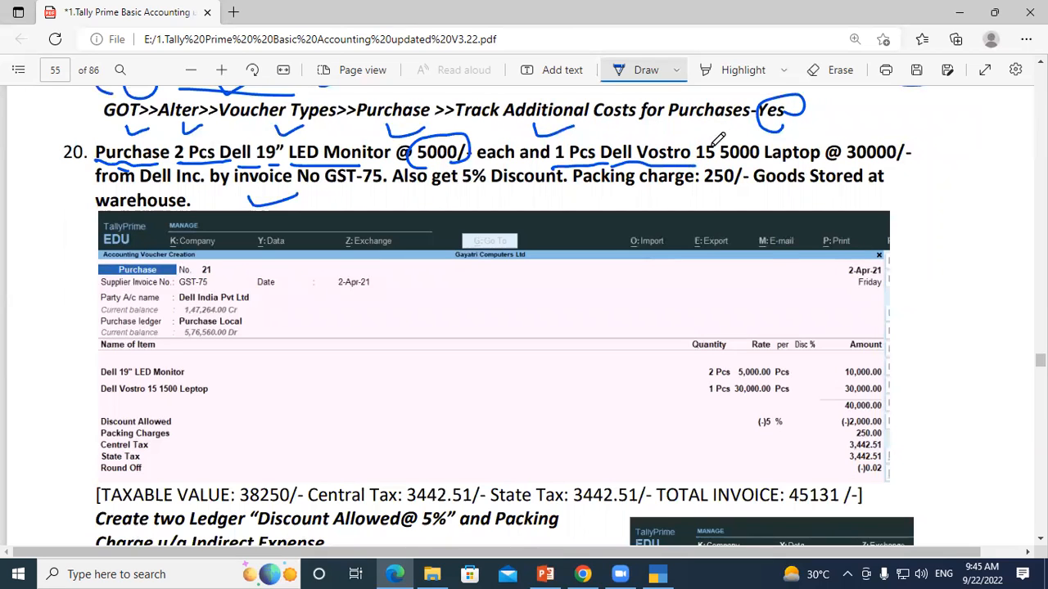
{"action": "mouse_move", "coordinate": [720, 136]}
{"action": "left_mouse_down"}
{"action": "mouse_move", "coordinate": [718, 167]}
{"action": "mouse_move", "coordinate": [708, 162]}
{"action": "mouse_move", "coordinate": [818, 165]}
{"action": "mouse_move", "coordinate": [845, 146]}
{"action": "mouse_move", "coordinate": [905, 139]}
{"action": "mouse_move", "coordinate": [848, 160]}
{"action": "left_mouse_up"}
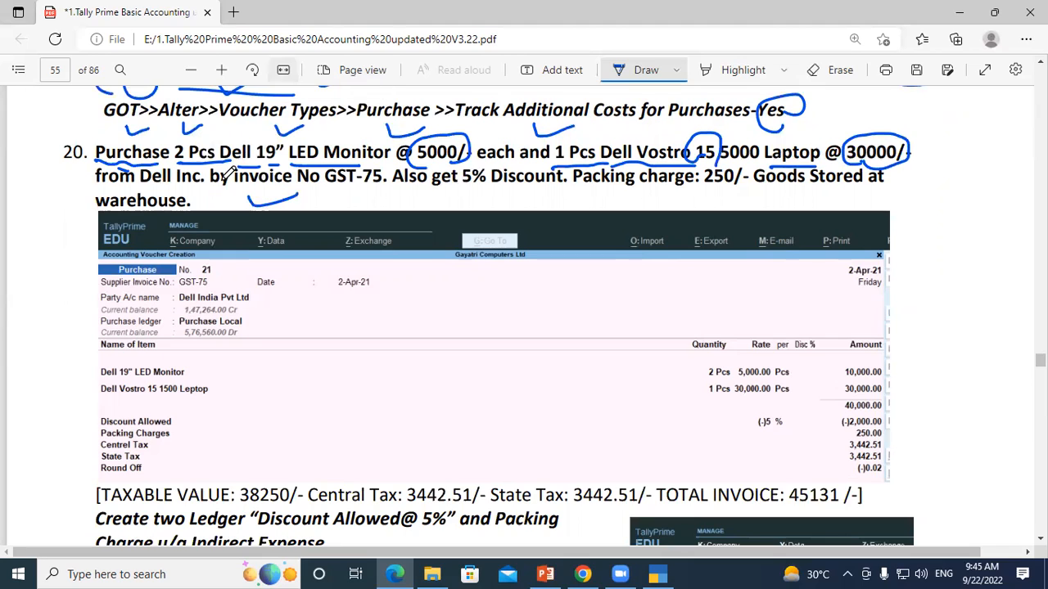
{"action": "left_click_drag", "start_coordinate": [365, 135], "coordinate": [337, 141]}
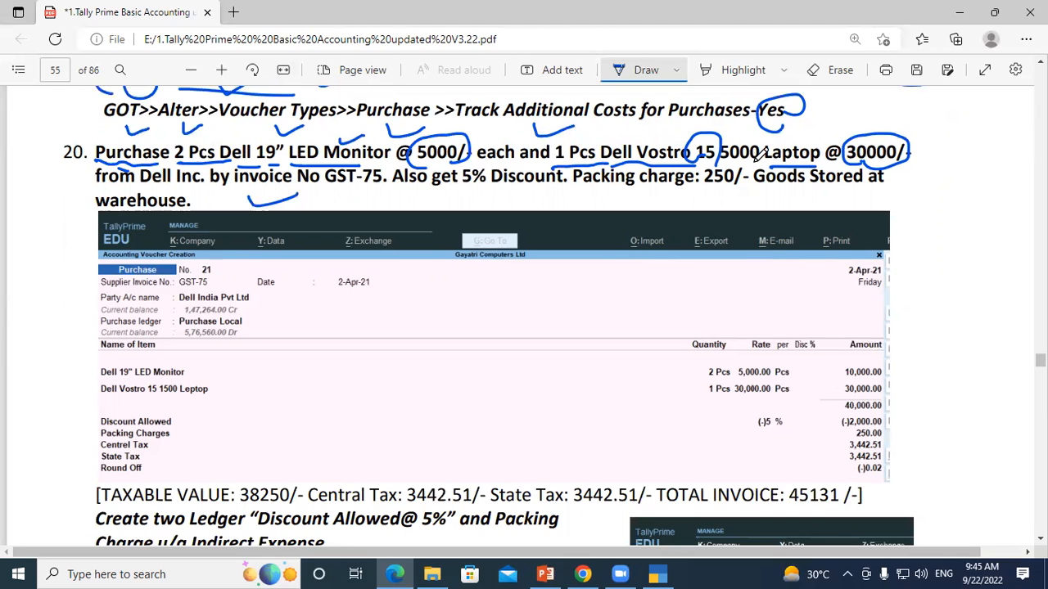
{"action": "left_click_drag", "start_coordinate": [772, 128], "coordinate": [804, 119]}
Step: Mark question 20's supplier Dell Inc., invoice number, 5% discount, packing charge of 250/- and warehouse storage in ink
{"action": "left_click_drag", "start_coordinate": [144, 190], "coordinate": [381, 187]}
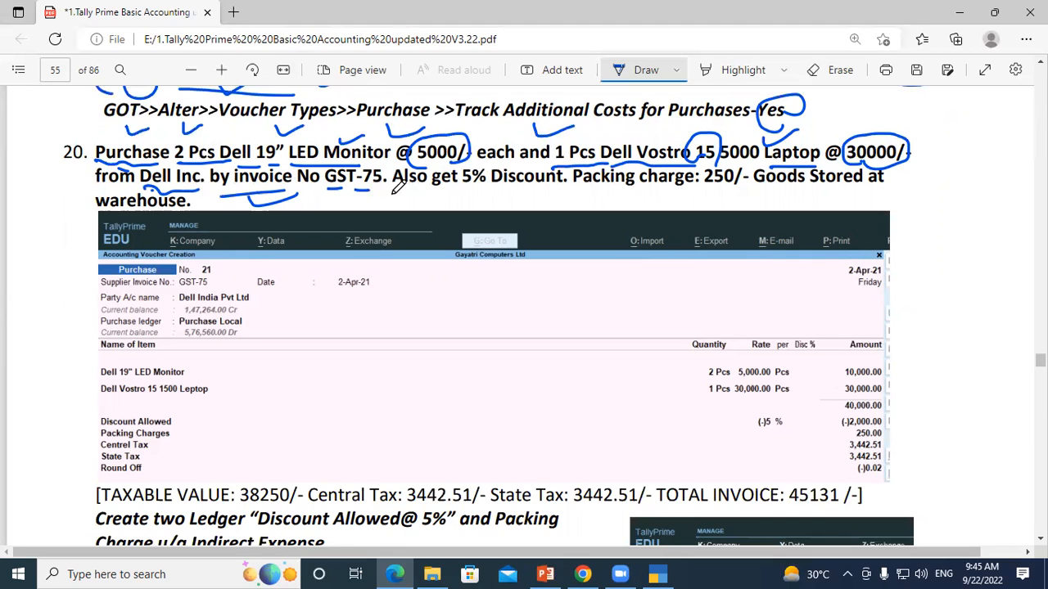
{"action": "left_click_drag", "start_coordinate": [395, 190], "coordinate": [527, 191]}
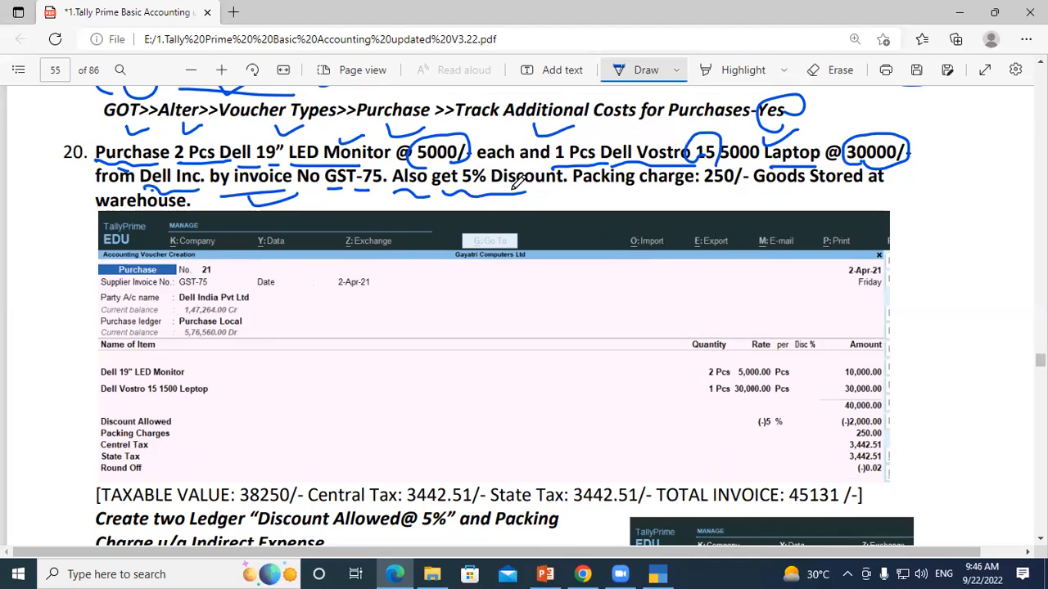
{"action": "mouse_move", "coordinate": [659, 189]}
{"action": "left_mouse_down"}
{"action": "mouse_move", "coordinate": [668, 200]}
{"action": "mouse_move", "coordinate": [726, 192]}
{"action": "left_mouse_up"}
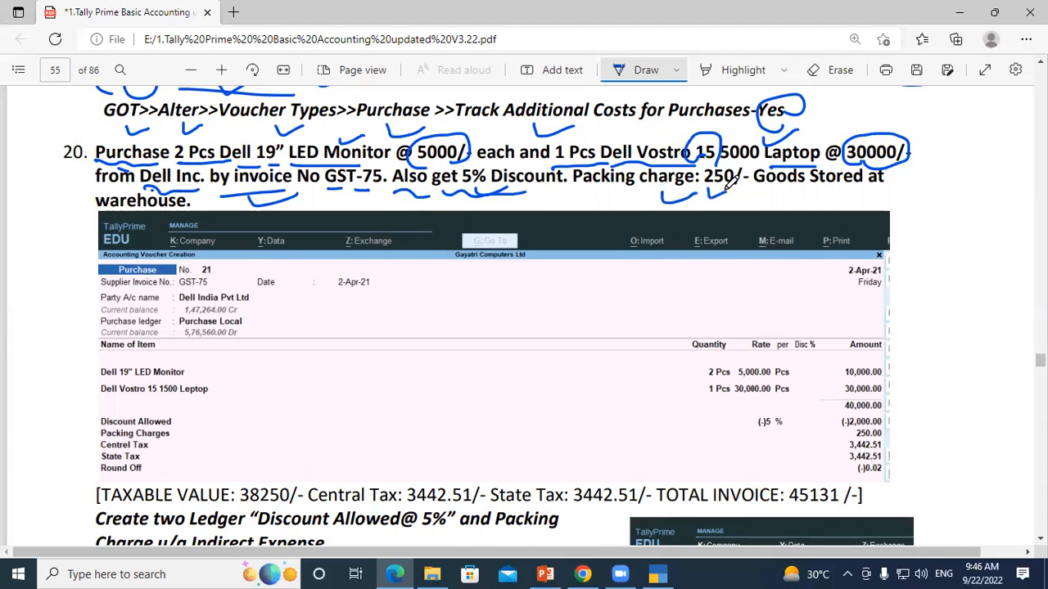
{"action": "left_click_drag", "start_coordinate": [824, 194], "coordinate": [869, 189]}
{"action": "left_click_drag", "start_coordinate": [206, 201], "coordinate": [236, 196]}
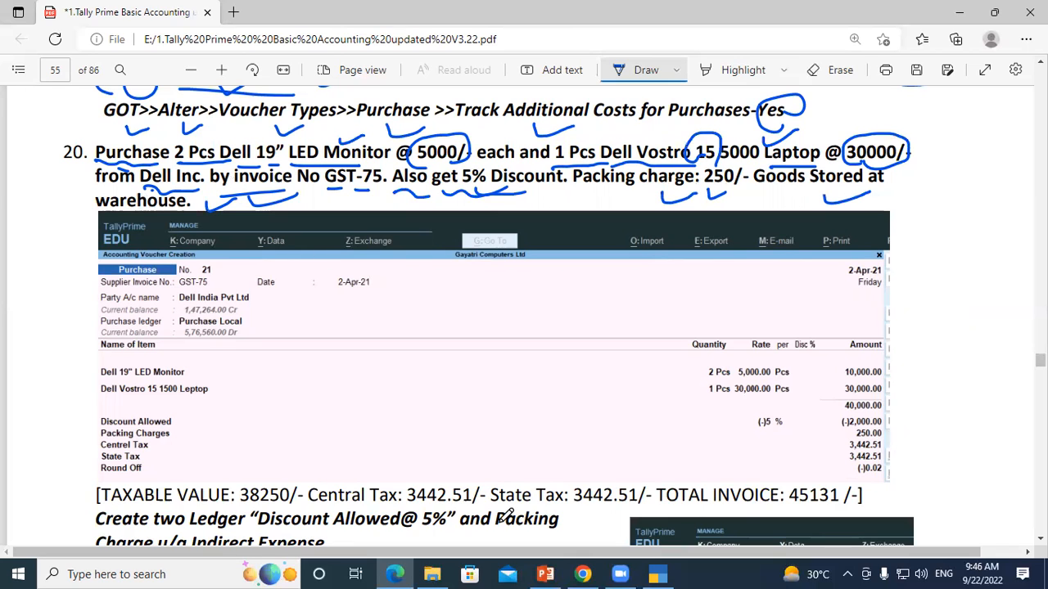
Step: Switch to TallyPrime and set the company feature for separate Actual and Billed Quantity columns in invoices to No
{"action": "left_click", "coordinate": [660, 574]}
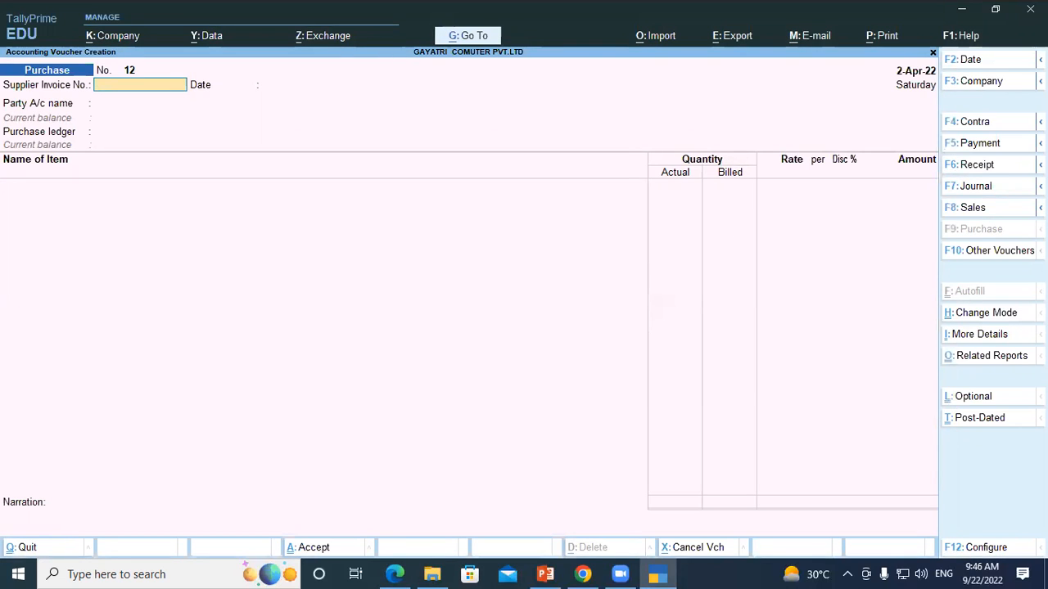
{"action": "key", "text": "F11"}
{"action": "key", "text": "Down"}
{"action": "key", "text": "Down"}
{"action": "key", "text": "Down"}
{"action": "key", "text": "Down"}
{"action": "key", "text": "Down"}
{"action": "key", "text": "Down"}
{"action": "key", "text": "Down"}
{"action": "key", "text": "Down"}
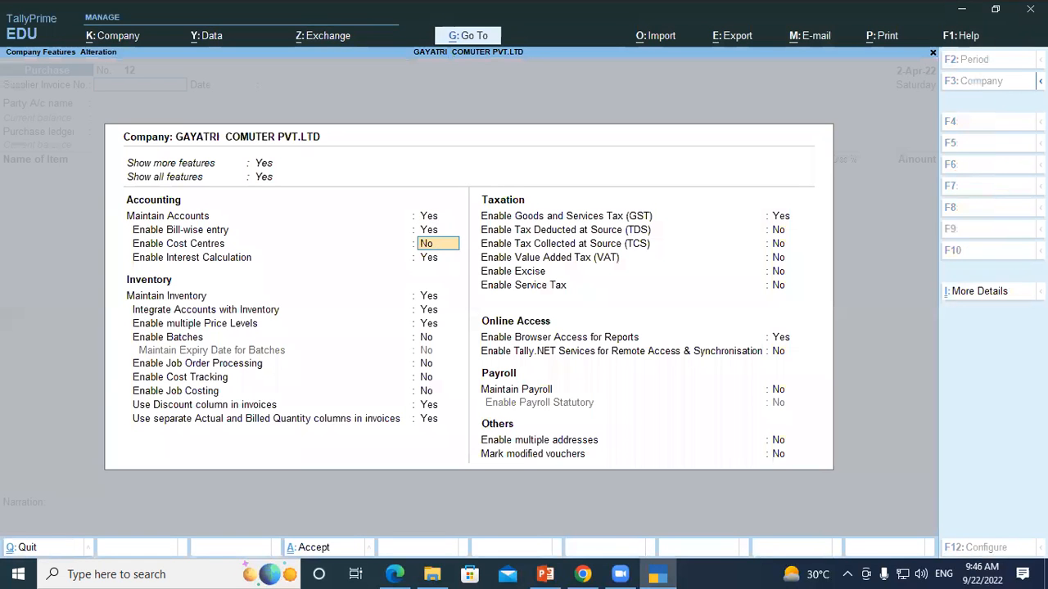
{"action": "key", "text": "Down"}
{"action": "key", "text": "Down"}
{"action": "key", "text": "Down"}
{"action": "key", "text": "Down"}
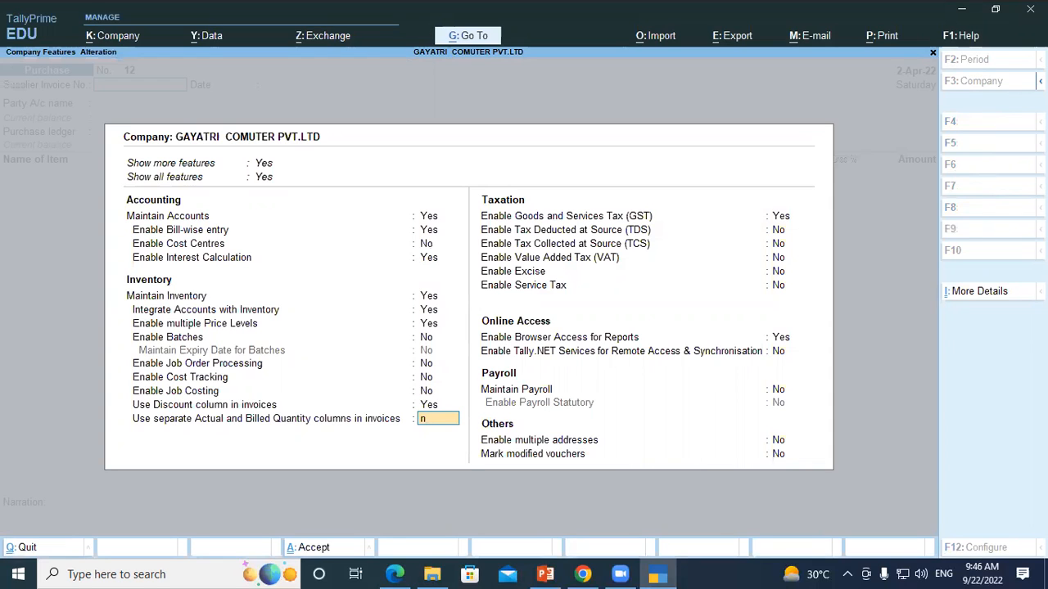
{"action": "key", "text": "Return"}
{"action": "key", "text": "ctrl"}
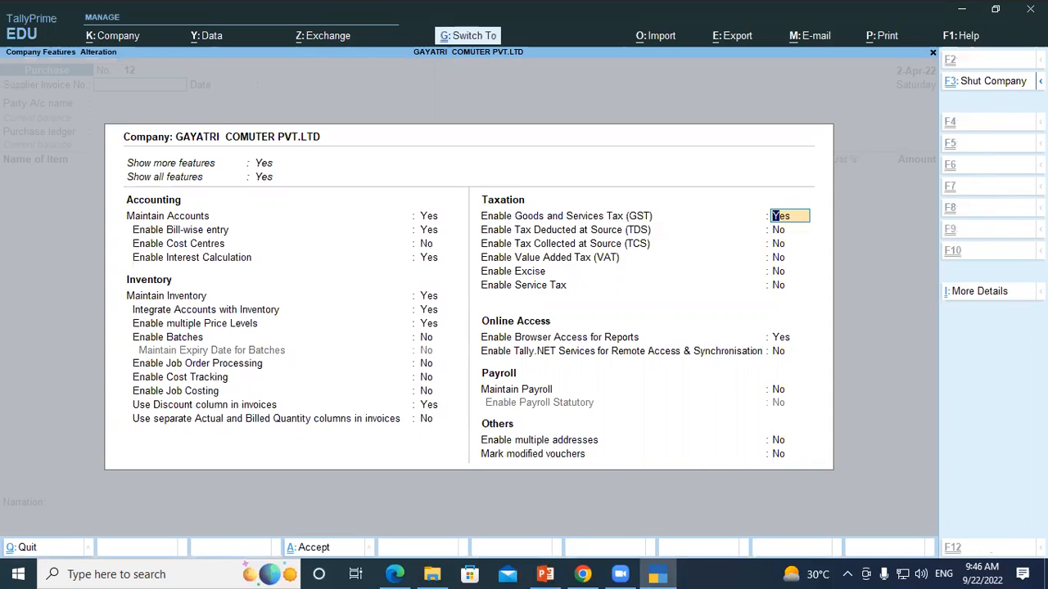
{"action": "key", "text": "ctrl+a"}
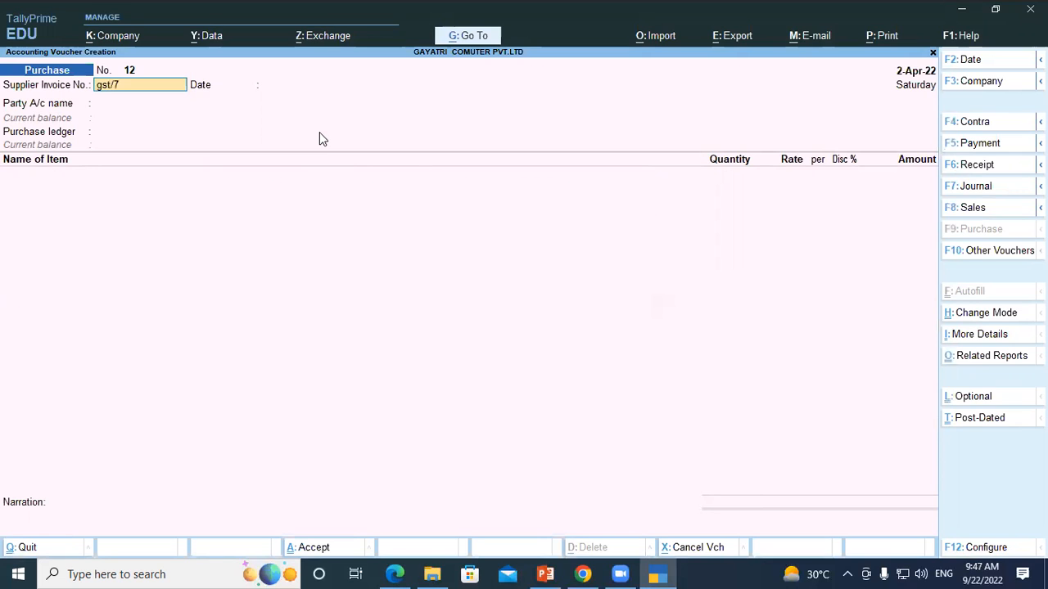
{"action": "key", "text": "Return"}
{"action": "key", "text": "Return"}
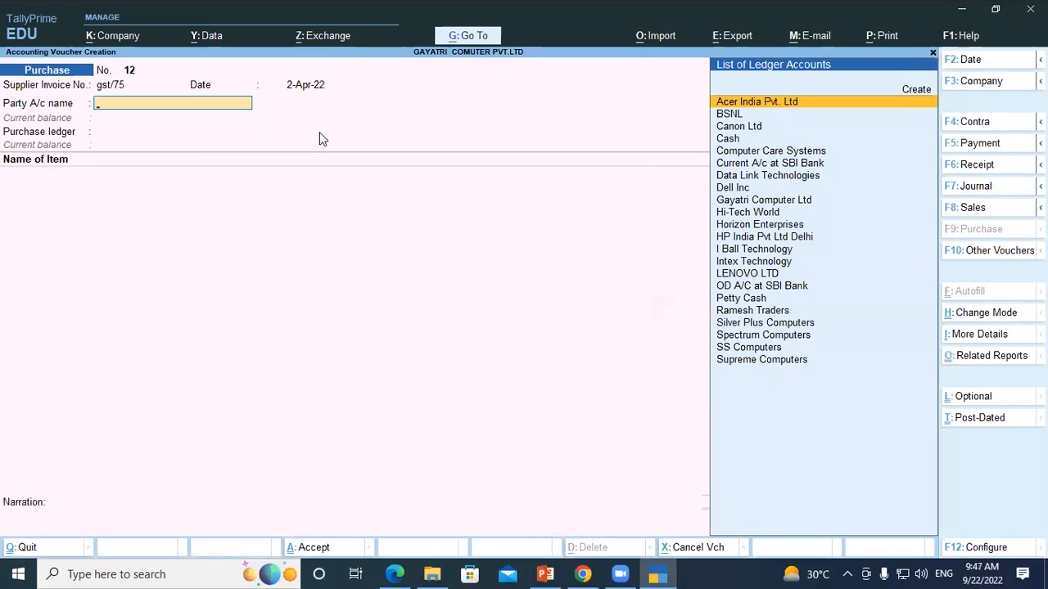
{"action": "type", "text": "Del"}
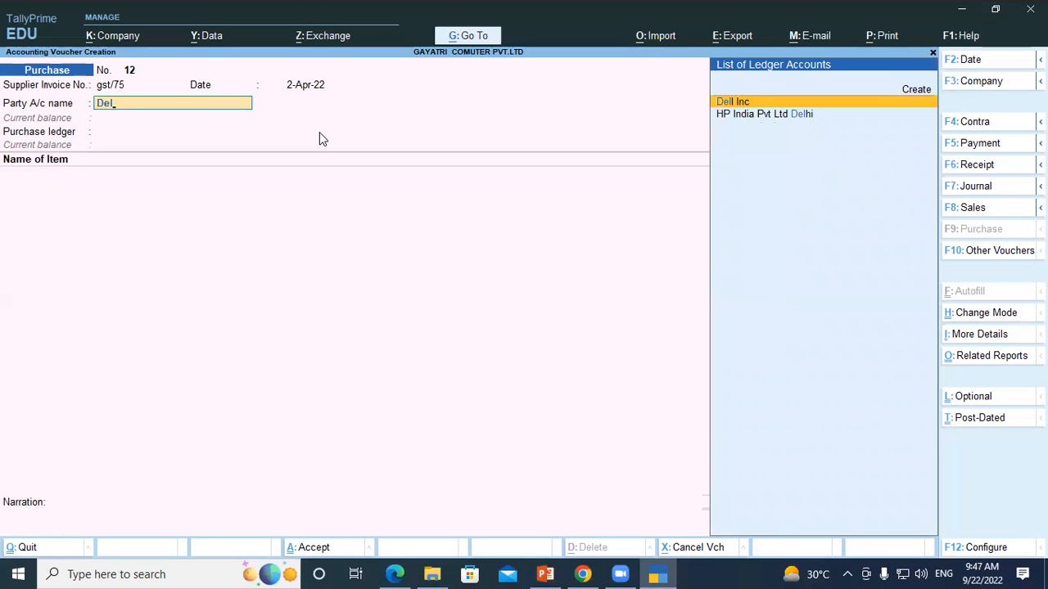
{"action": "key", "text": "BackSpace"}
{"action": "key", "text": "BackSpace"}
{"action": "key", "text": "BackSpace"}
{"action": "key", "text": "Escape"}
{"action": "key", "text": "Escape"}
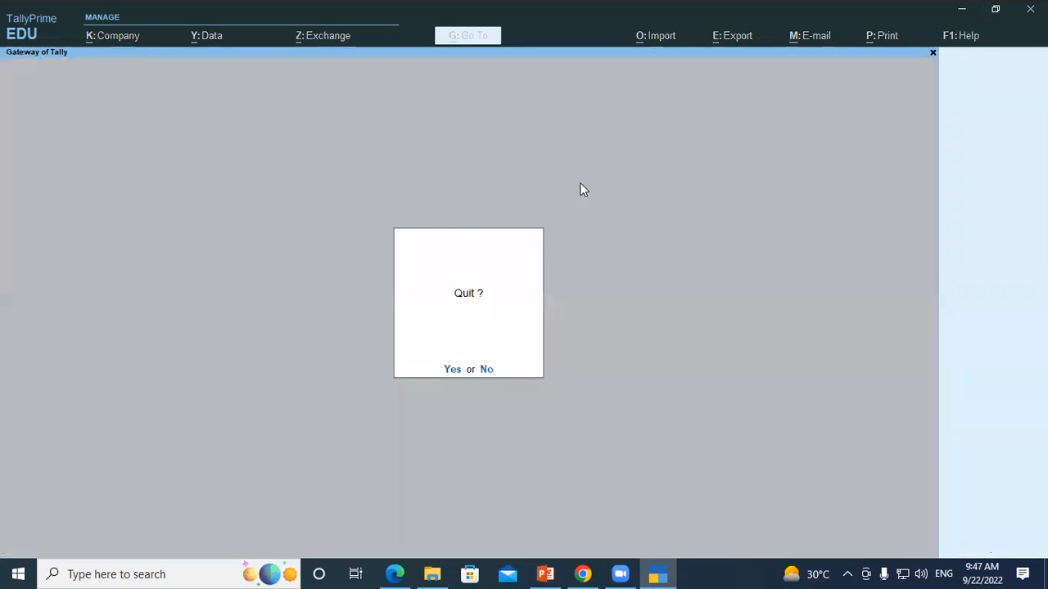
{"action": "key", "text": "Escape"}
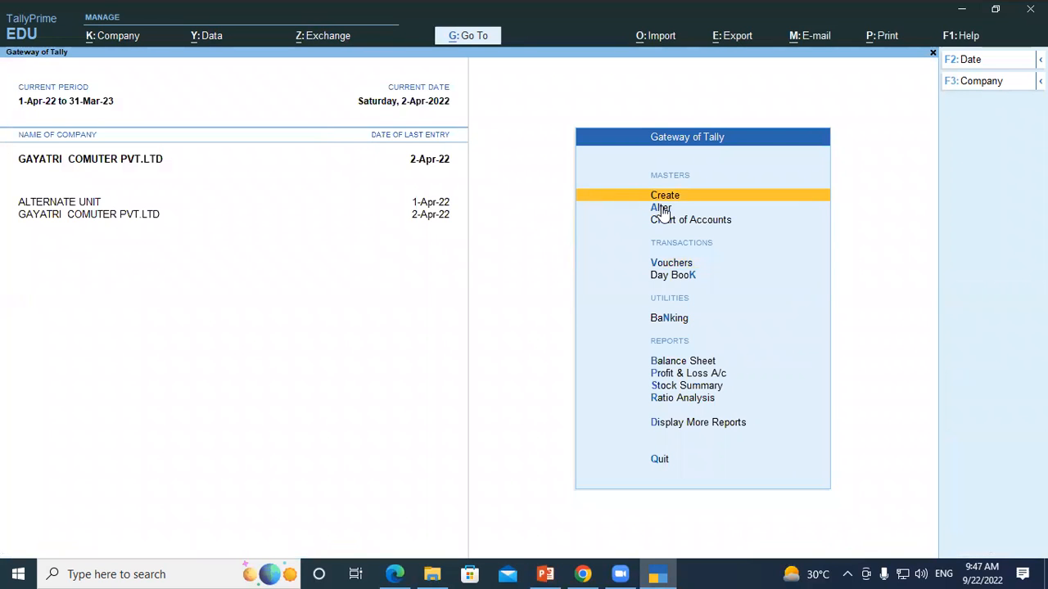
Step: Alter the Purchase voucher type so that Track Additional Costs for Purchases is set to Yes, and save it
{"action": "left_click", "coordinate": [662, 209]}
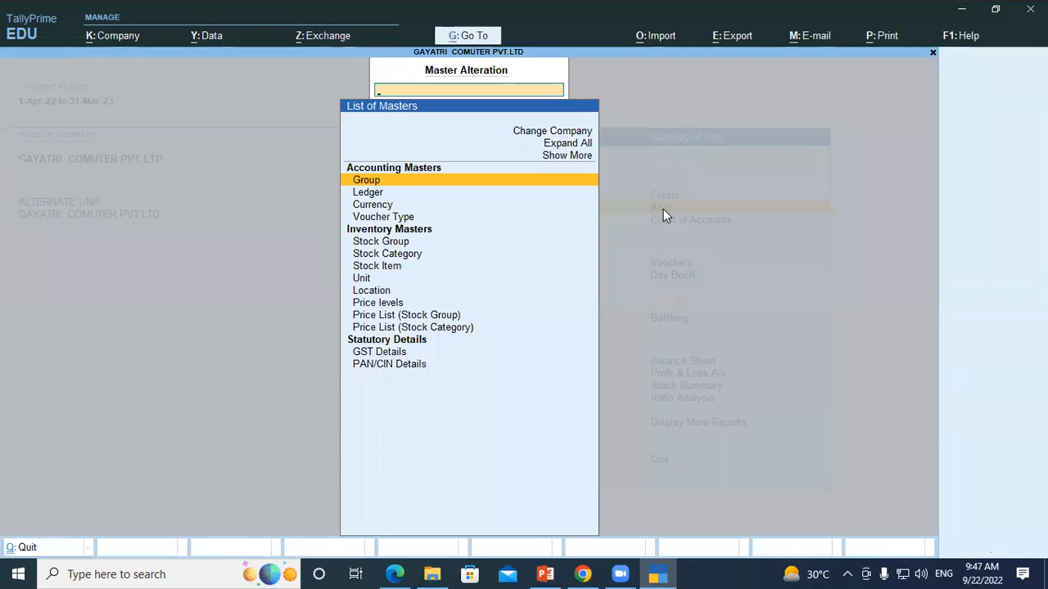
{"action": "left_click", "coordinate": [396, 224]}
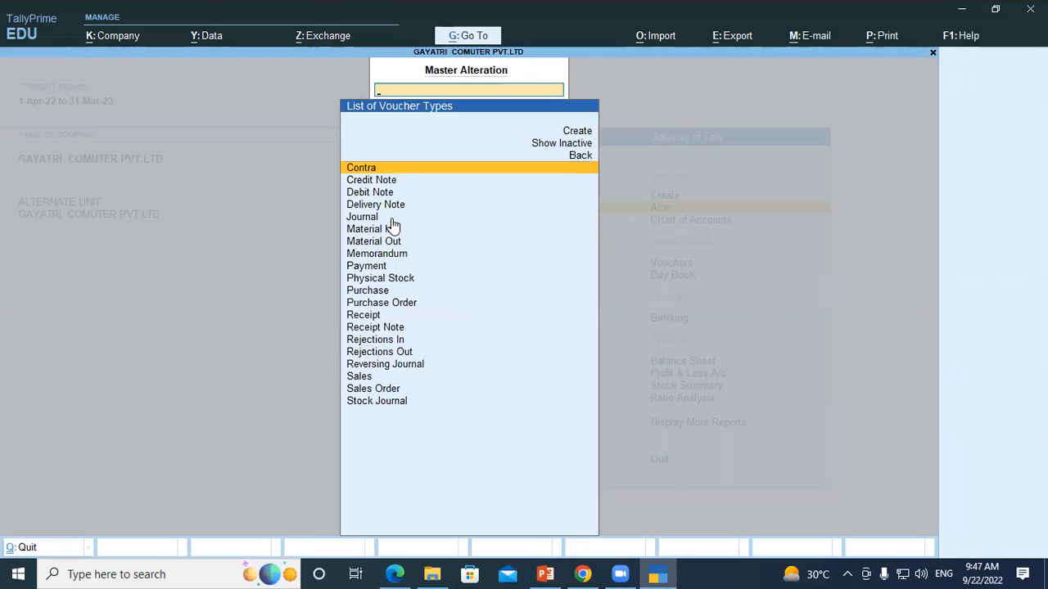
{"action": "type", "text": "Pu"}
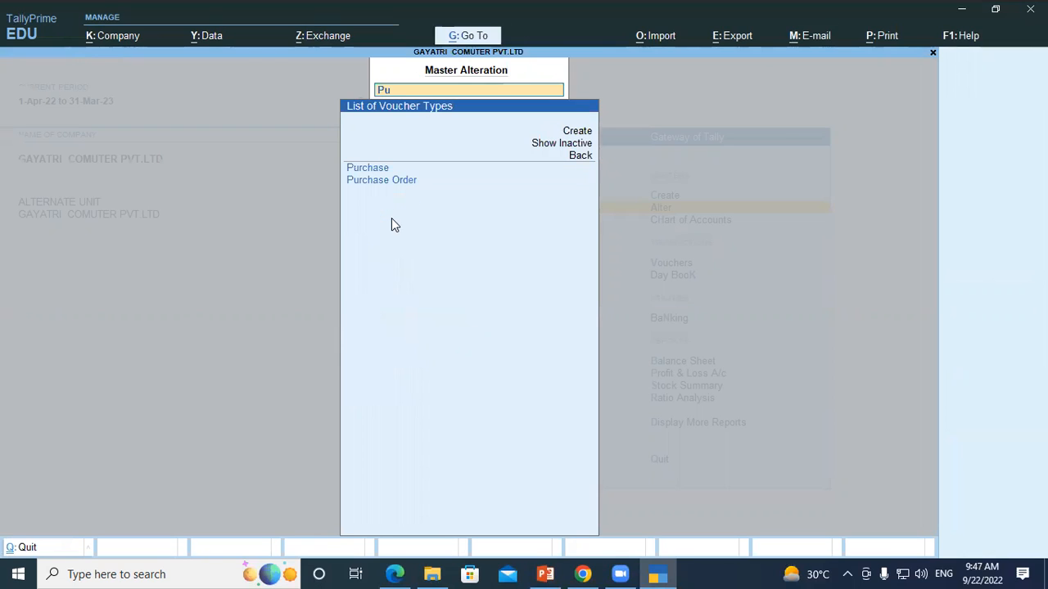
{"action": "left_click", "coordinate": [370, 169]}
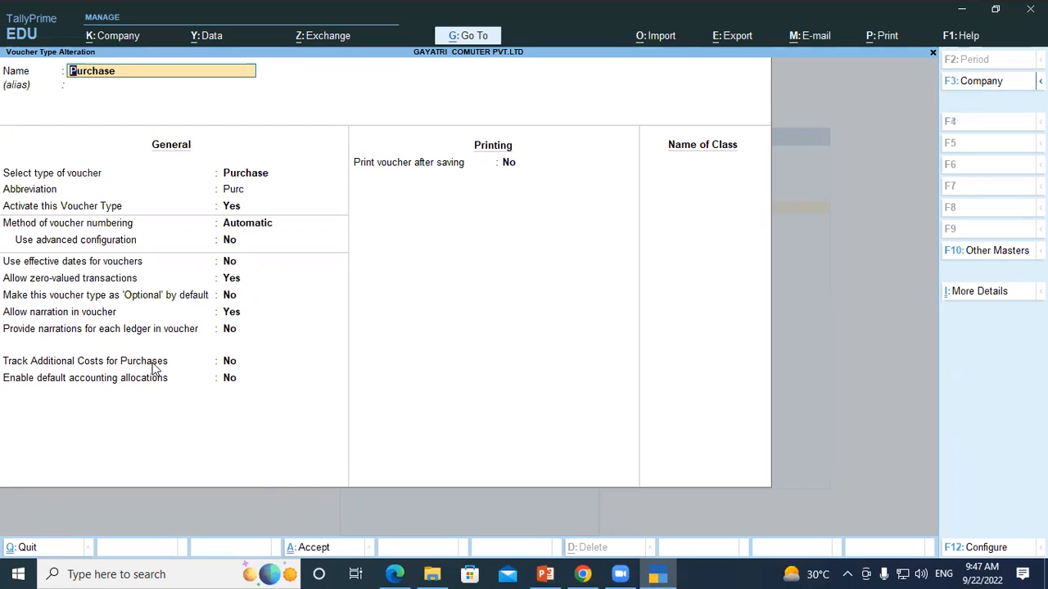
{"action": "left_click", "coordinate": [226, 365]}
{"action": "key", "text": "BackSpace"}
{"action": "type", "text": "y"}
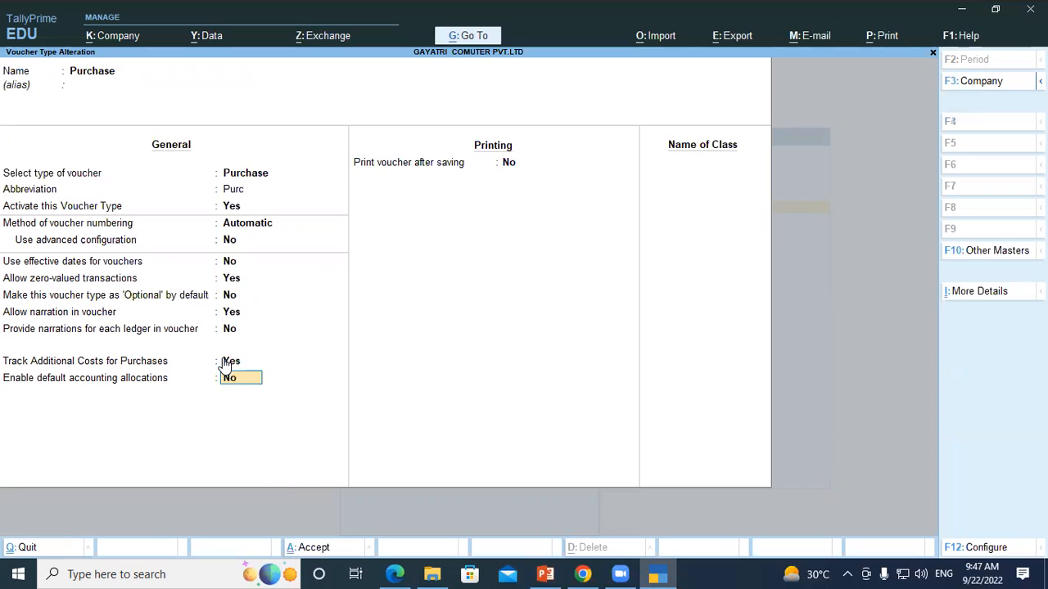
{"action": "key", "text": "Return"}
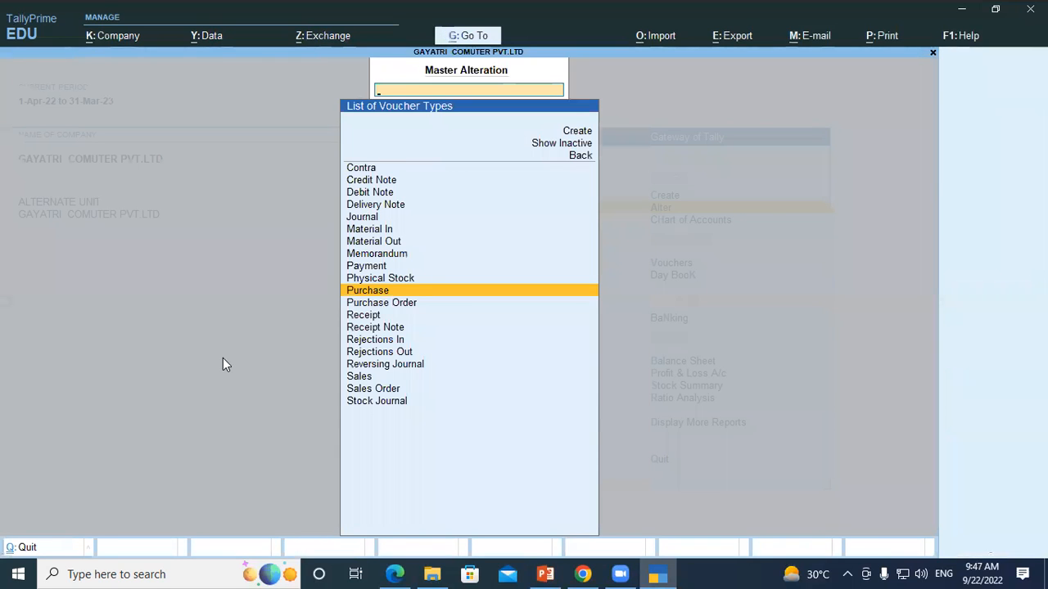
{"action": "key", "text": "Escape"}
{"action": "key", "text": "Escape"}
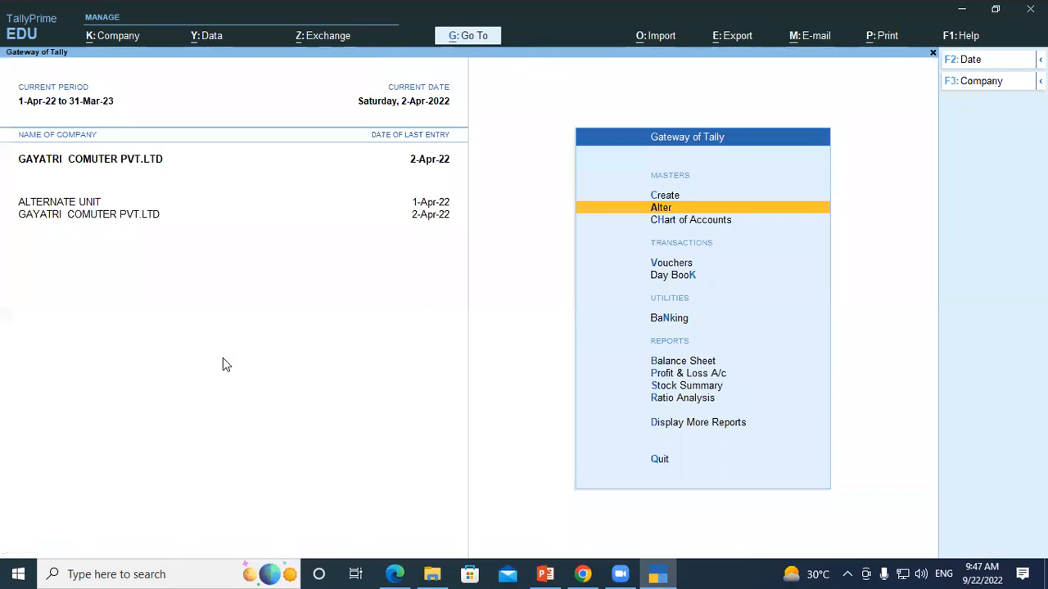
Step: Start a purchase voucher with supplier invoice number gst/75 dated 2-Apr-22
{"action": "key", "text": "Down"}
{"action": "key", "text": "Down"}
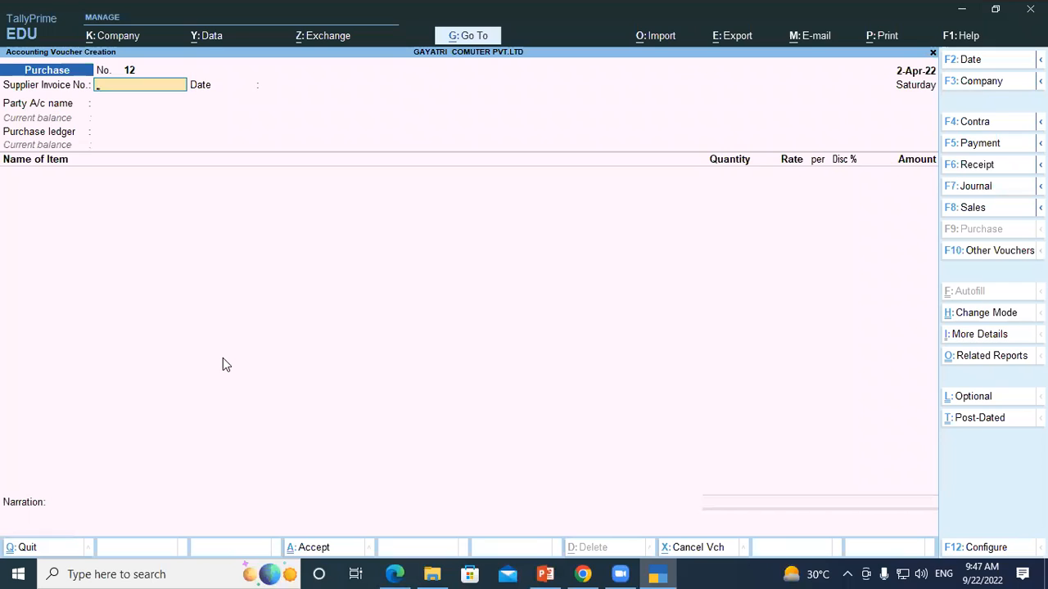
{"action": "type", "text": "gst/75"}
{"action": "key", "text": "Return"}
{"action": "key", "text": "Return"}
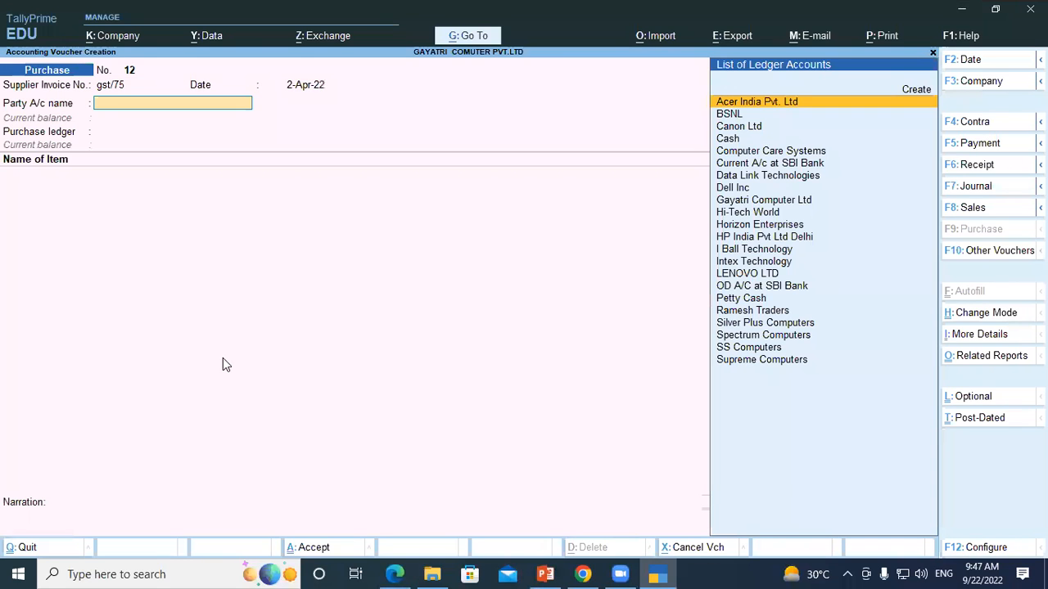
Step: Set the voucher's party account to Dell Inc and accept its receipt and party details without changes
{"action": "type", "text": "Del"}
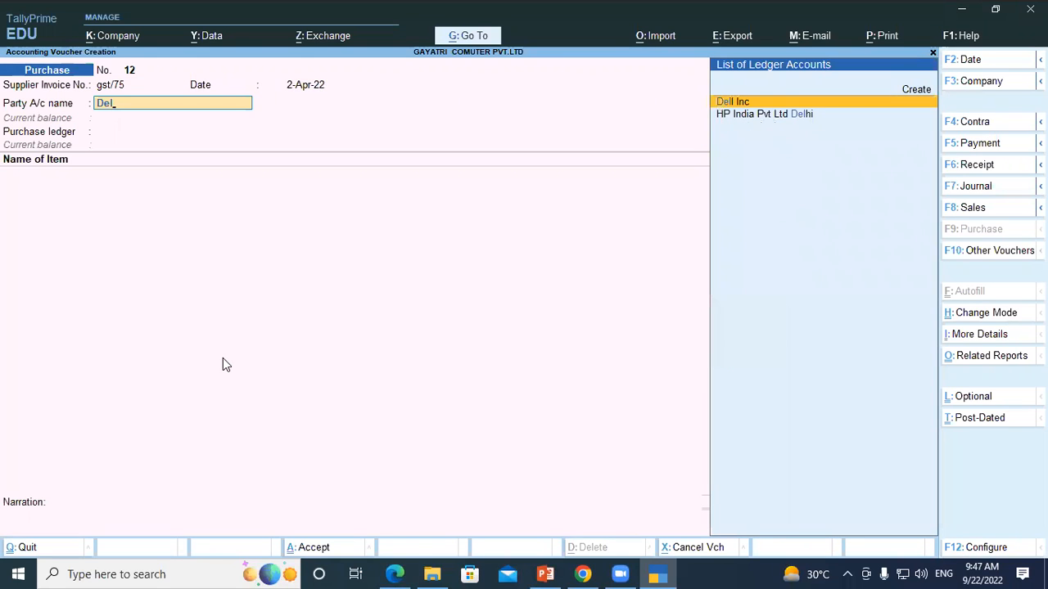
{"action": "key", "text": "Return"}
{"action": "key", "text": "Return"}
{"action": "key", "text": "Return"}
{"action": "key", "text": "Return"}
{"action": "key", "text": "Return"}
{"action": "key", "text": "Return"}
{"action": "key", "text": "Return"}
{"action": "key", "text": "Return"}
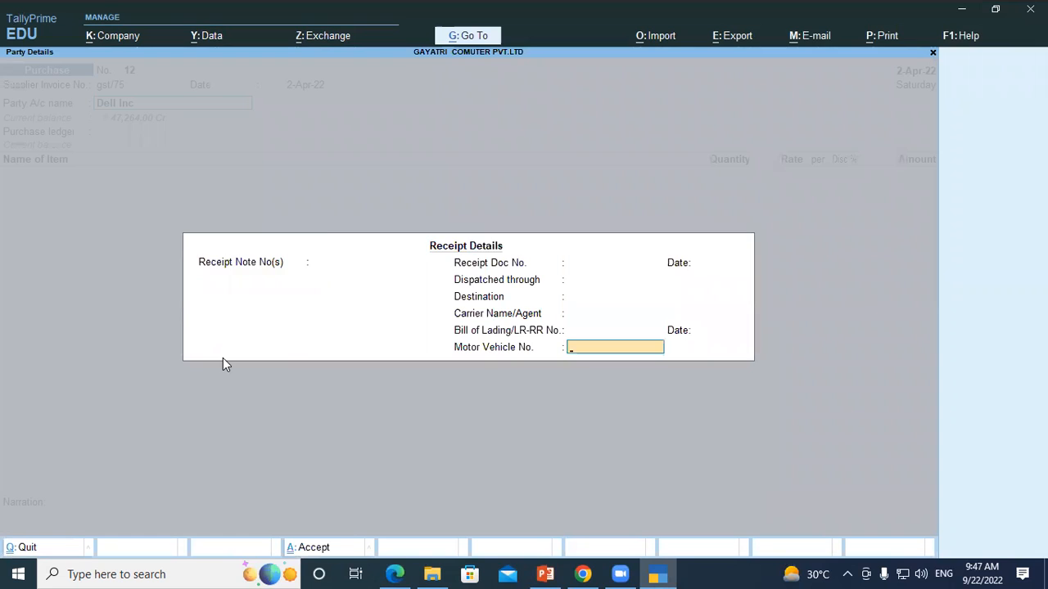
{"action": "key", "text": "Return"}
{"action": "key", "text": "Return"}
{"action": "key", "text": "Return"}
{"action": "key", "text": "Return"}
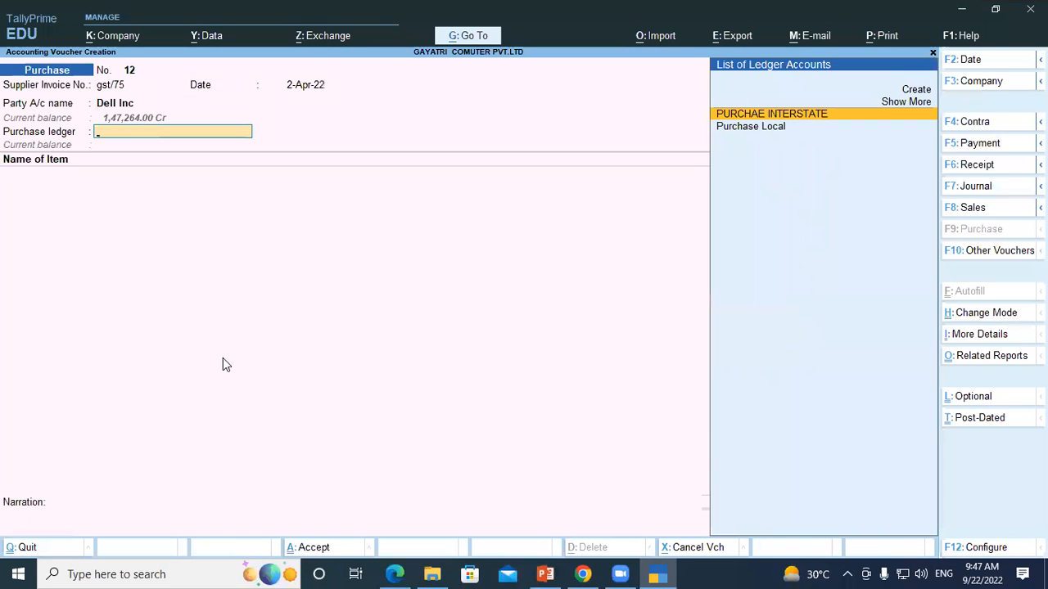
Step: Reconfirm Dell Inc's receipt and party details and choose Purchase Local as the purchase ledger
{"action": "key", "text": "Down"}
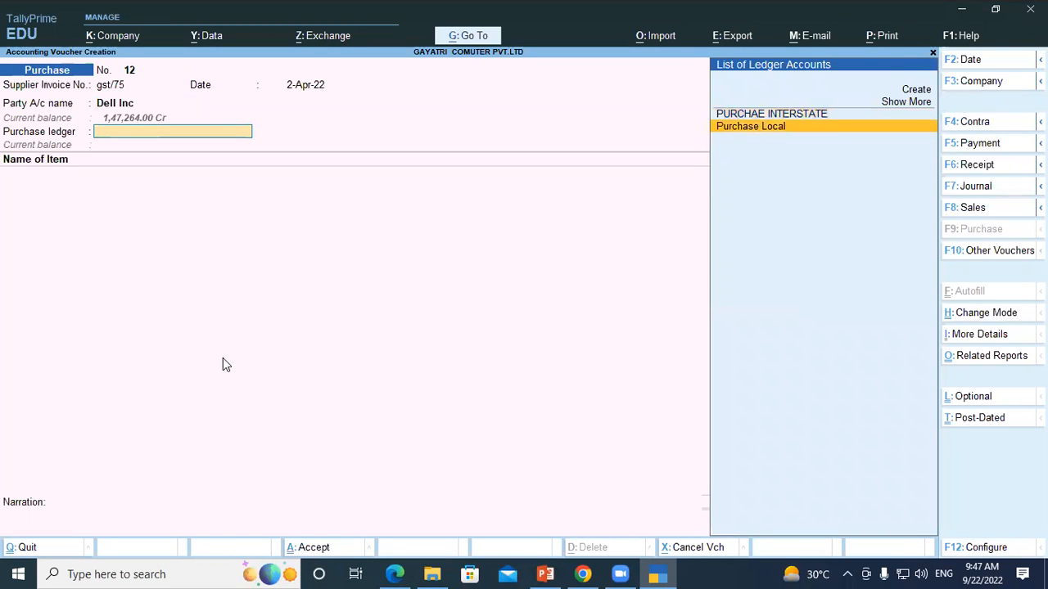
{"action": "key", "text": "BackSpace"}
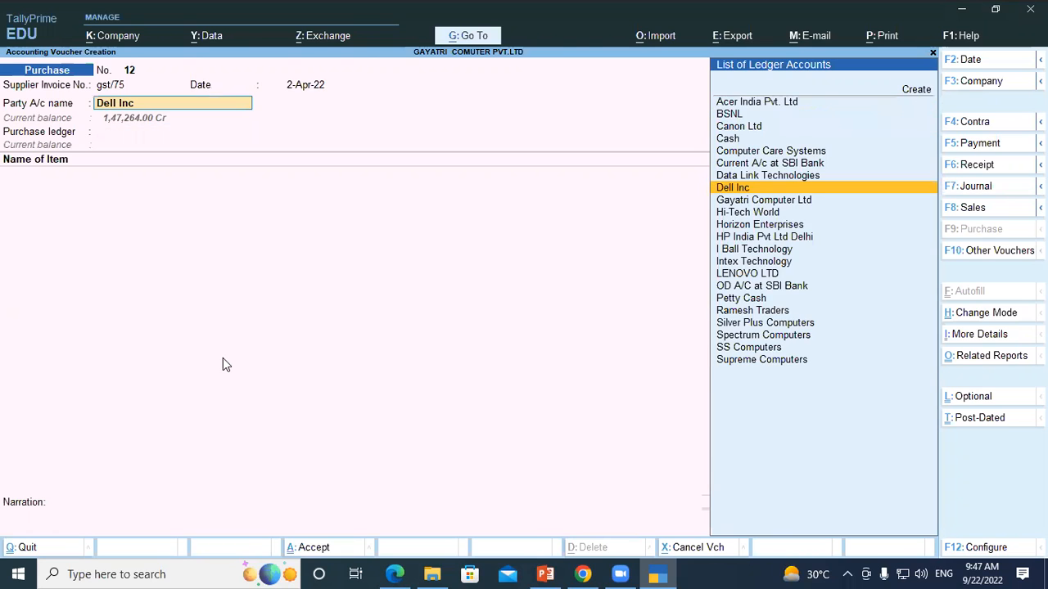
{"action": "key", "text": "Return"}
{"action": "key", "text": "Return"}
{"action": "key", "text": "Return"}
{"action": "key", "text": "Return"}
{"action": "key", "text": "Return"}
{"action": "key", "text": "Return"}
{"action": "key", "text": "Return"}
{"action": "key", "text": "Return"}
{"action": "key", "text": "Return"}
{"action": "key", "text": "Return"}
{"action": "key", "text": "Return"}
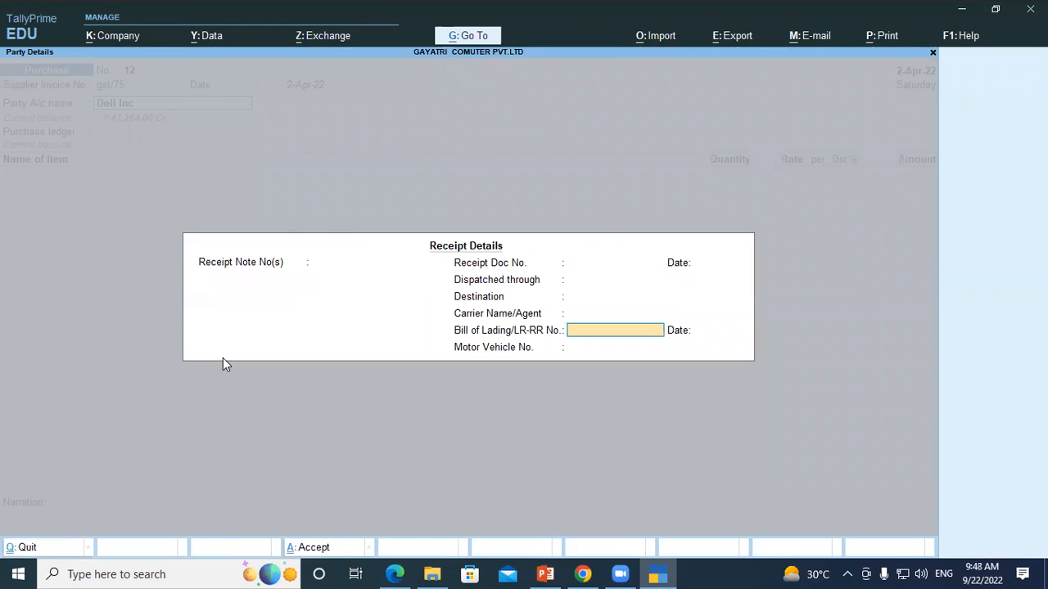
{"action": "key", "text": "Return"}
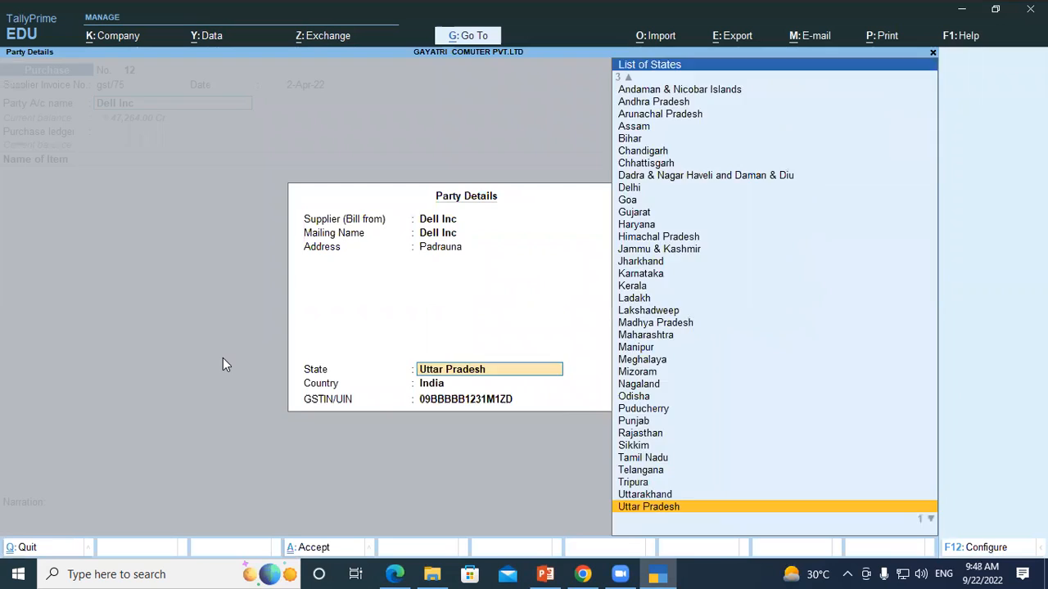
{"action": "key", "text": "Return"}
{"action": "key", "text": "Return"}
{"action": "key", "text": "Return"}
{"action": "key", "text": "Down"}
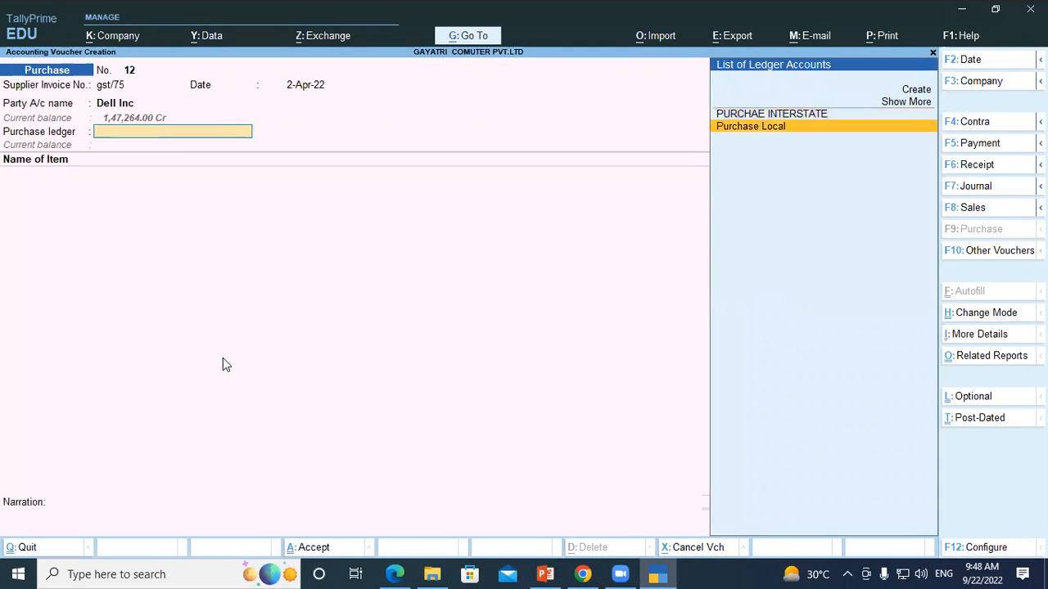
{"action": "key", "text": "Return"}
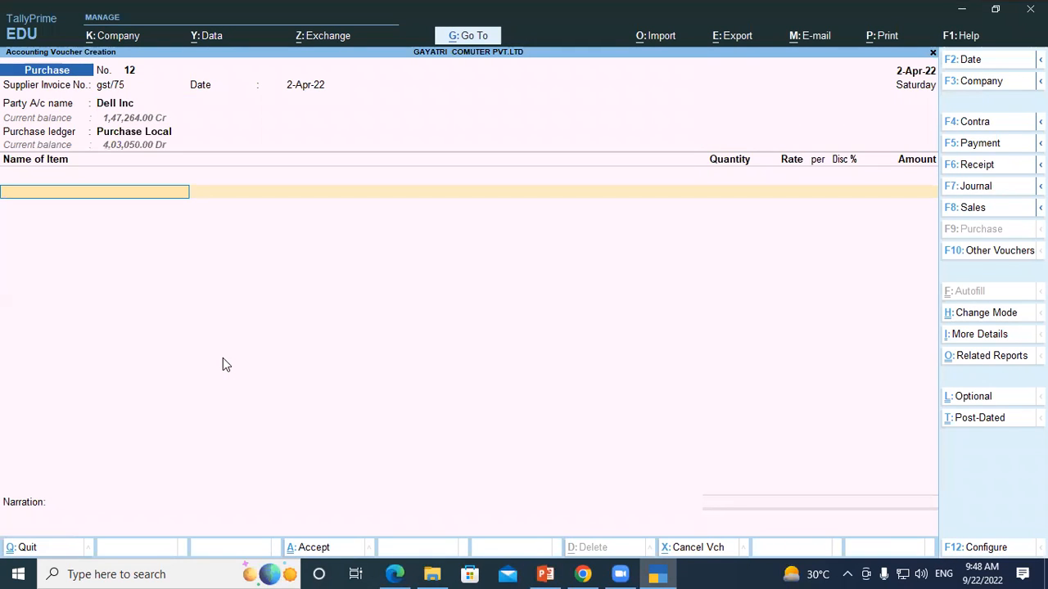
Step: Check question 20 in the PDF and add the stock item Dell 19” LED Monitor to the voucher without a description
{"action": "key", "text": "alt+Tab"}
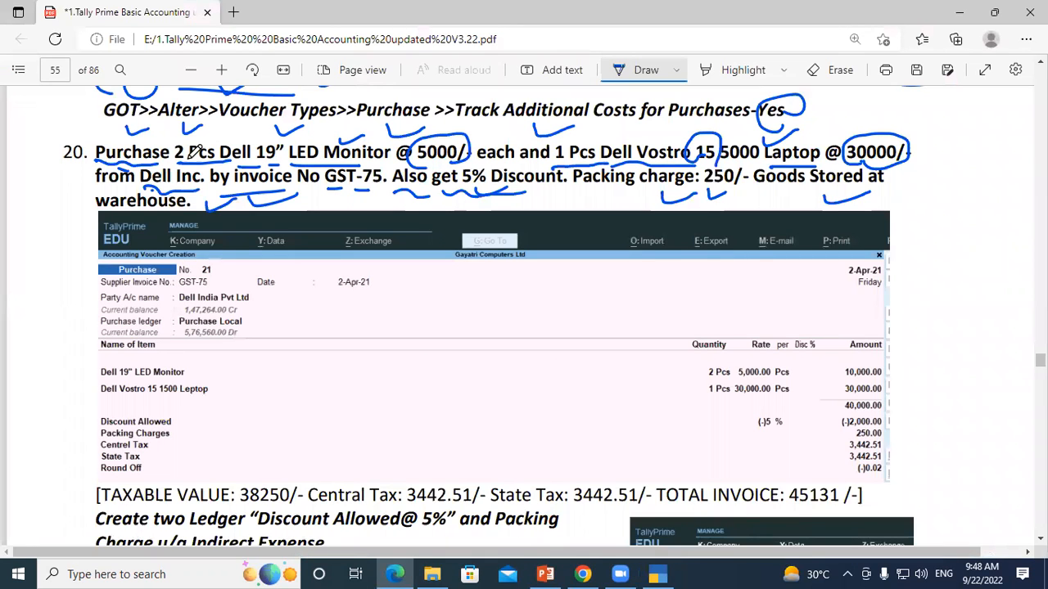
{"action": "key", "text": "alt+Tab"}
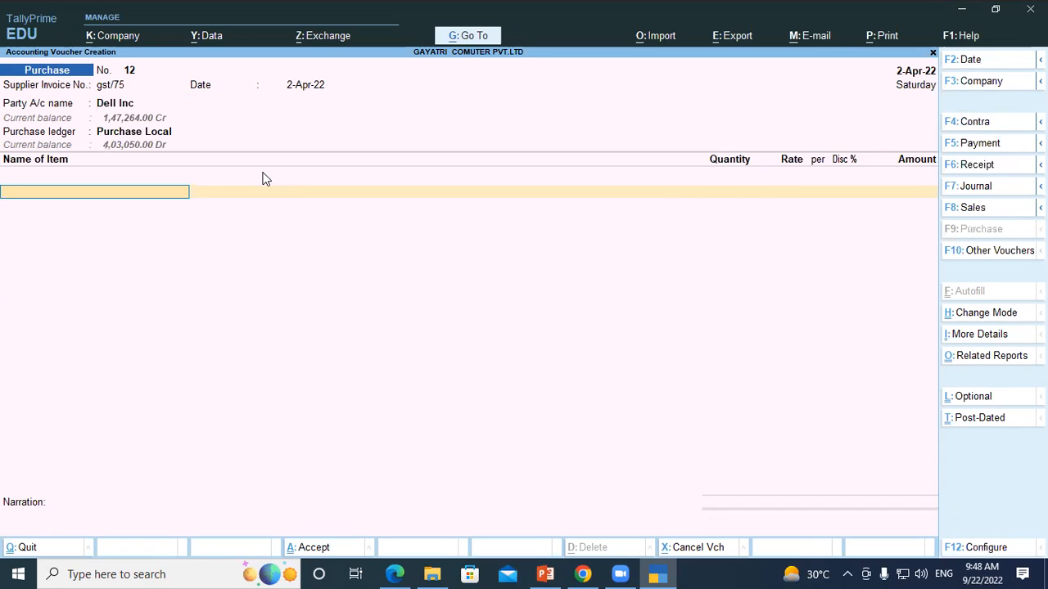
{"action": "type", "text": "Del"}
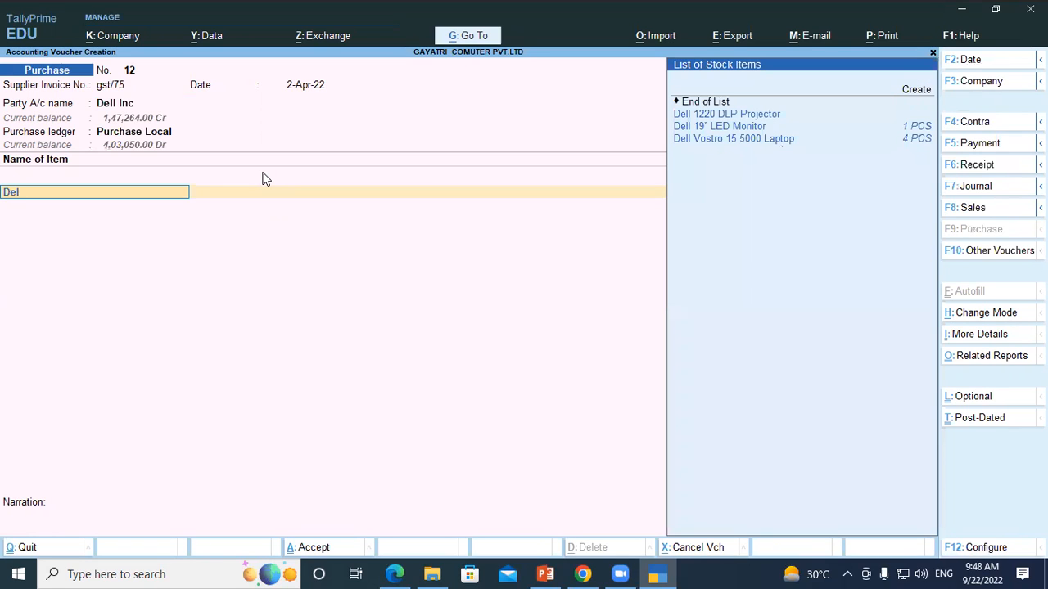
{"action": "key", "text": "Down"}
{"action": "key", "text": "Return"}
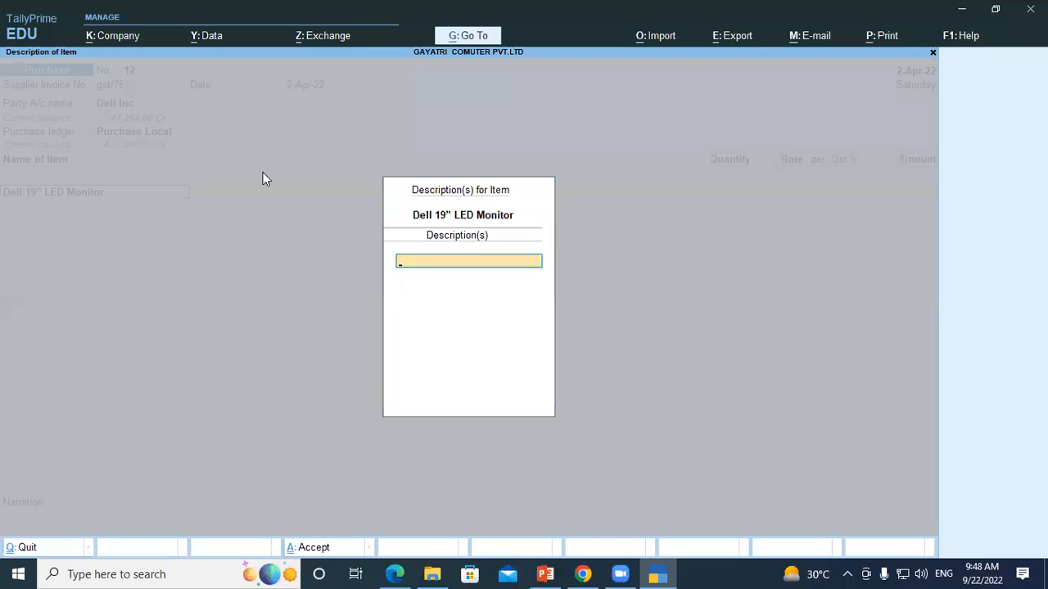
{"action": "key", "text": "Return"}
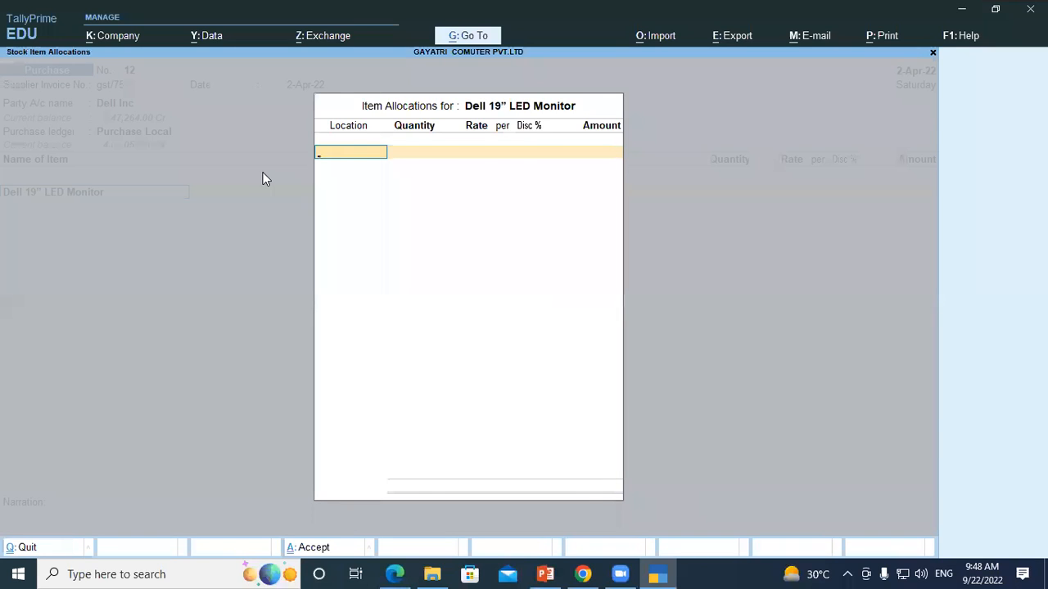
Step: Check question 20 in the PDF and allocate 2 PCS of the Dell 19” LED Monitor to Warehouse at a rate of 5000
{"action": "key", "text": "alt+Tab"}
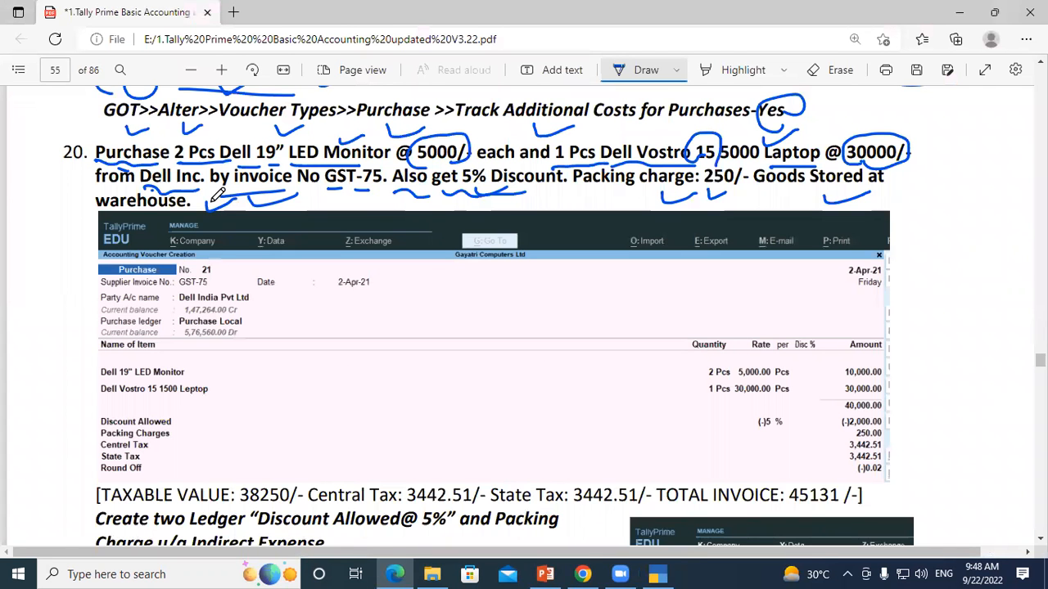
{"action": "key", "text": "alt+Tab"}
{"action": "type", "text": "W"}
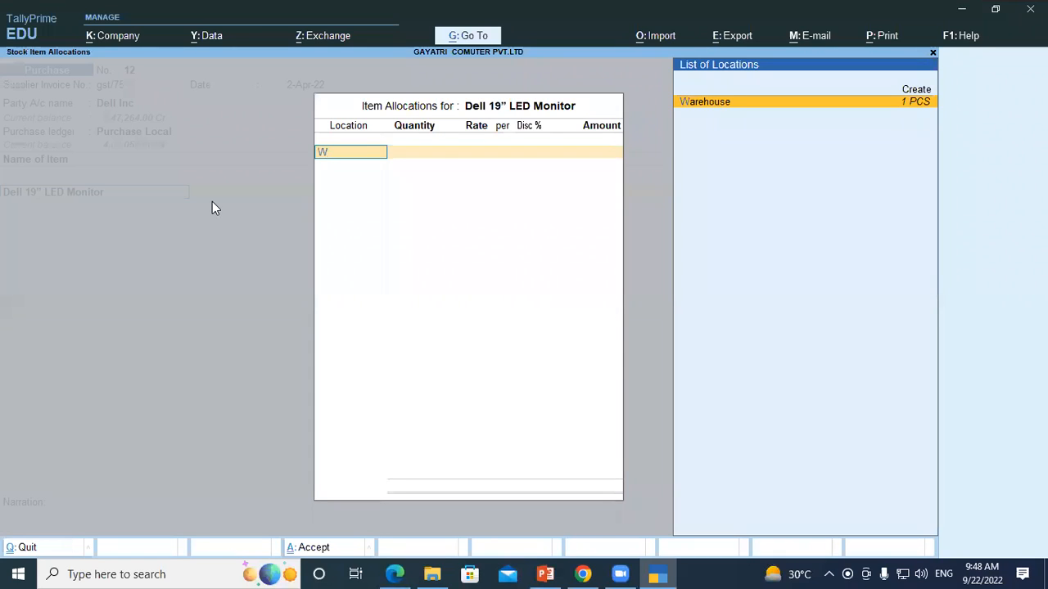
{"action": "key", "text": "Return"}
{"action": "type", "text": "2"}
{"action": "key", "text": "Return"}
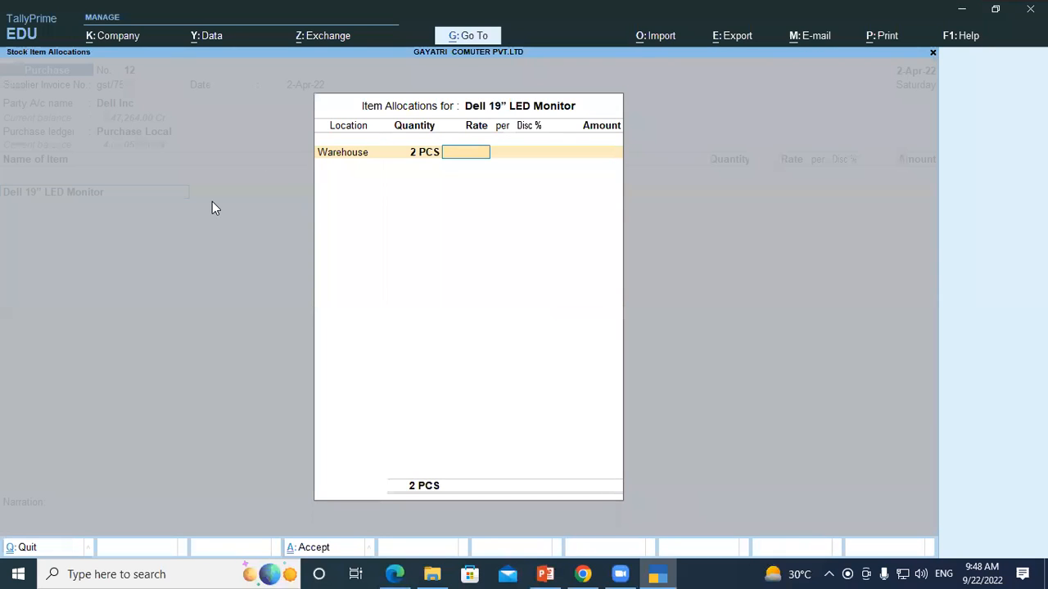
{"action": "type", "text": "5000"}
{"action": "key", "text": "Return"}
{"action": "key", "text": "Return"}
{"action": "key", "text": "Return"}
{"action": "key", "text": "Return"}
{"action": "key", "text": "Return"}
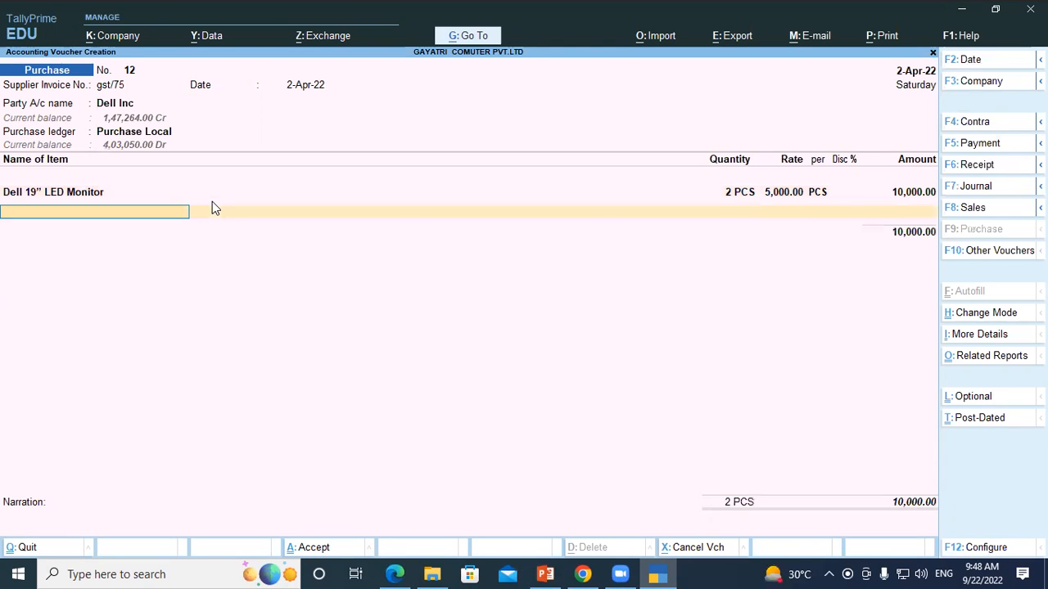
Step: Check the second item in question 20 and add Dell Vostro 15 5000 Laptop to the voucher, keeping its existing description
{"action": "key", "text": "alt+Tab"}
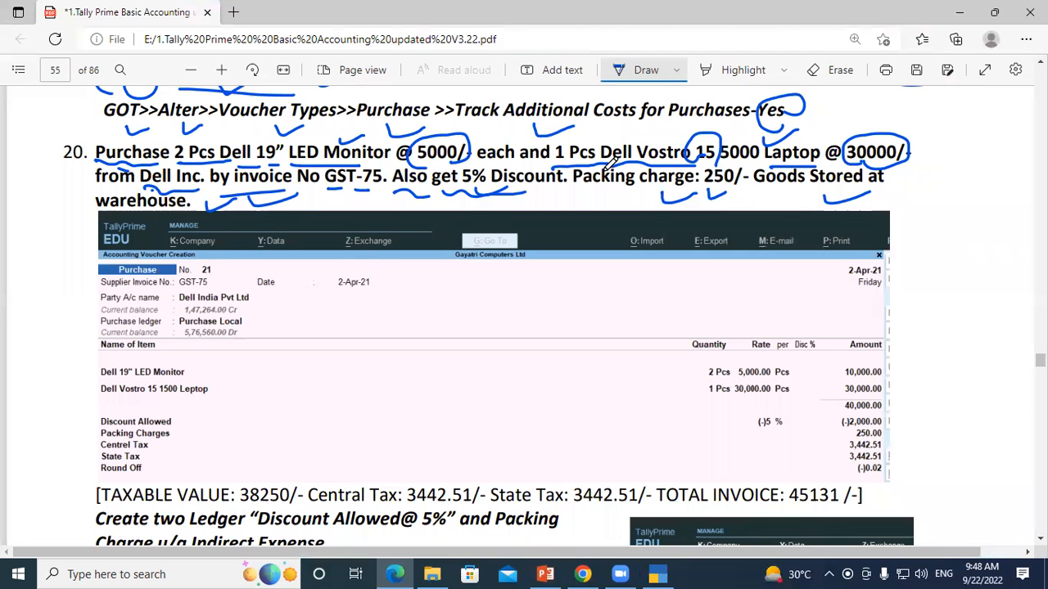
{"action": "key", "text": "alt+Tab"}
{"action": "type", "text": "De"}
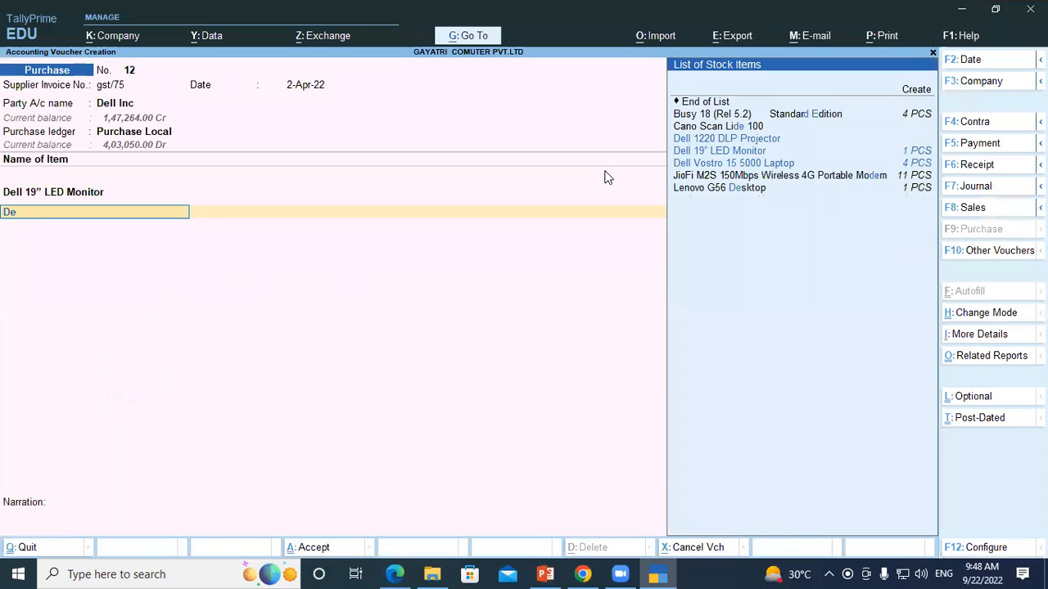
{"action": "type", "text": "l"}
{"action": "key", "text": "Down"}
{"action": "key", "text": "Down"}
{"action": "key", "text": "Down"}
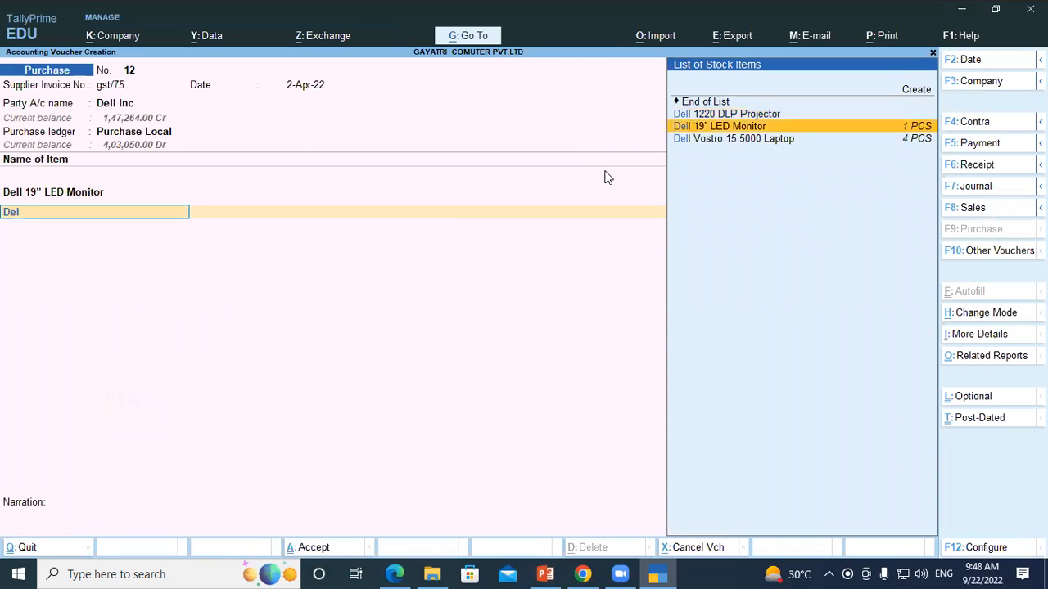
{"action": "key", "text": "Return"}
{"action": "key", "text": "Return"}
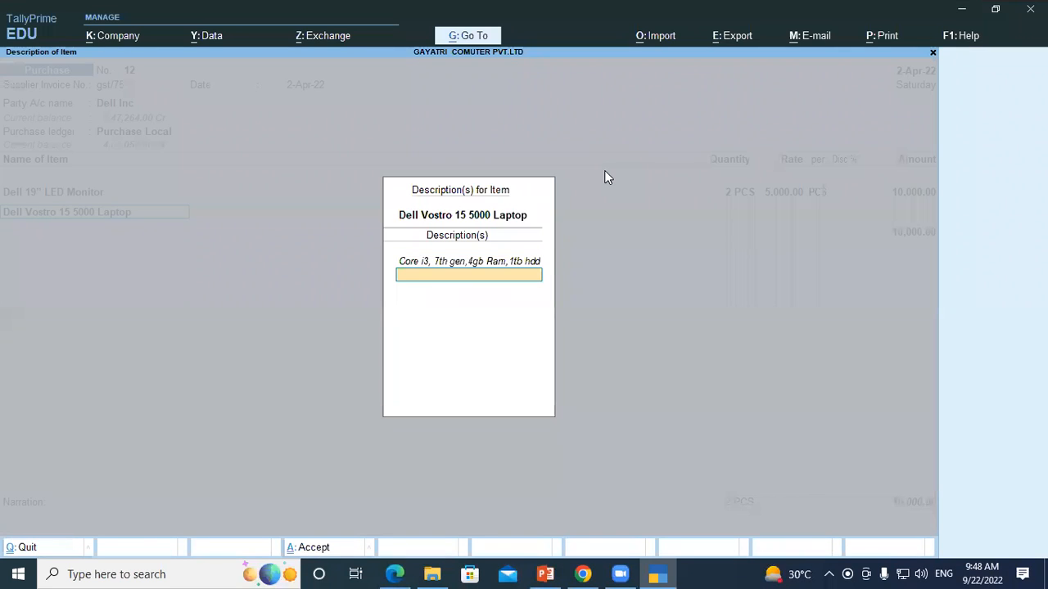
{"action": "key", "text": "Return"}
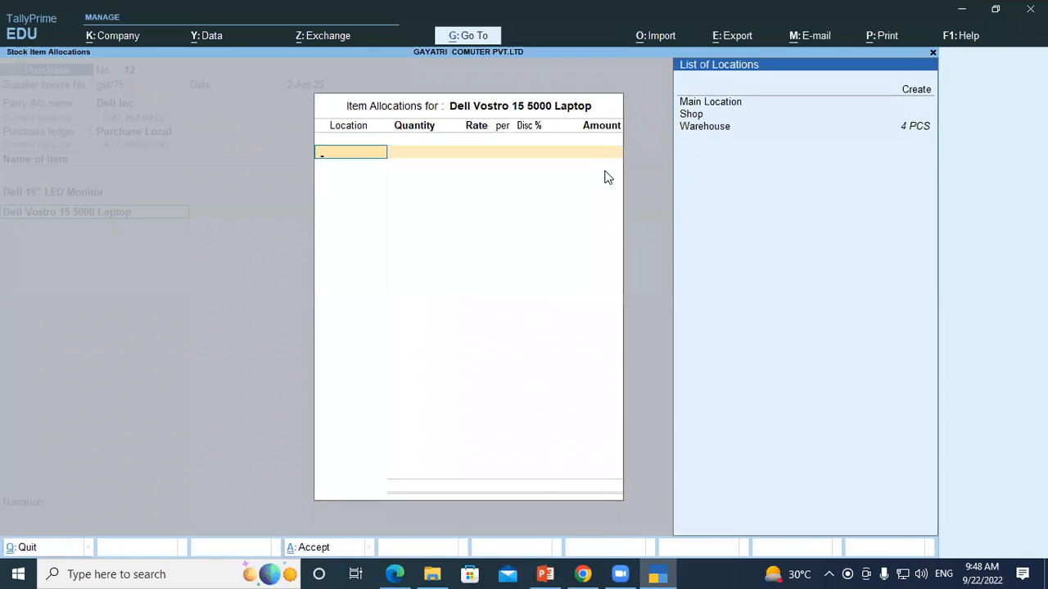
Step: Allocate 1 PCS of the Dell Vostro laptop to the Warehouse location, checking the quantity against the PDF
{"action": "key", "text": "Down"}
{"action": "key", "text": "Down"}
{"action": "key", "text": "Down"}
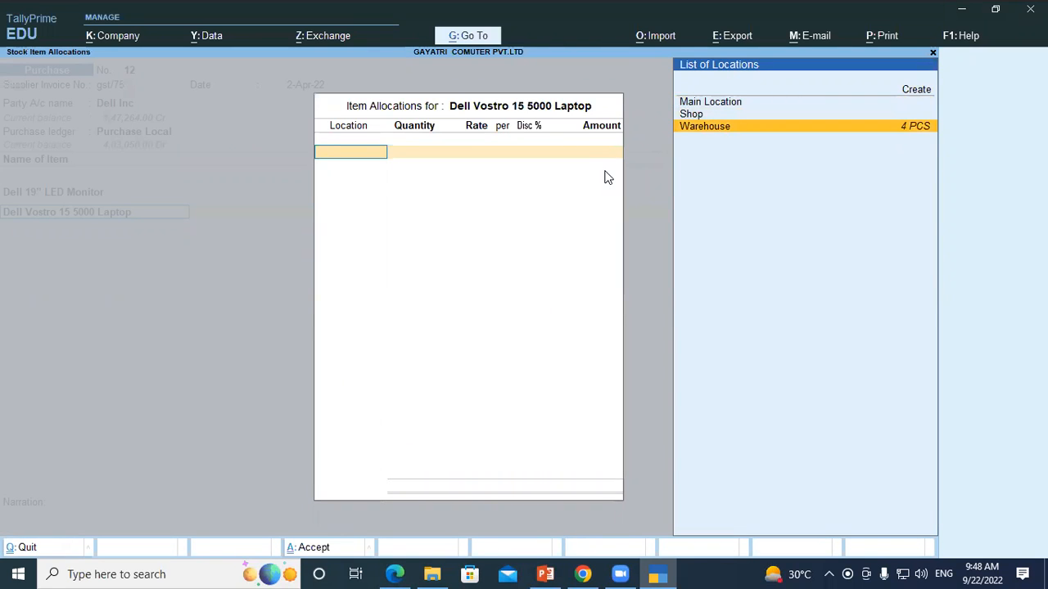
{"action": "key", "text": "Return"}
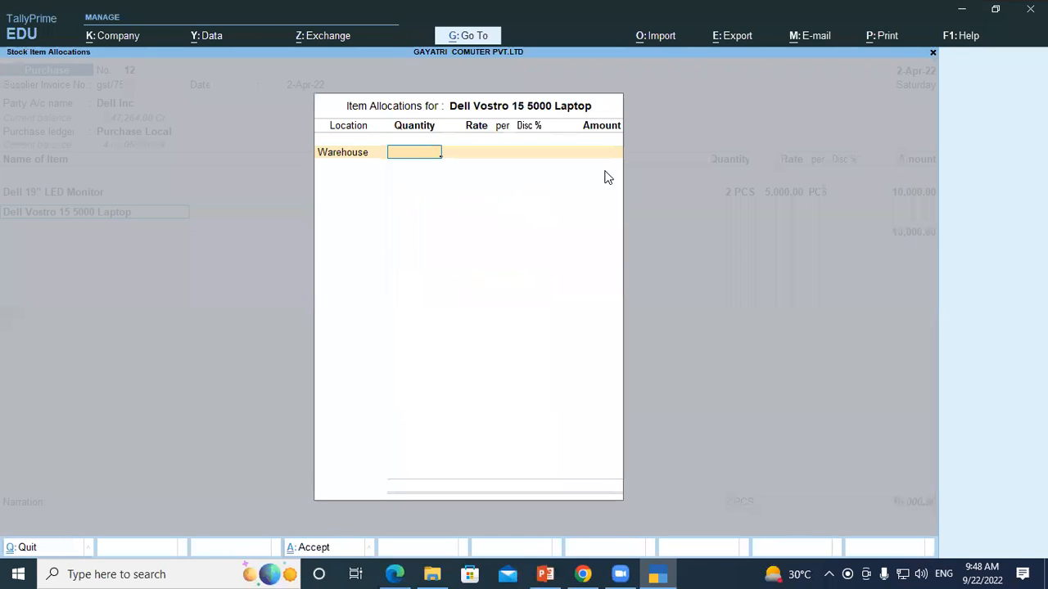
{"action": "key", "text": "alt+Tab"}
{"action": "key", "text": "alt+Tab"}
{"action": "type", "text": "1"}
{"action": "key", "text": "Return"}
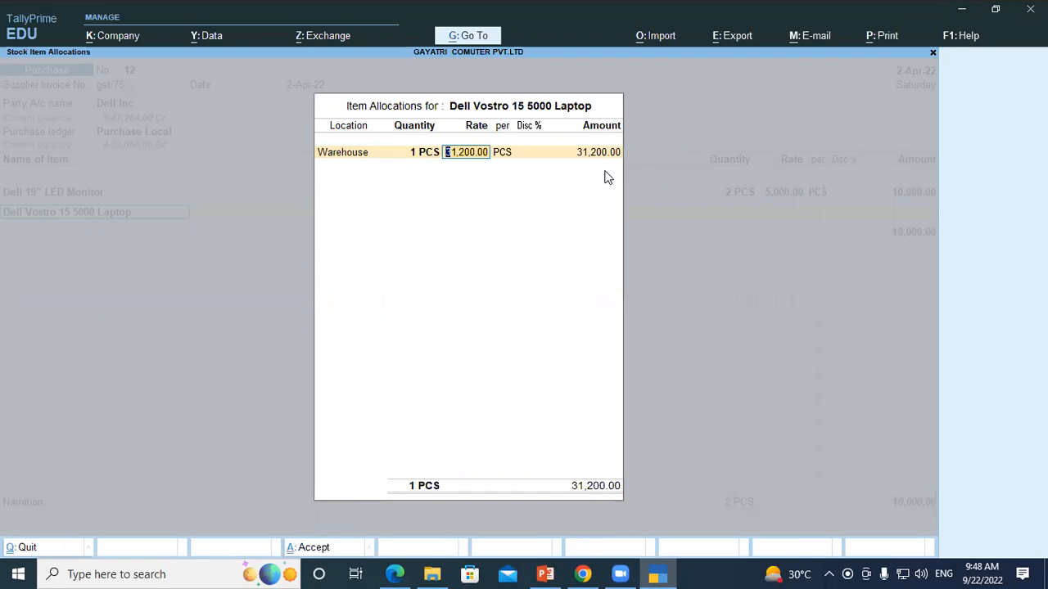
Step: Set the Dell Vostro laptop's rate to 30000, accept its allocation and end the voucher's stock item list
{"action": "type", "text": "30000"}
{"action": "key", "text": "Return"}
{"action": "key", "text": "Return"}
{"action": "key", "text": "Return"}
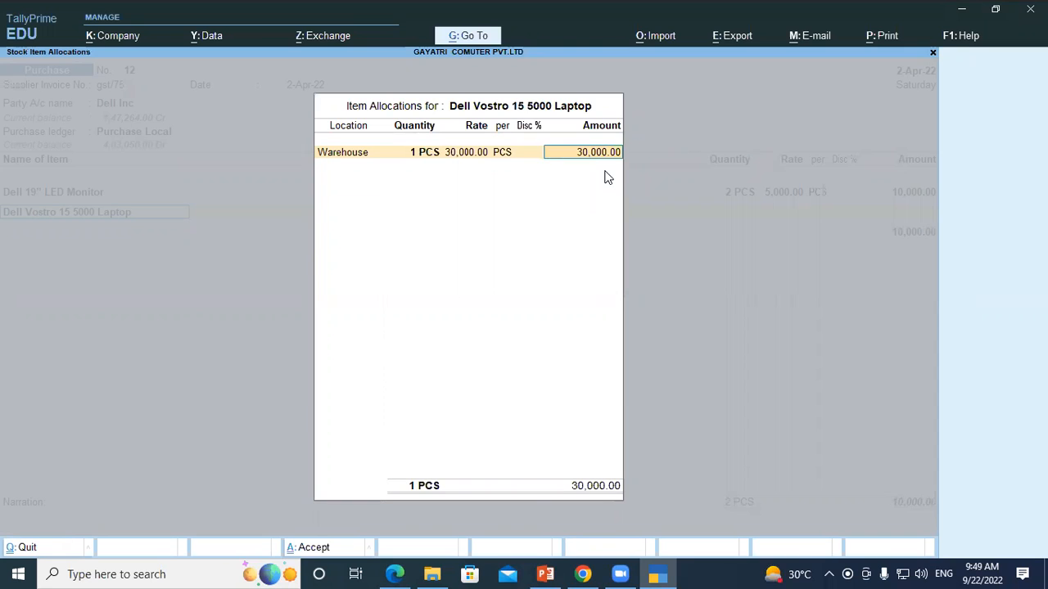
{"action": "key", "text": "Return"}
{"action": "key", "text": "Return"}
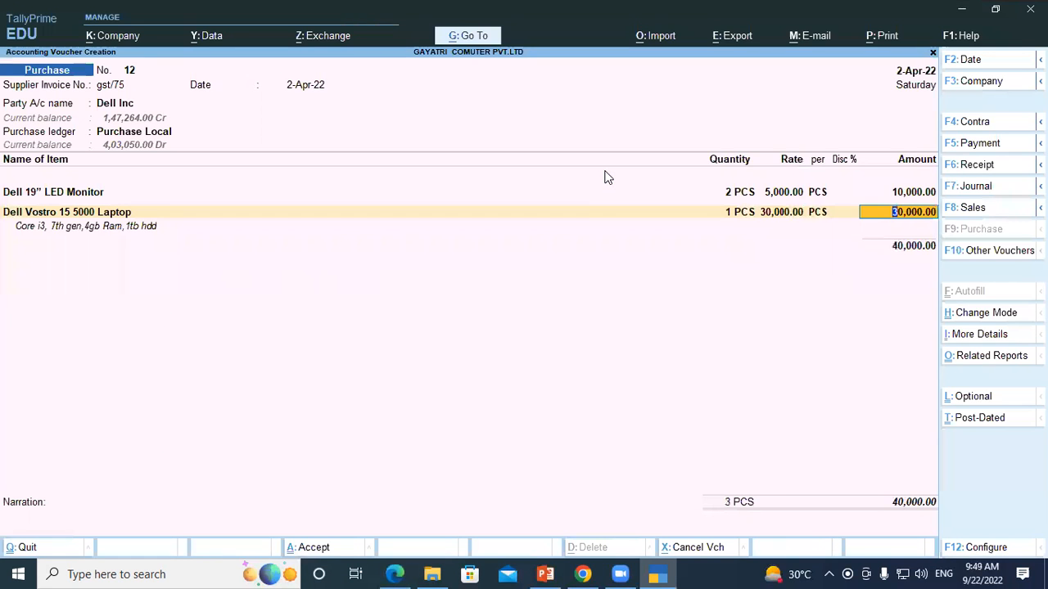
{"action": "key", "text": "Return"}
{"action": "key", "text": "Return"}
{"action": "key", "text": "Return"}
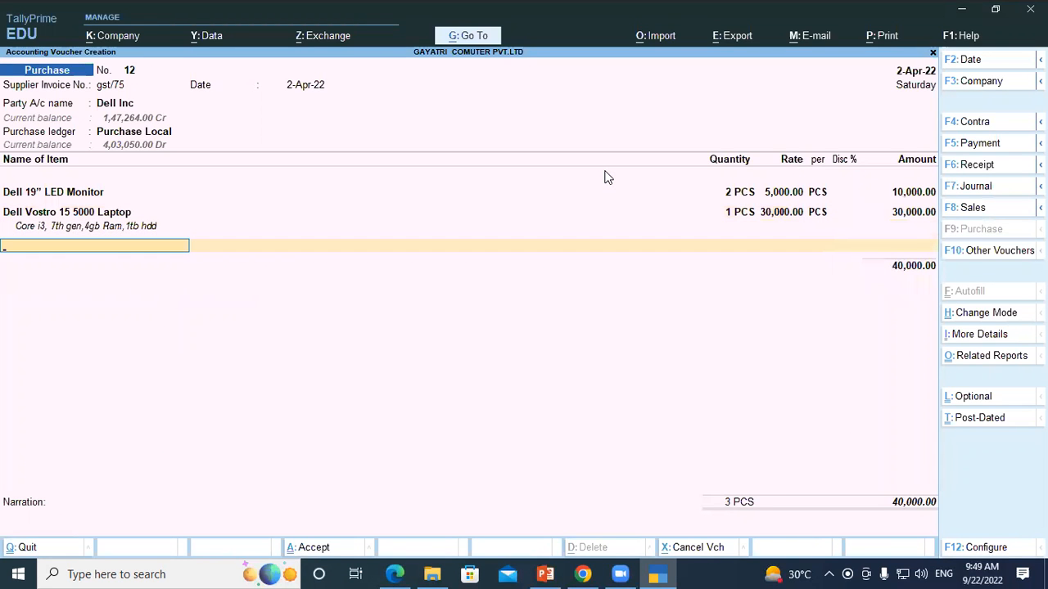
{"action": "key", "text": "Return"}
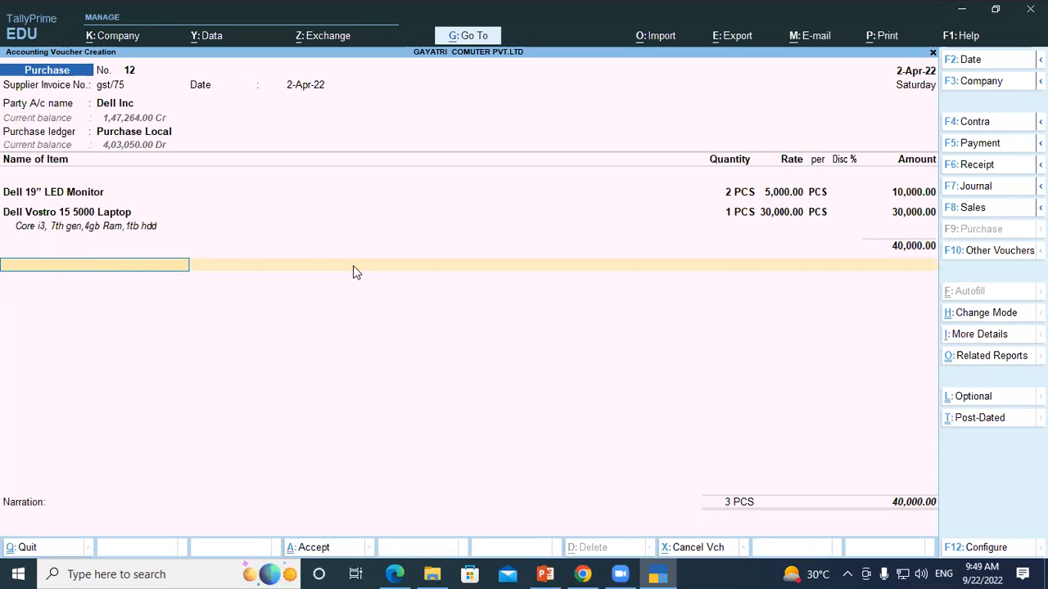
Step: Add the Discount Received ledger below the stock items with a rate of 5%
{"action": "type", "text": "Di"}
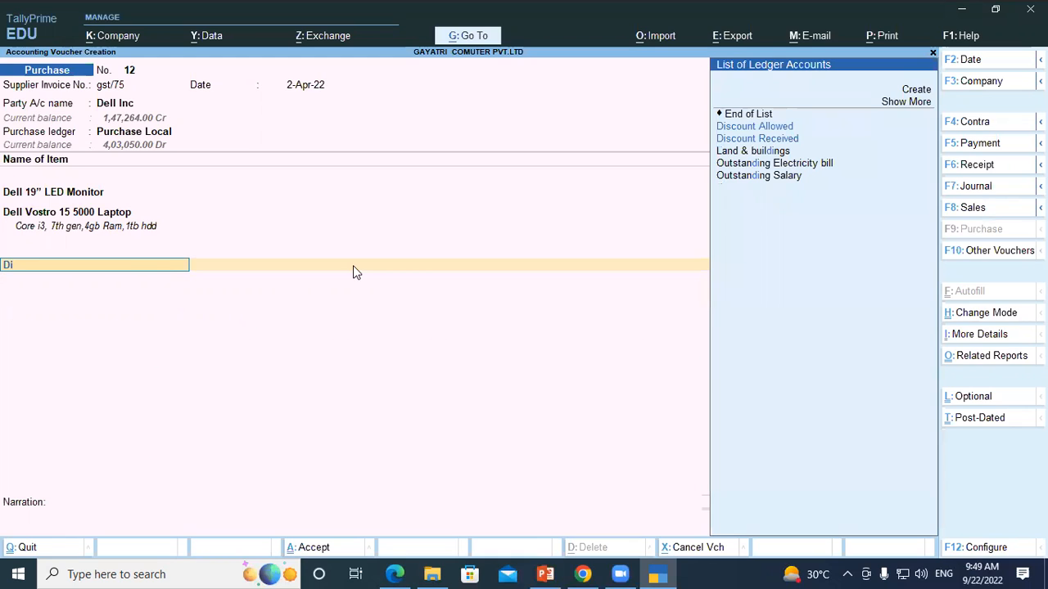
{"action": "key", "text": "Down"}
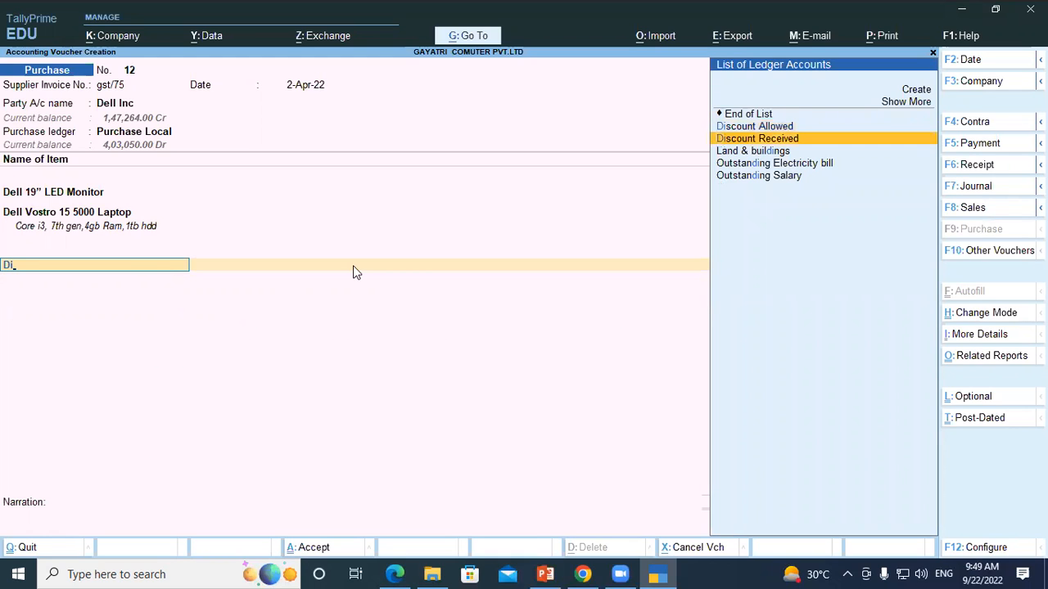
{"action": "key", "text": "Return"}
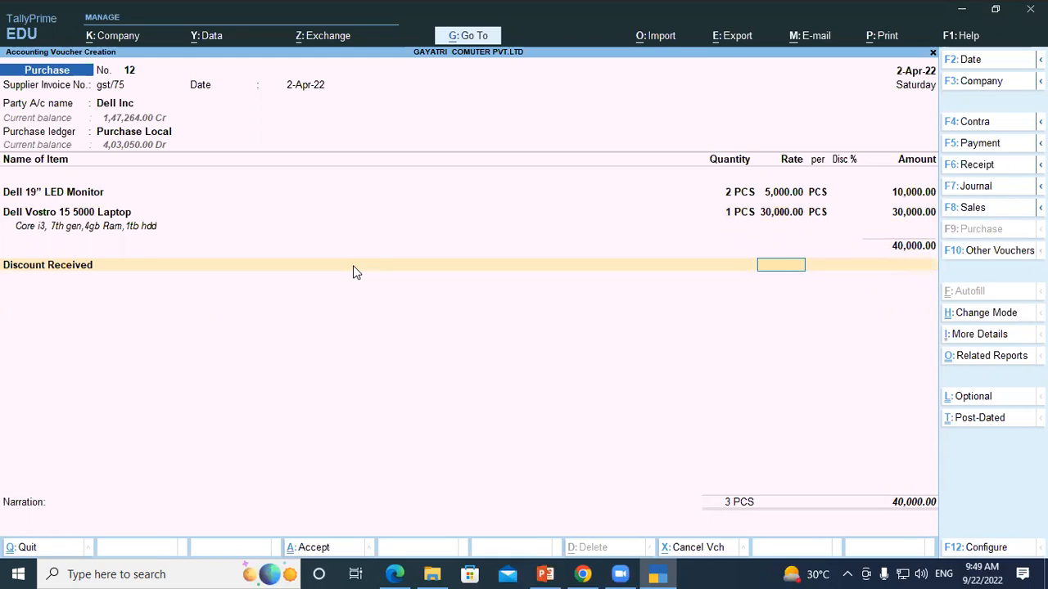
{"action": "key", "text": "Return"}
{"action": "key", "text": "BackSpace"}
{"action": "type", "text": "5"}
{"action": "key", "text": "Return"}
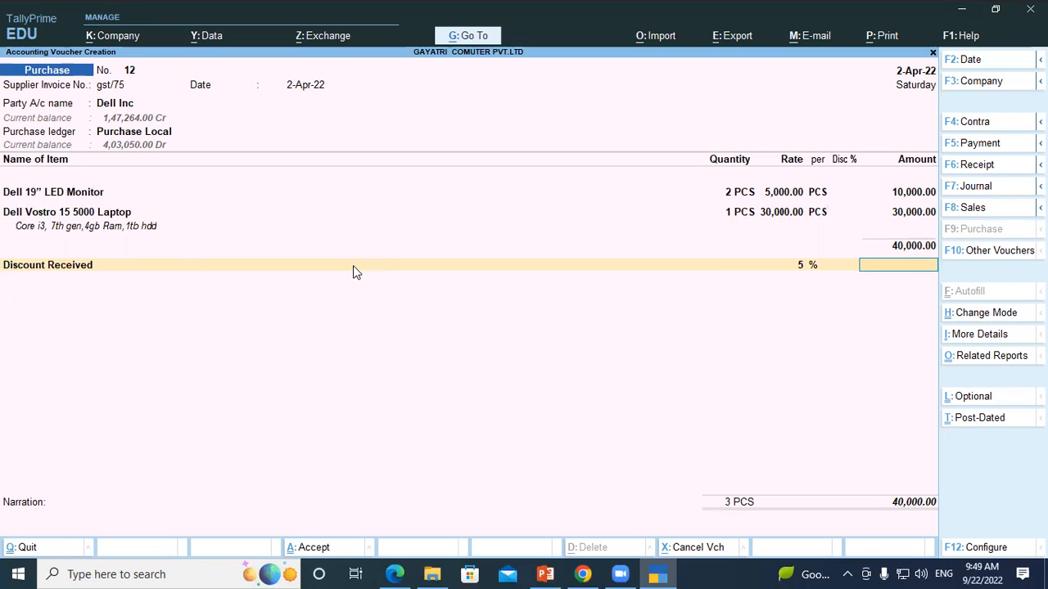
Step: Open the Discount Received ledger for alteration from the voucher and set its type of ledger to Not Applicable
{"action": "key", "text": "BackSpace"}
{"action": "key", "text": "BackSpace"}
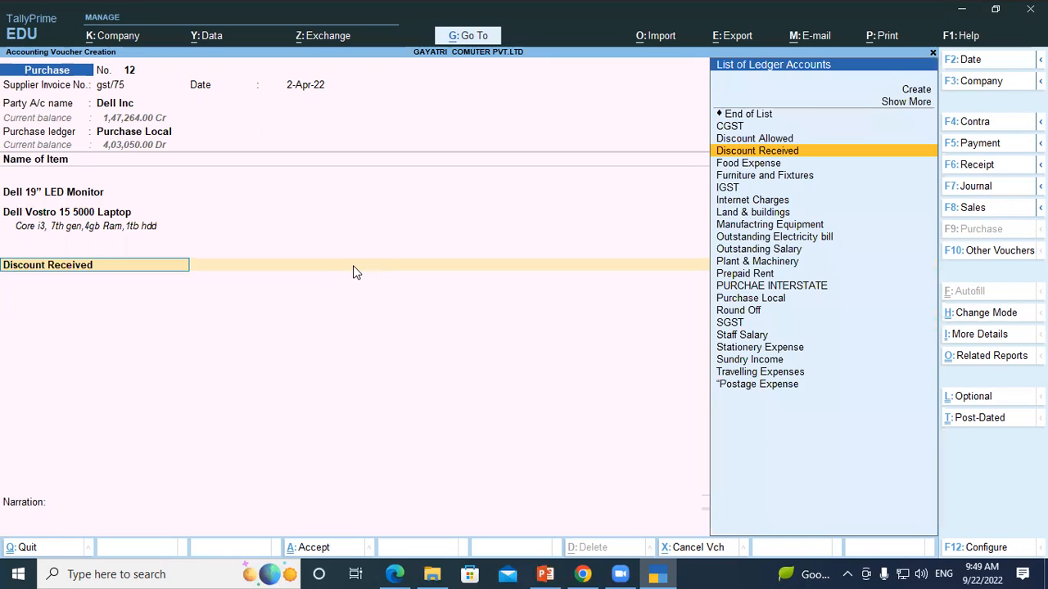
{"action": "key", "text": "ctrl"}
{"action": "key", "text": "ctrl+Return"}
{"action": "key", "text": "Return"}
{"action": "key", "text": "Return"}
{"action": "key", "text": "Return"}
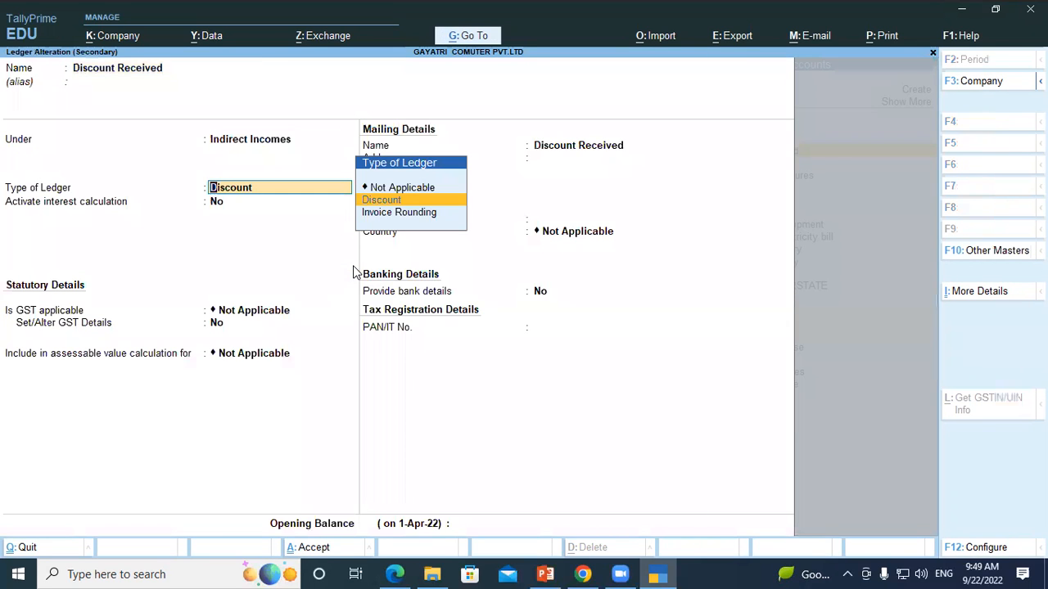
{"action": "key", "text": "Up"}
{"action": "key", "text": "Return"}
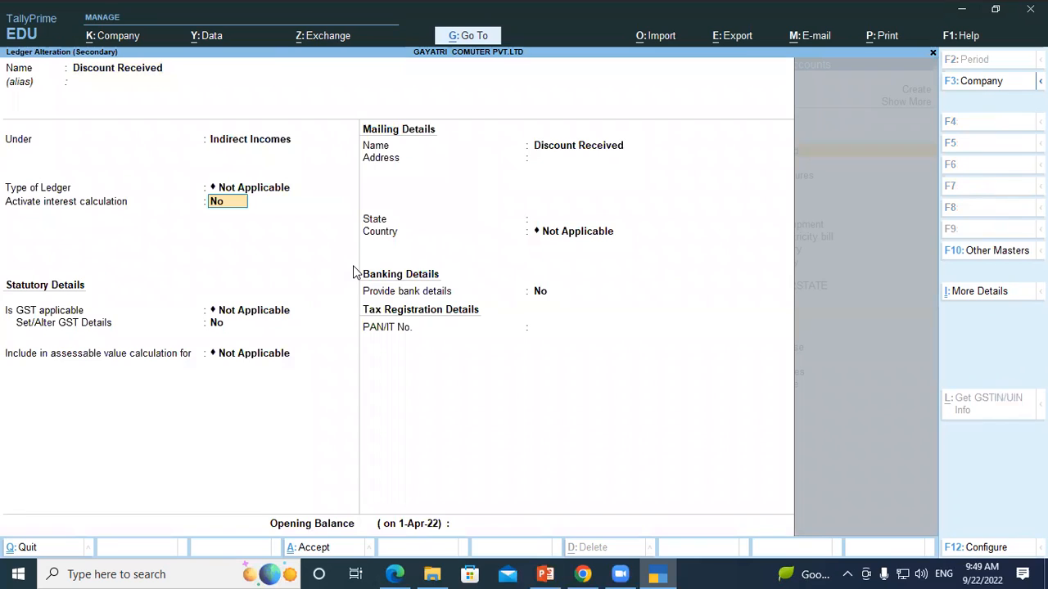
{"action": "key", "text": "Return"}
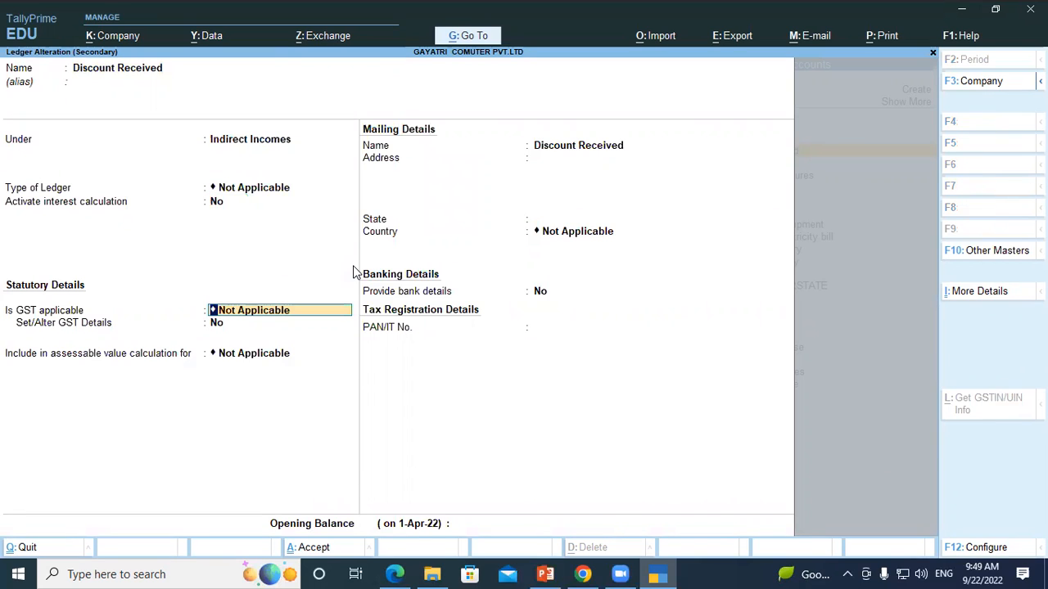
Step: Include Discount Received in the assessable value calculation for GST, appropriated to Goods and based on value, and save the ledger
{"action": "key", "text": "Return"}
{"action": "key", "text": "Down"}
{"action": "key", "text": "Return"}
{"action": "key", "text": "Return"}
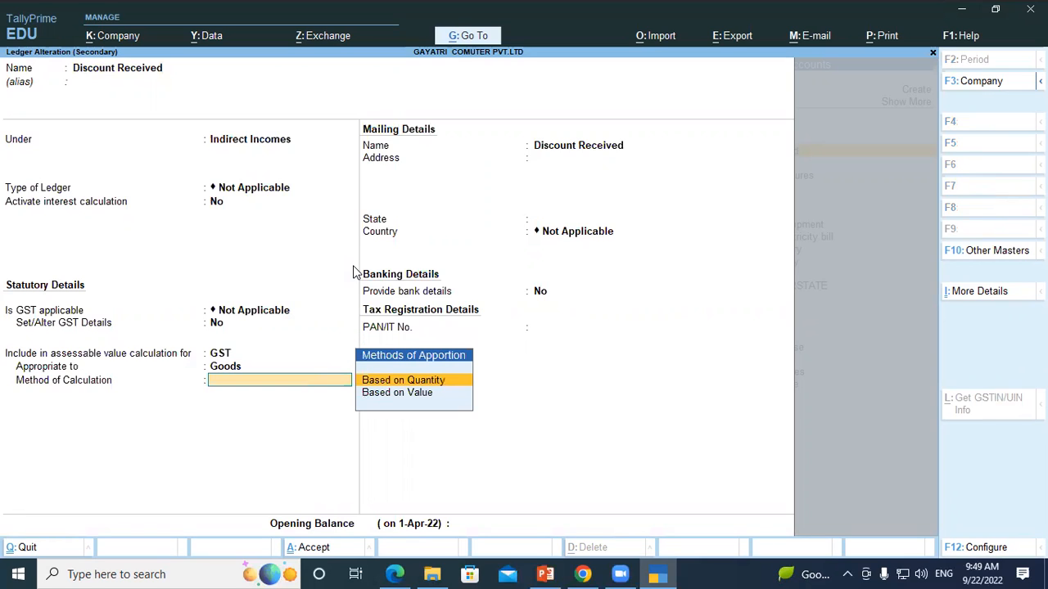
{"action": "key", "text": "Down"}
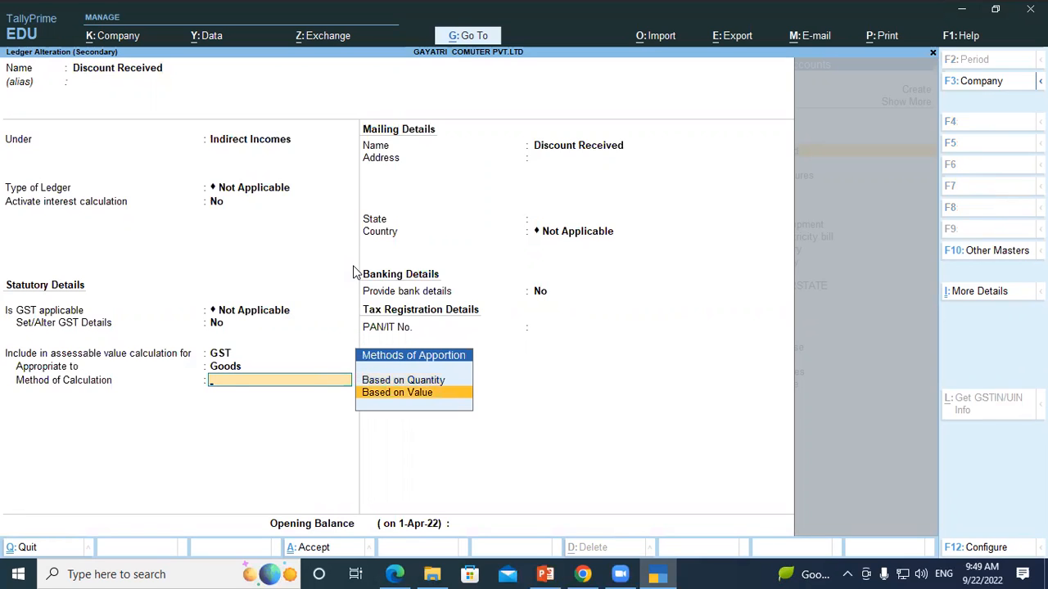
{"action": "key", "text": "Return"}
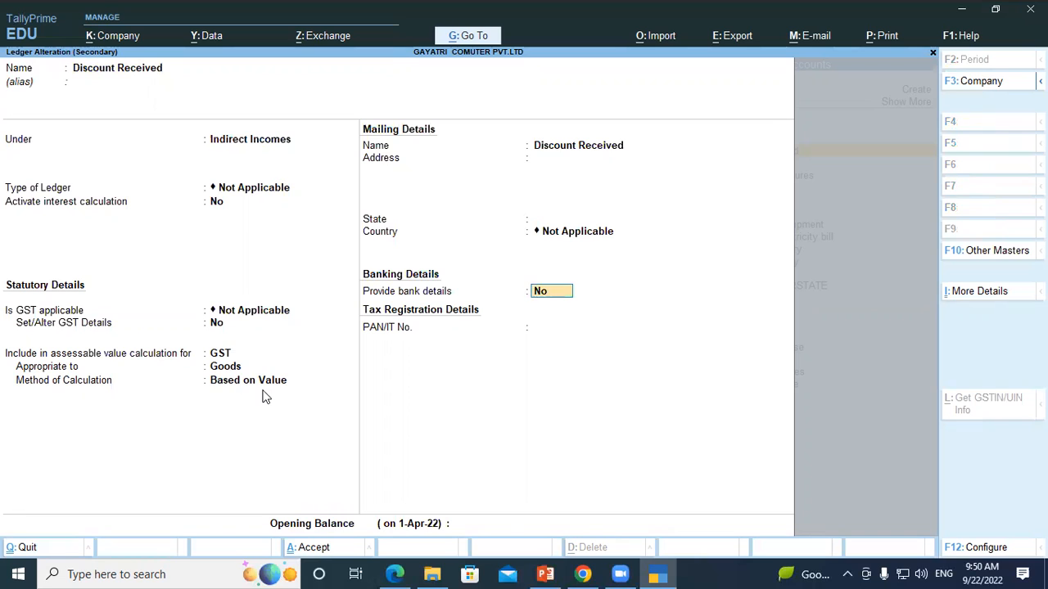
{"action": "key", "text": "Return"}
{"action": "key", "text": "Return"}
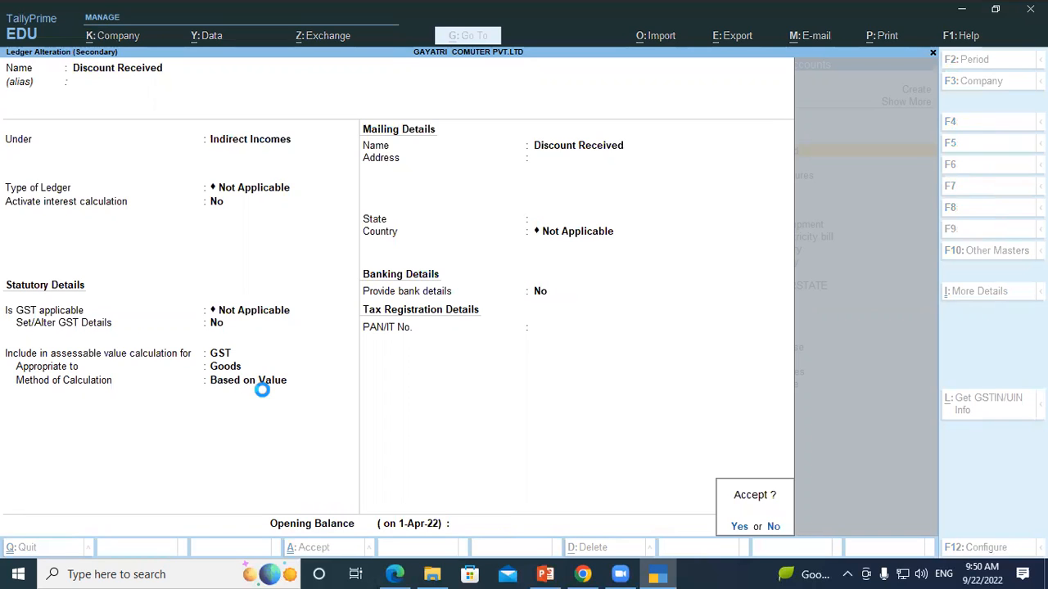
{"action": "key", "text": "Return"}
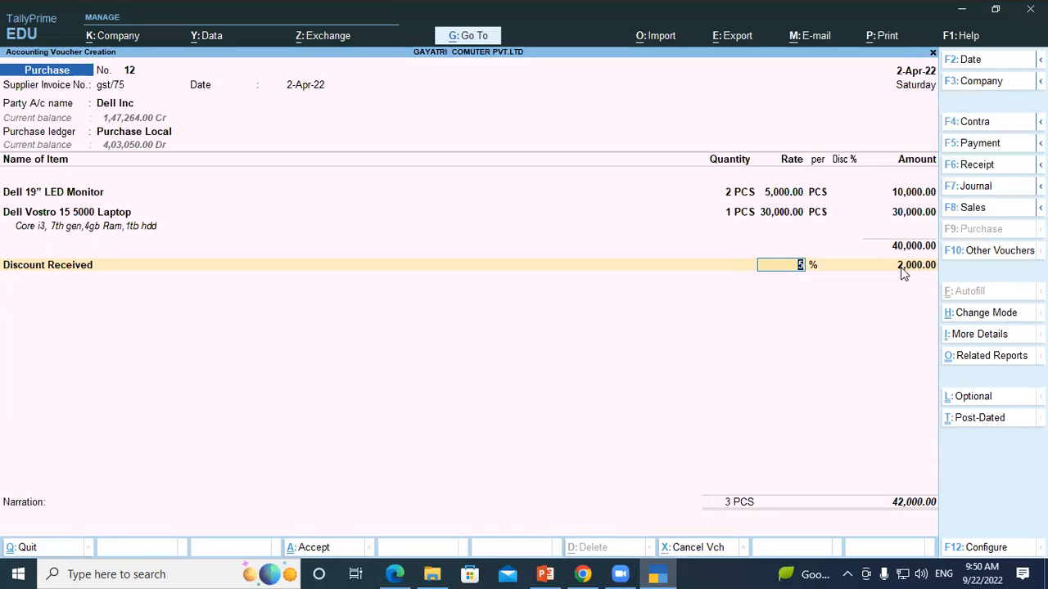
Step: Set the Discount Received rate in the voucher to -5%
{"action": "key", "text": "BackSpace"}
{"action": "type", "text": "-5"}
{"action": "key", "text": "Return"}
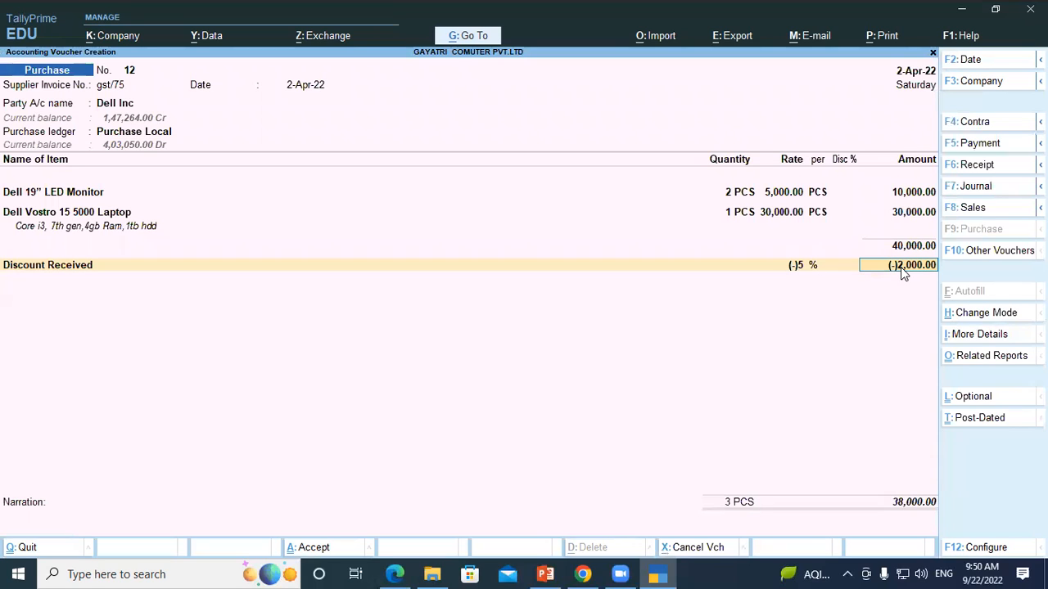
{"action": "key", "text": "Return"}
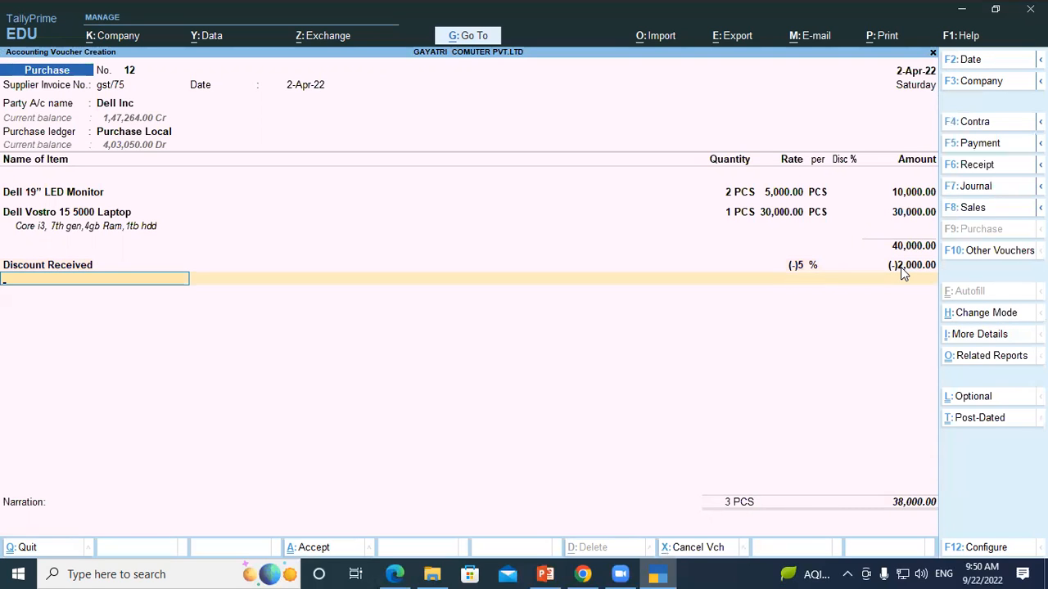
Step: Review the Discount Received ledger's type and GST assessable value settings, accepting them without changes
{"action": "left_click", "coordinate": [64, 267]}
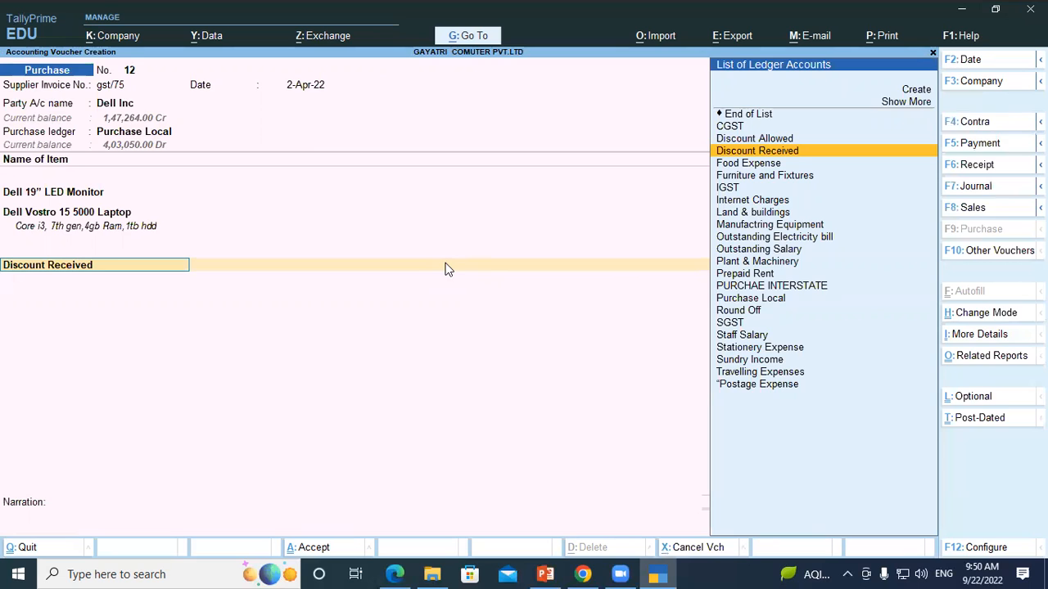
{"action": "key", "text": "ctrl+Return"}
{"action": "key", "text": "Return"}
{"action": "key", "text": "Return"}
{"action": "key", "text": "Return"}
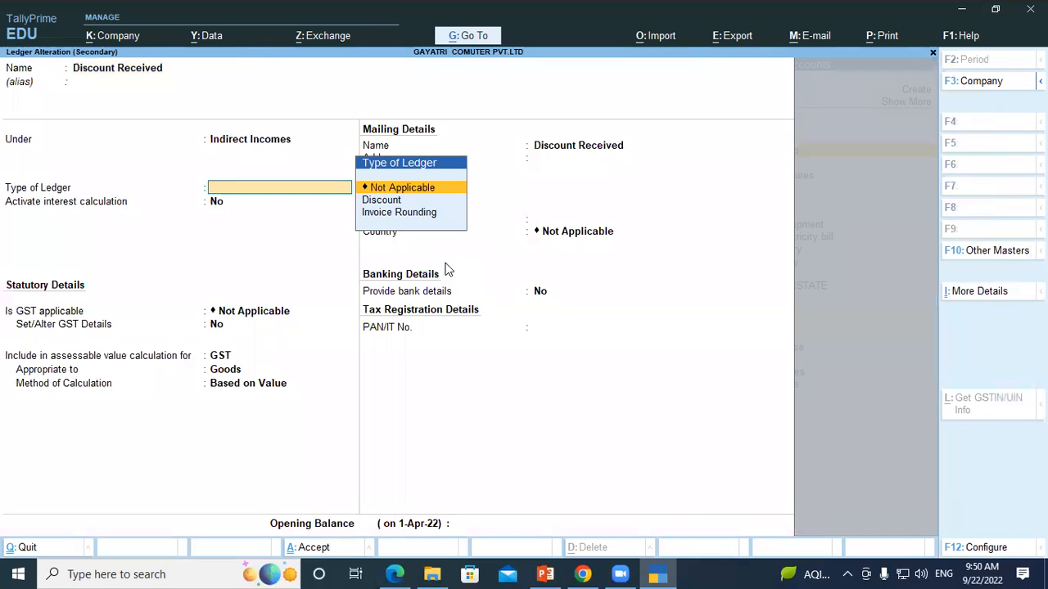
{"action": "key", "text": "Return"}
{"action": "key", "text": "Return"}
{"action": "key", "text": "Return"}
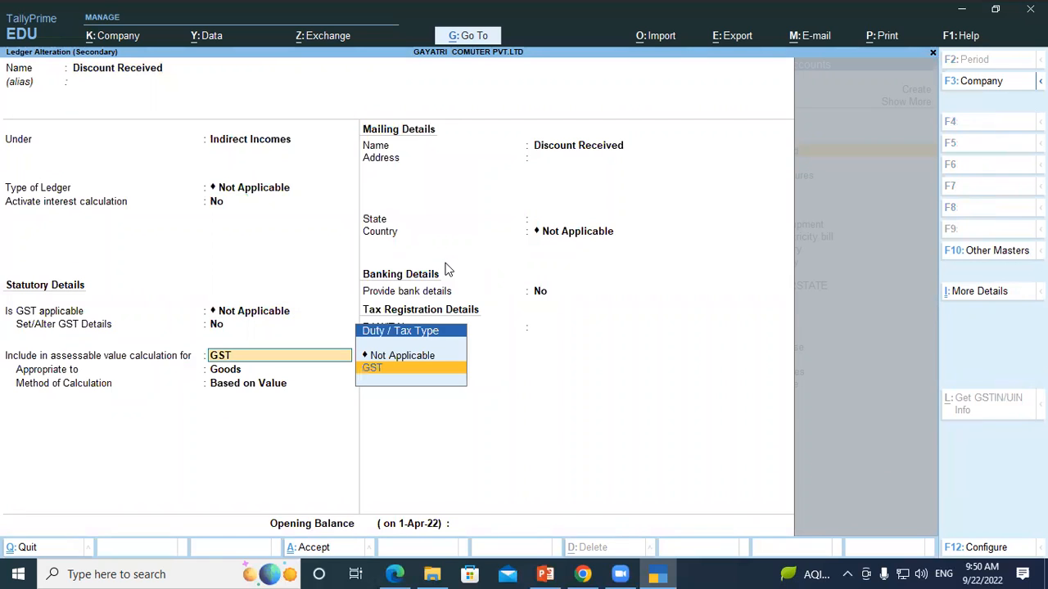
{"action": "key", "text": "Return"}
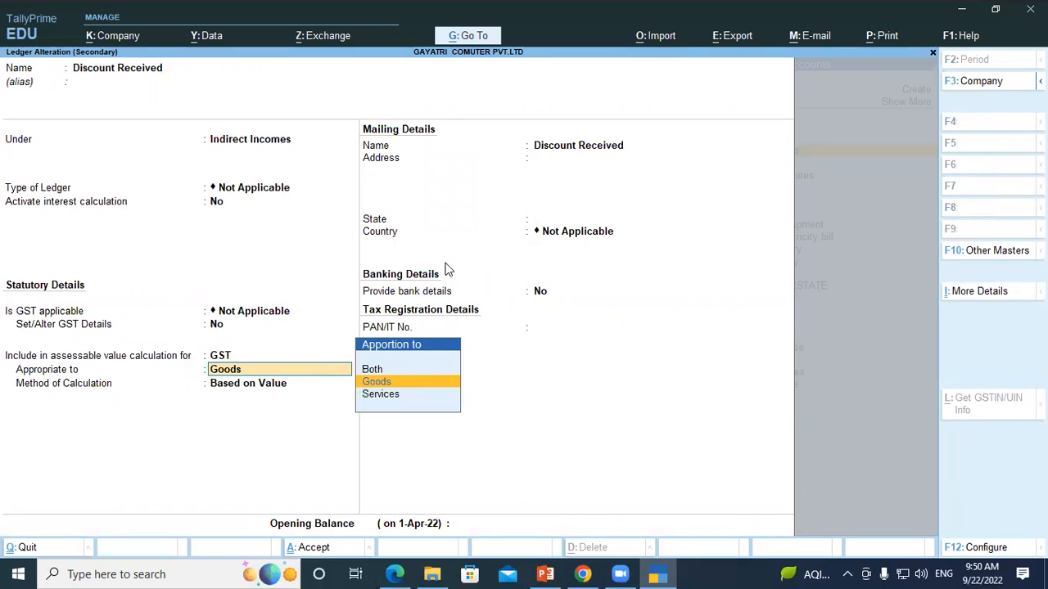
{"action": "key", "text": "Return"}
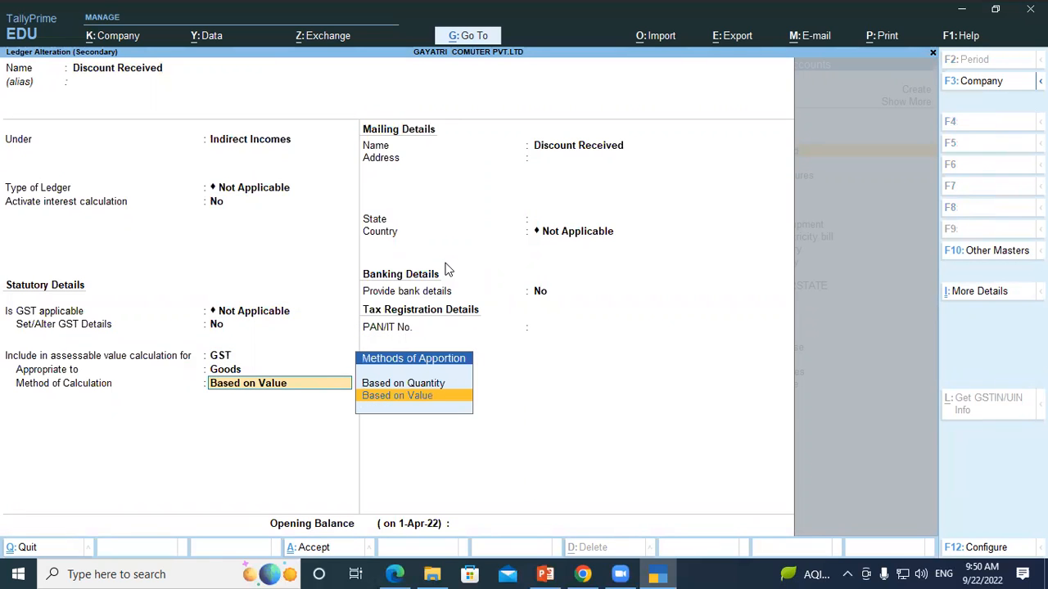
{"action": "key", "text": "Return"}
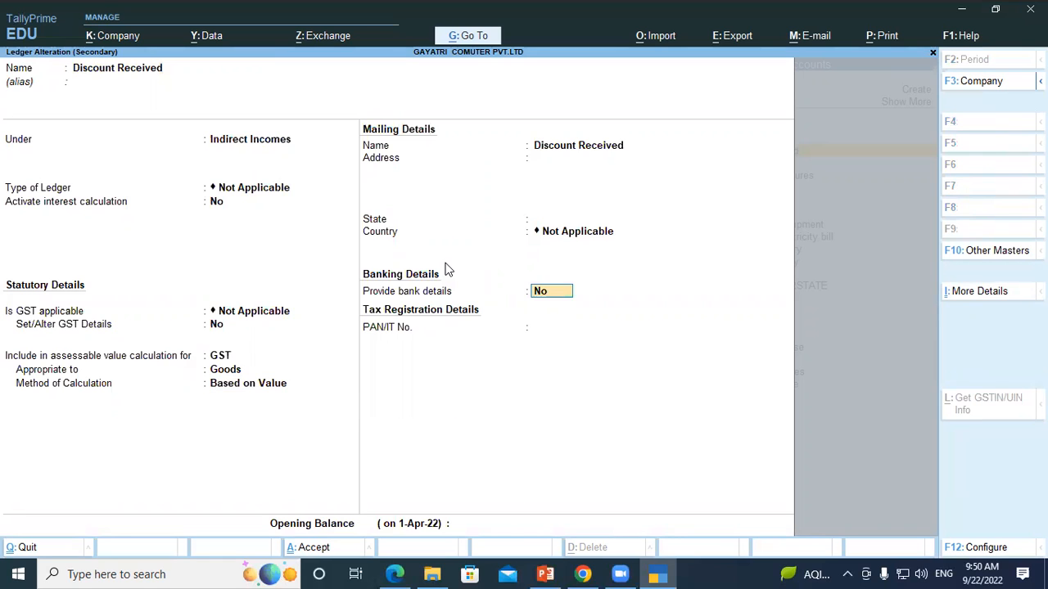
{"action": "key", "text": "Return"}
{"action": "key", "text": "Return"}
{"action": "key", "text": "Return"}
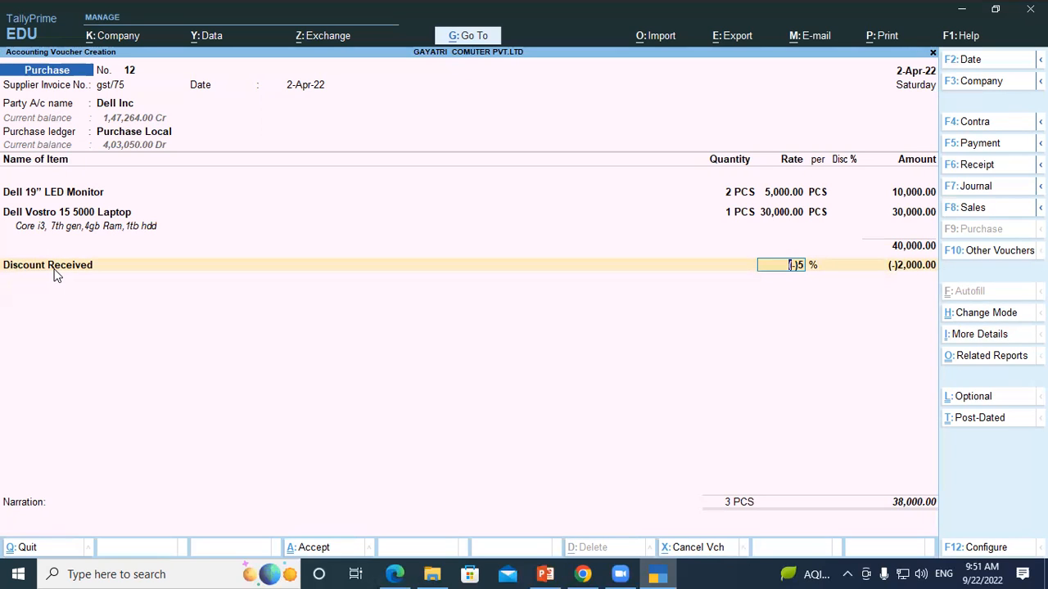
Step: Switch to the question PDF in Edge, underline question 20's packing charge of 250/- and copy the words "Packing charge"
{"action": "key", "text": "Return"}
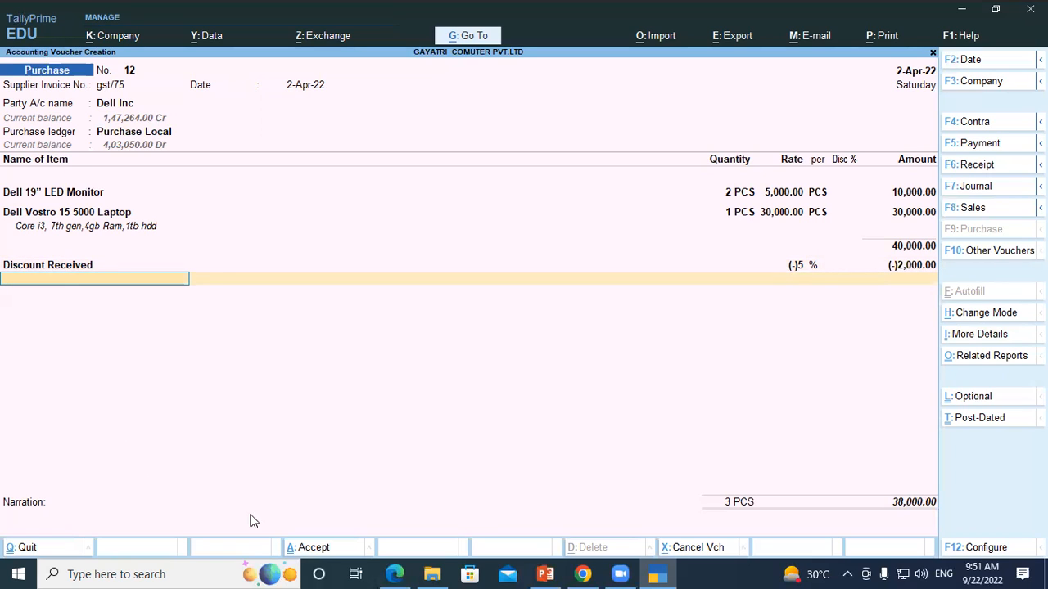
{"action": "left_click", "coordinate": [395, 574]}
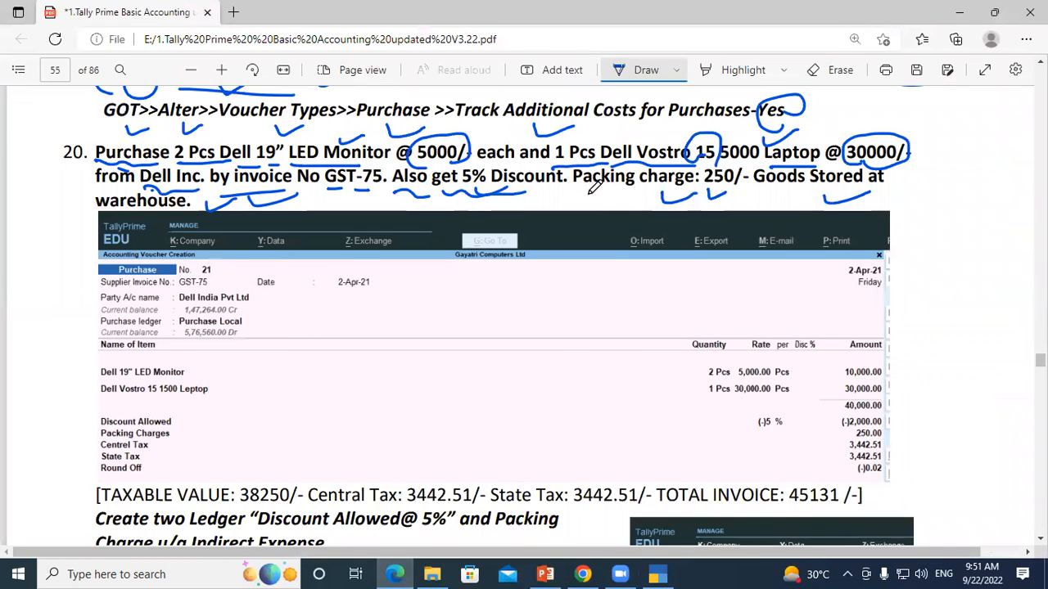
{"action": "left_click_drag", "start_coordinate": [583, 191], "coordinate": [597, 192]}
{"action": "mouse_move", "coordinate": [665, 175]}
{"action": "left_mouse_down"}
{"action": "mouse_move", "coordinate": [700, 193]}
{"action": "mouse_move", "coordinate": [721, 185]}
{"action": "left_mouse_up"}
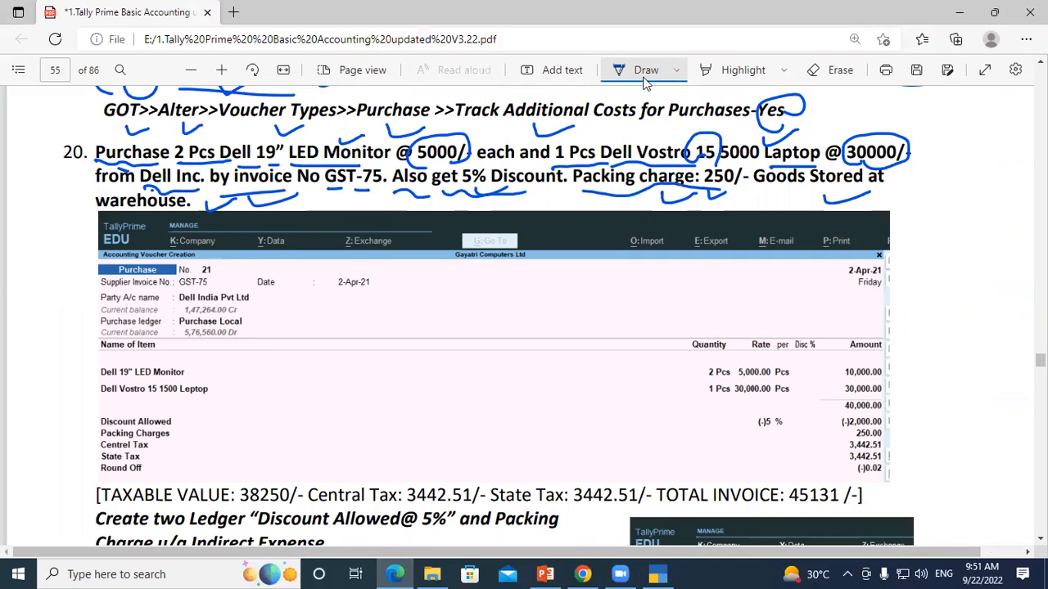
{"action": "left_click", "coordinate": [646, 69]}
{"action": "left_click_drag", "start_coordinate": [573, 176], "coordinate": [693, 183]}
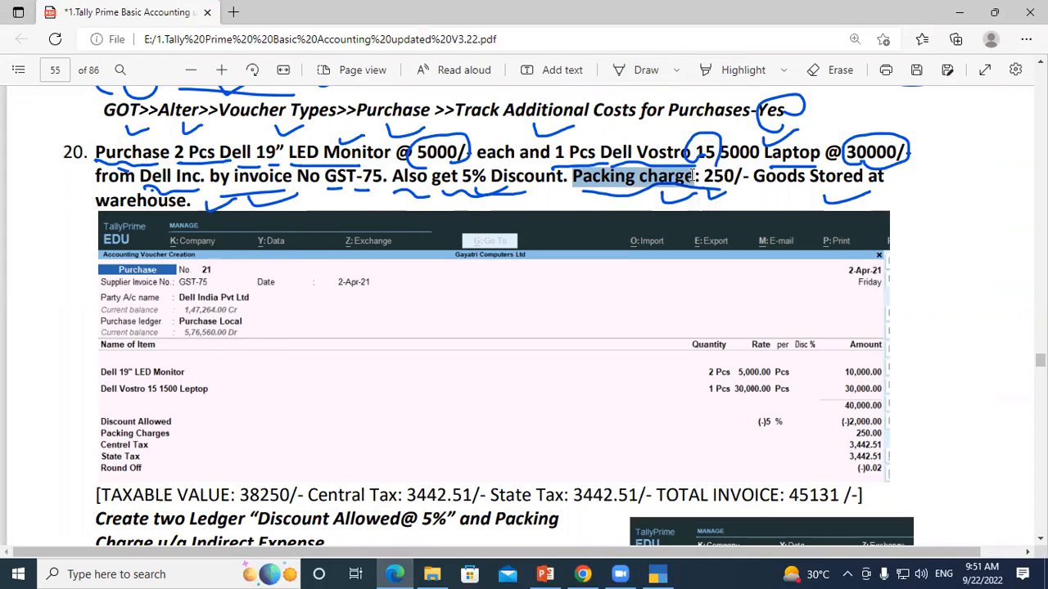
Step: Switch to TallyPrime and start a ledger named Packing charge under Direct Expenses, with its type of ledger Not Applicable
{"action": "key", "text": "alt+Tab"}
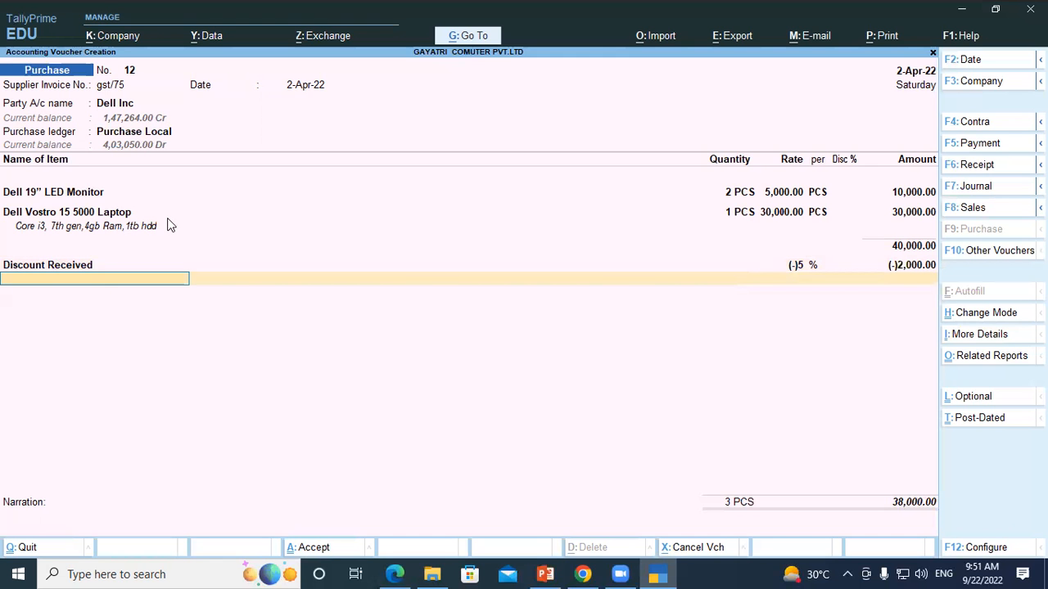
{"action": "key", "text": "alt+c"}
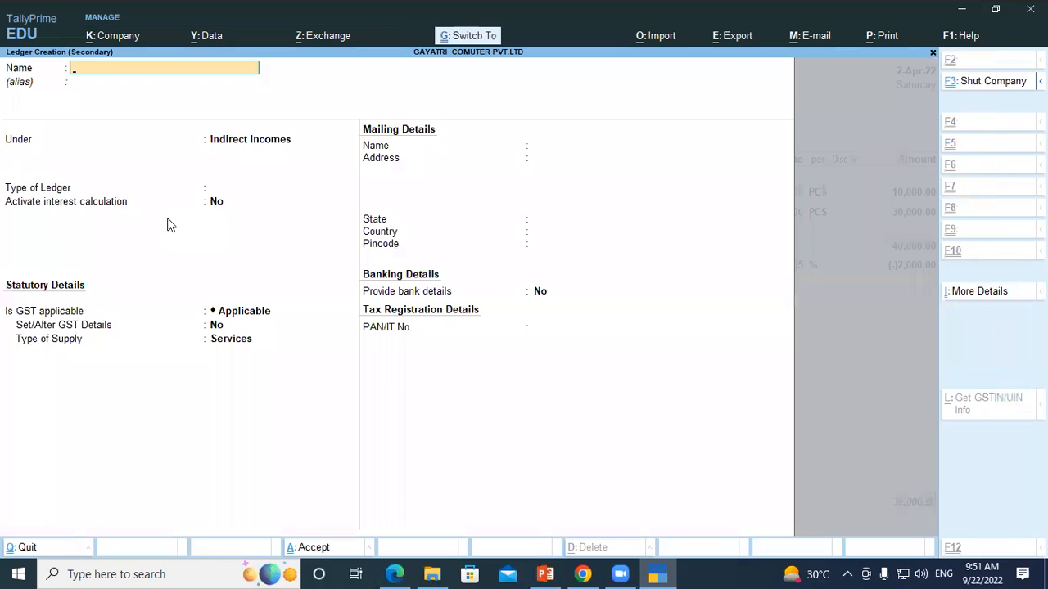
{"action": "key", "text": "ctrl+alt+v"}
{"action": "key", "text": "Return"}
{"action": "key", "text": "Return"}
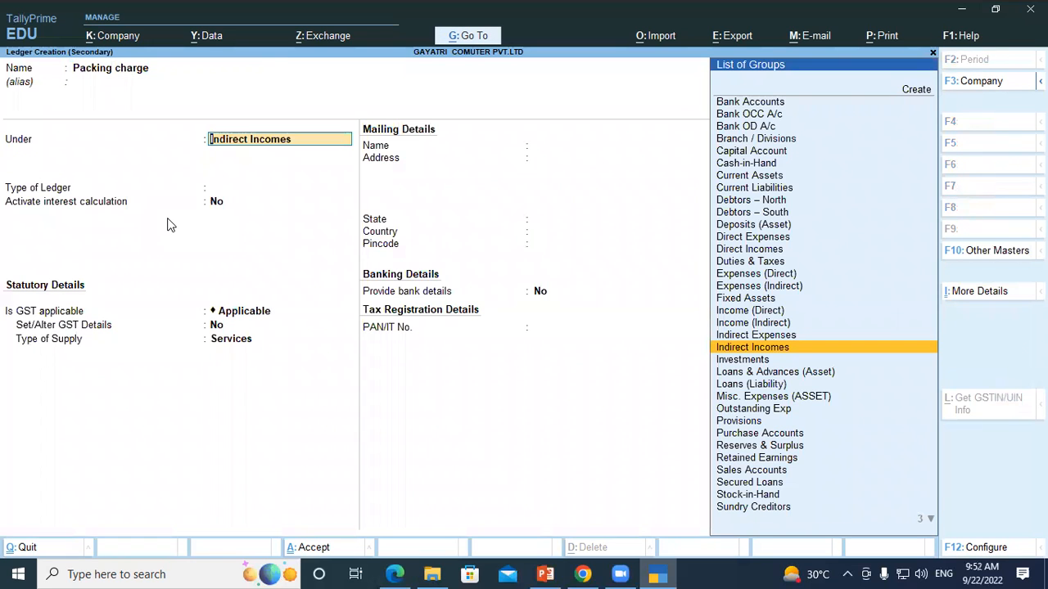
{"action": "type", "text": "Di"}
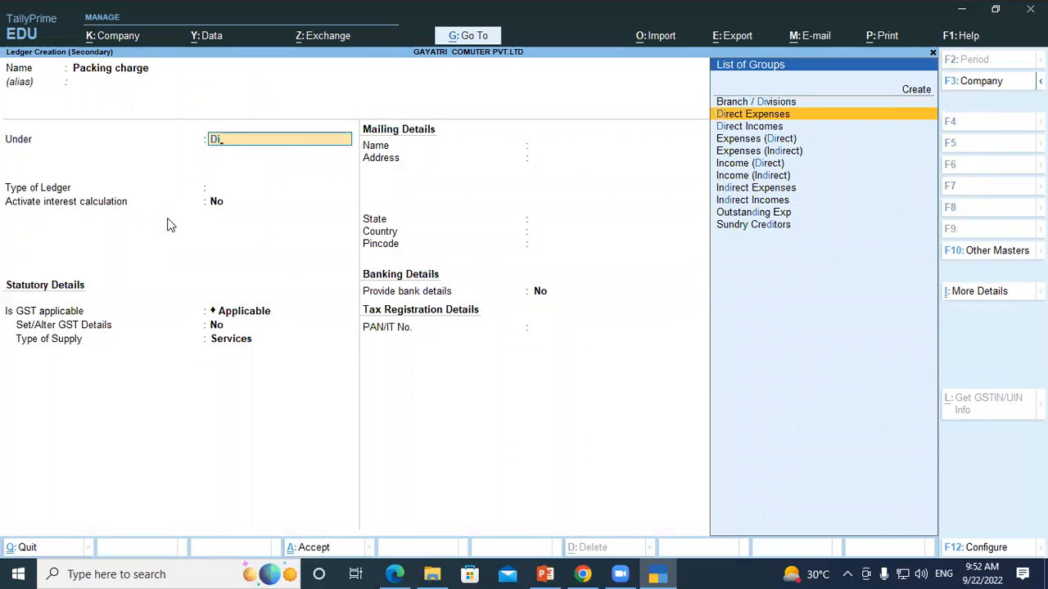
{"action": "key", "text": "Return"}
{"action": "key", "text": "Return"}
{"action": "key", "text": "Return"}
{"action": "key", "text": "Return"}
Step: Set GST to Not Applicable for the Packing charge ledger and include it in GST assessable value, appropriated to Goods and based on value
{"action": "key", "text": "BackSpace"}
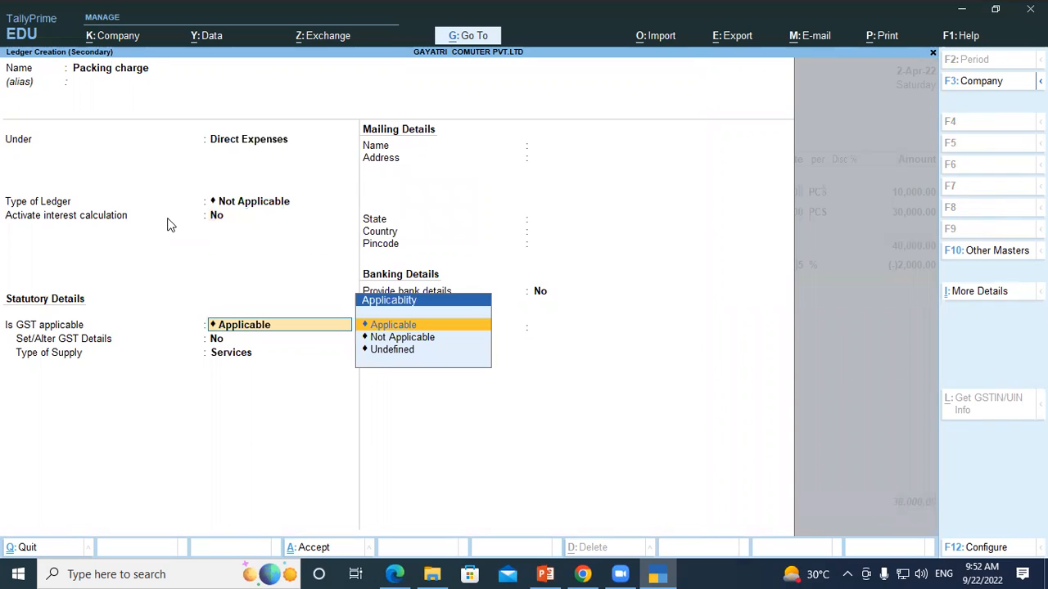
{"action": "key", "text": "Down"}
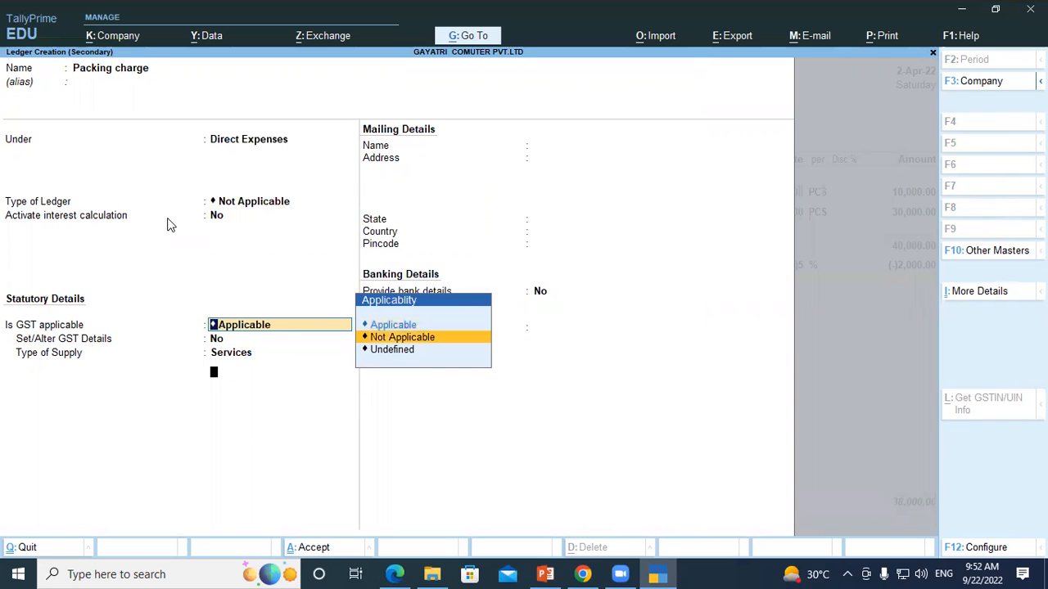
{"action": "key", "text": "Return"}
{"action": "key", "text": "Down"}
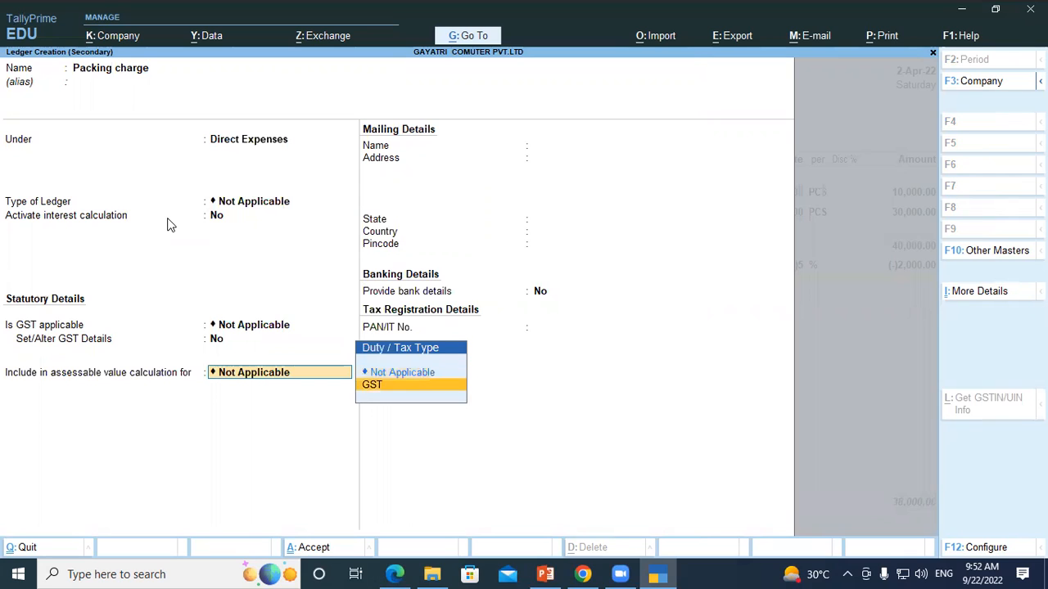
{"action": "key", "text": "Return"}
{"action": "key", "text": "Return"}
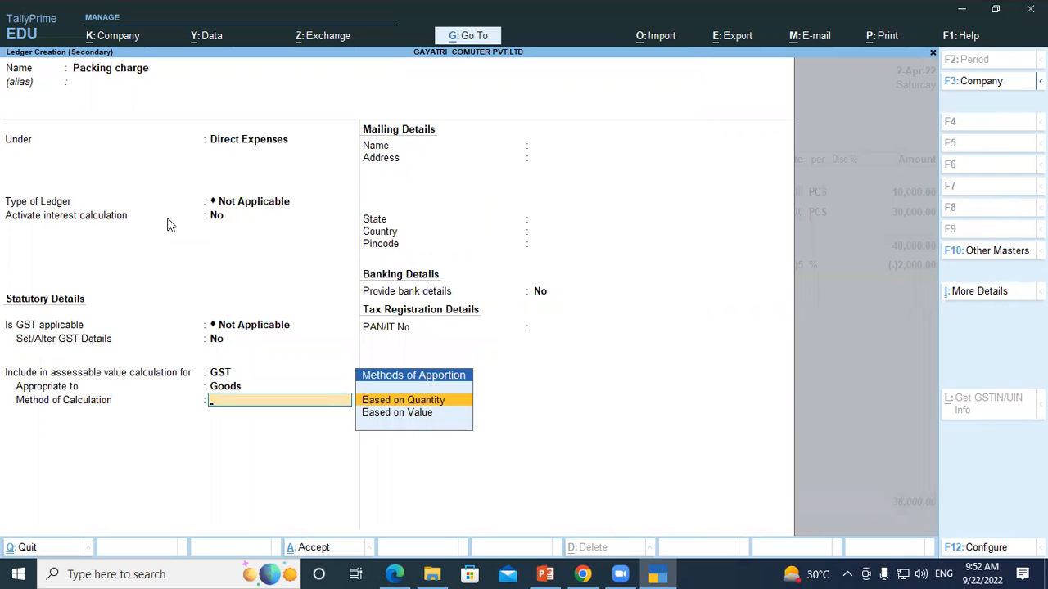
{"action": "key", "text": "Down"}
{"action": "key", "text": "Return"}
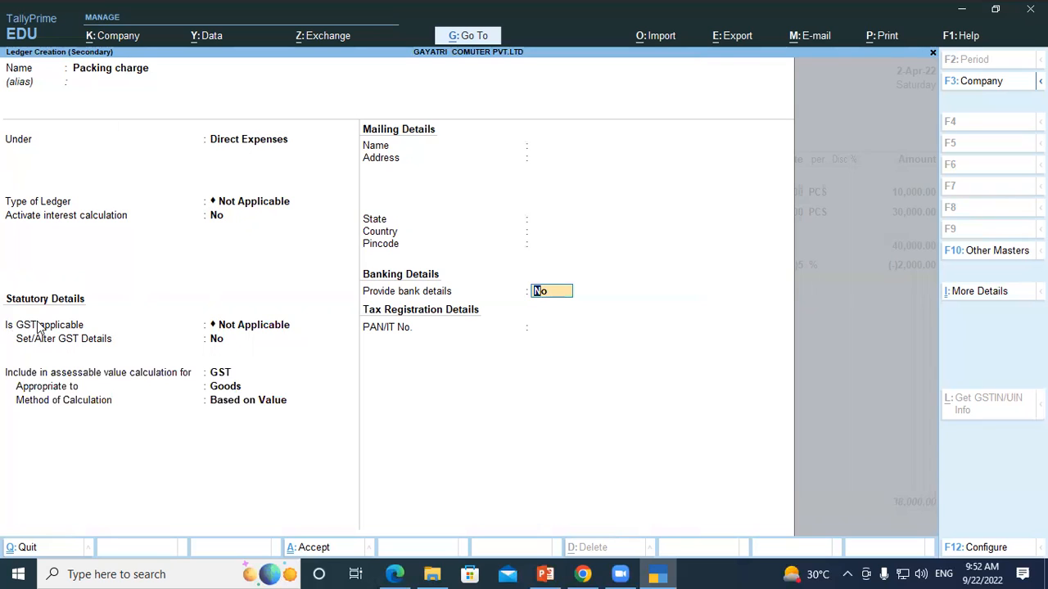
Step: Recheck the Packing charge ledger's GST applicability and assessable value settings, and save the ledger
{"action": "left_click", "coordinate": [235, 325]}
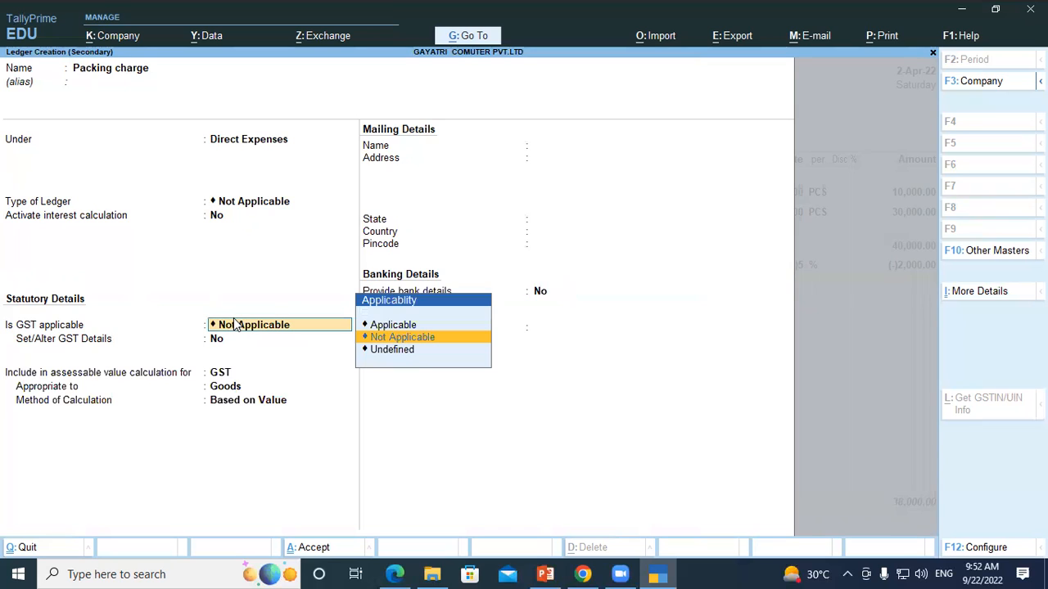
{"action": "left_click", "coordinate": [391, 337]}
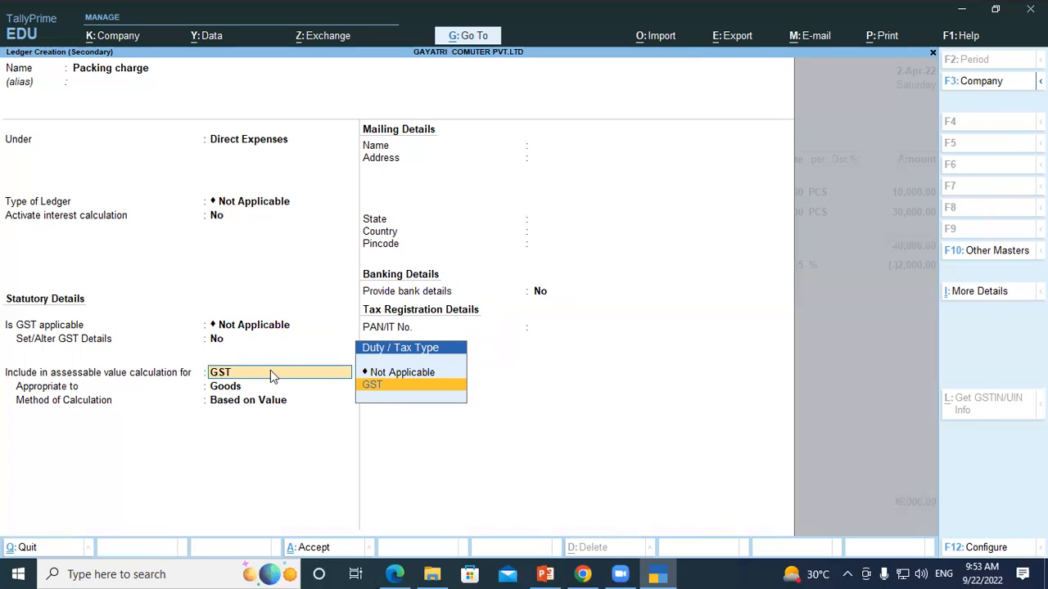
{"action": "key", "text": "Return"}
{"action": "key", "text": "Return"}
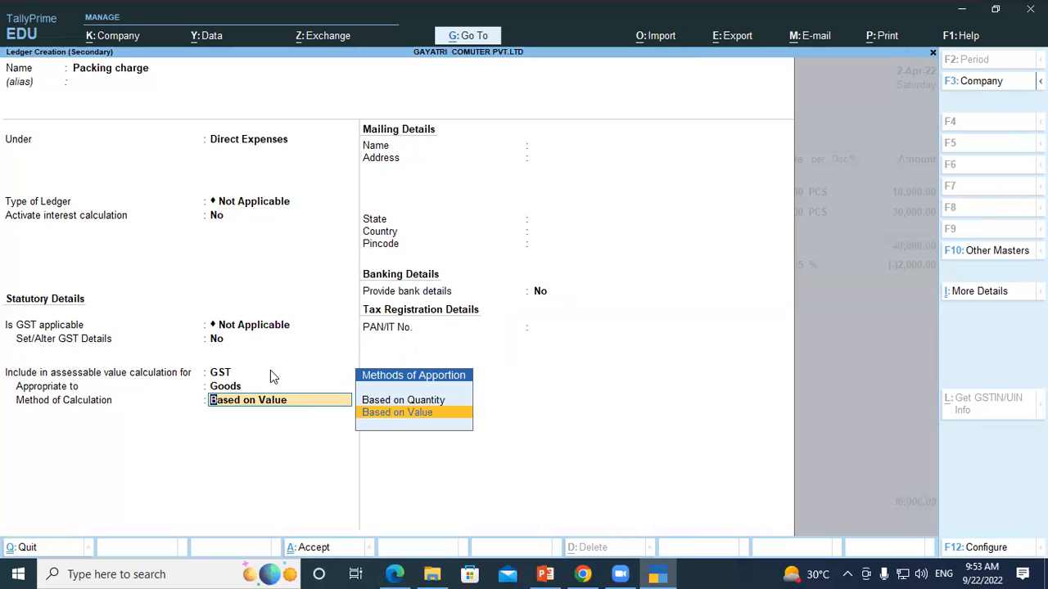
{"action": "key", "text": "Return"}
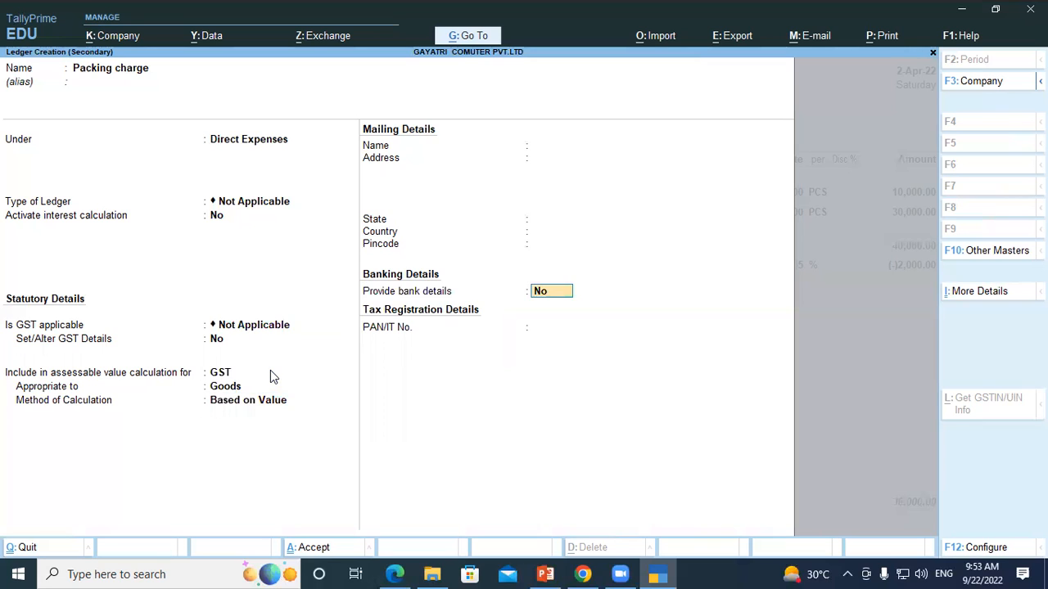
{"action": "key", "text": "Return"}
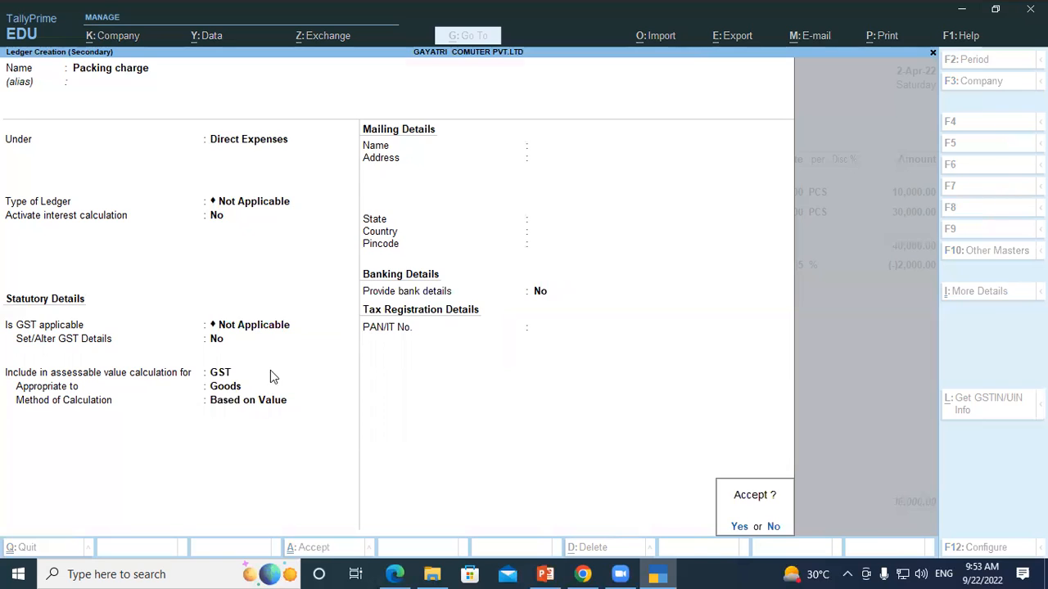
{"action": "key", "text": "Return"}
{"action": "key", "text": "Return"}
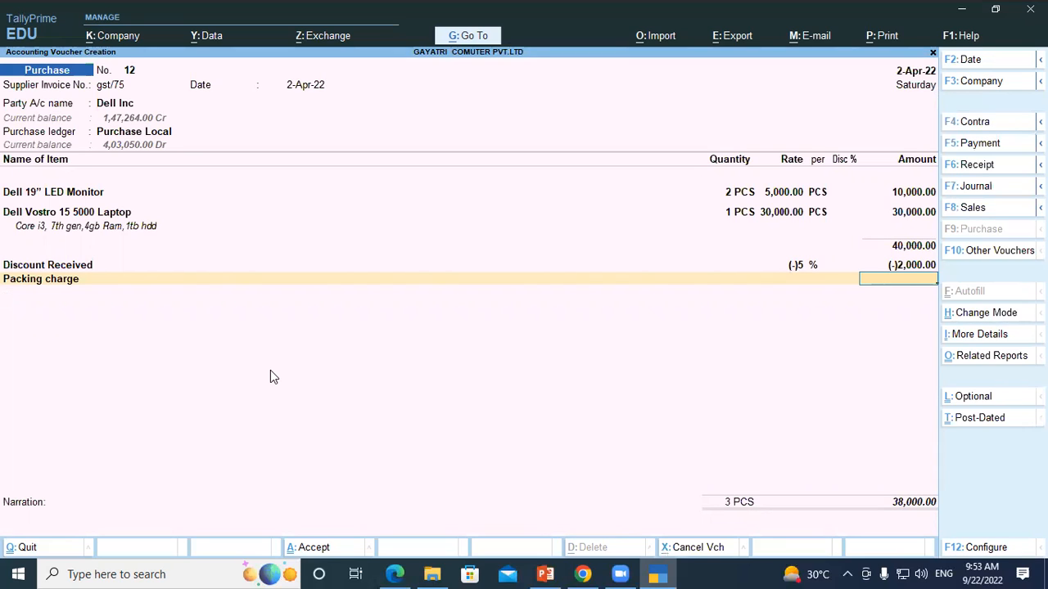
Step: Add Packing charge to the purchase voucher with an amount of 250
{"action": "type", "text": "250"}
{"action": "key", "text": "Return"}
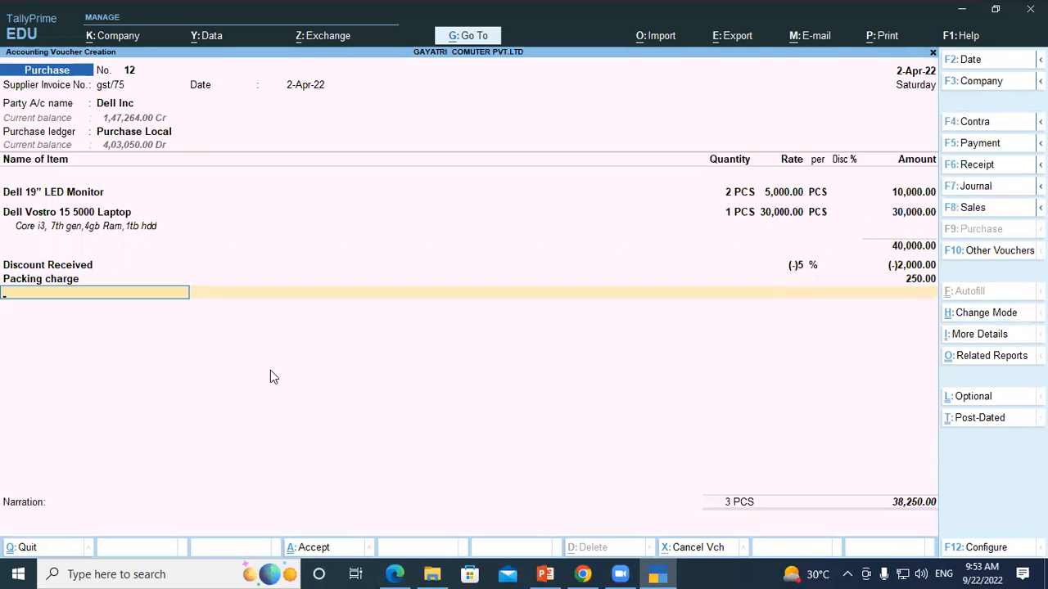
Step: Add the CGST and SGST ledgers to the purchase voucher with their calculated amounts
{"action": "type", "text": "Cgs"}
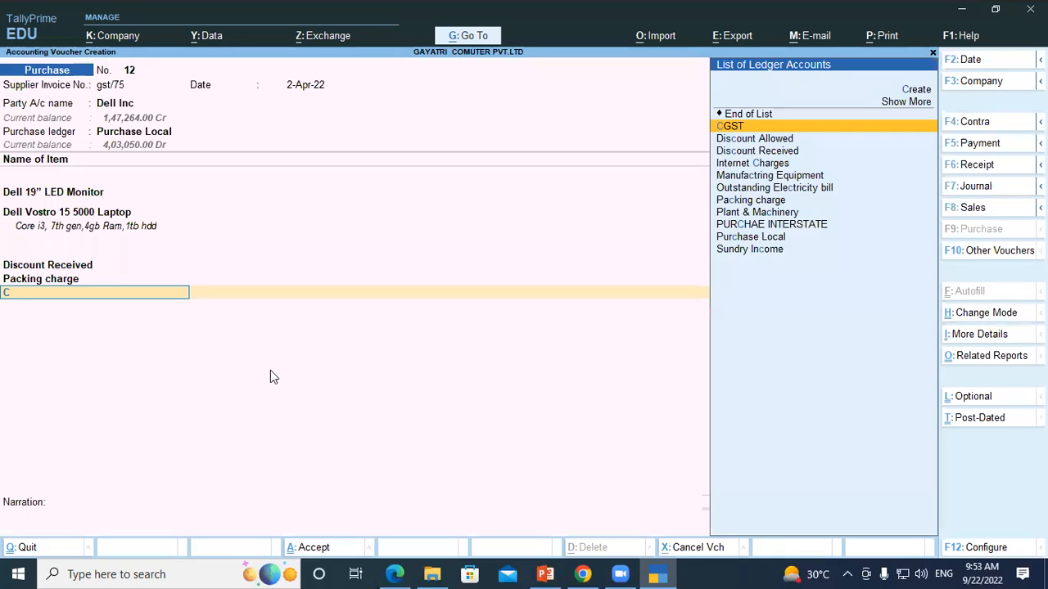
{"action": "key", "text": "Return"}
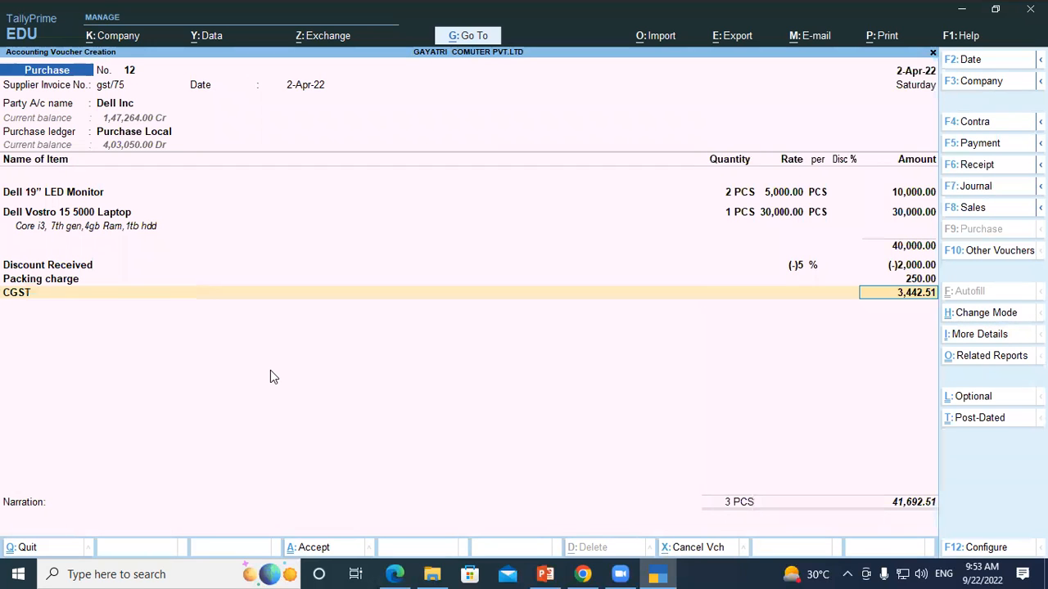
{"action": "key", "text": "Return"}
{"action": "type", "text": "Sg"}
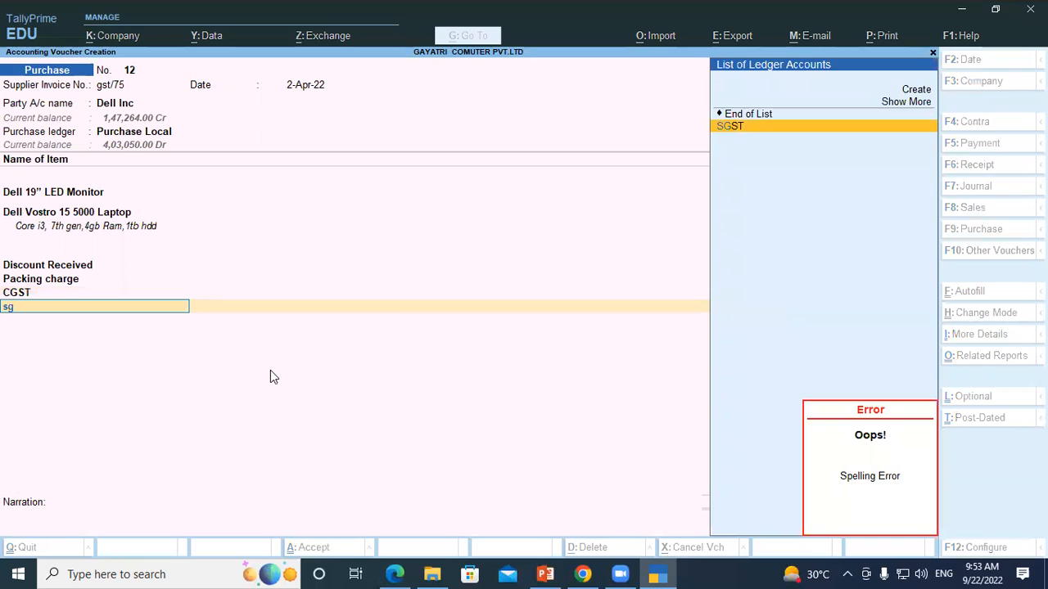
{"action": "key", "text": "Return"}
{"action": "key", "text": "Return"}
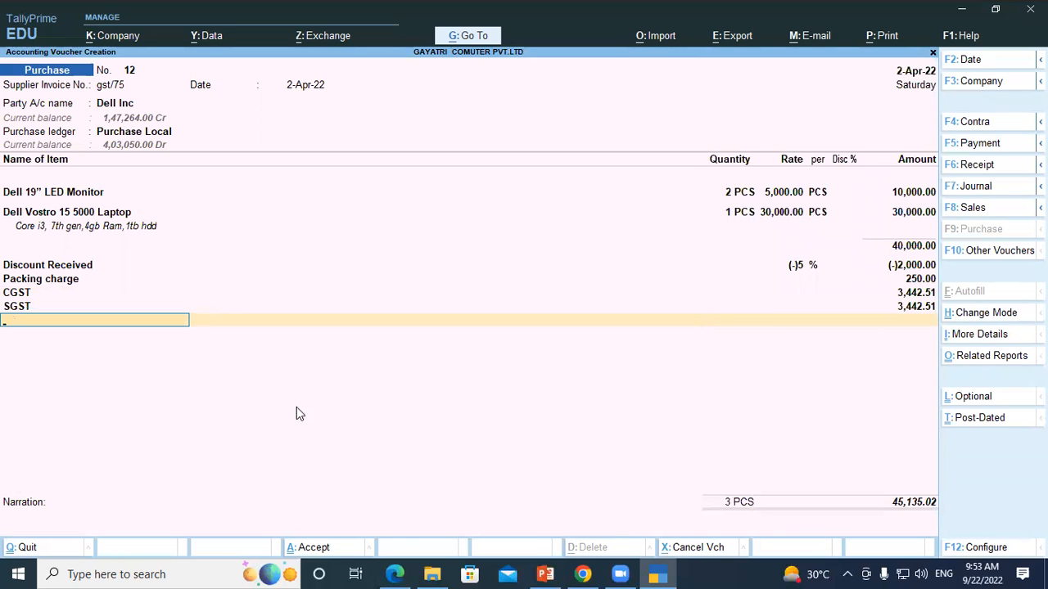
Step: Switch to the question PDF in Edge and check the total invoice value given for question 20
{"action": "left_click", "coordinate": [401, 573]}
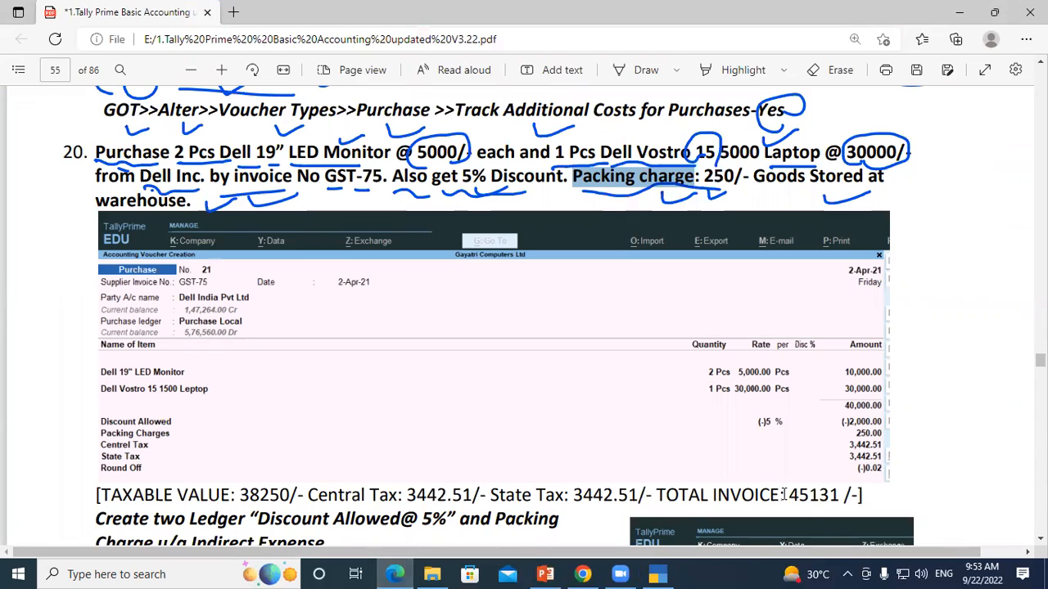
{"action": "left_click_drag", "start_coordinate": [789, 494], "coordinate": [839, 491]}
{"action": "left_click", "coordinate": [839, 491]}
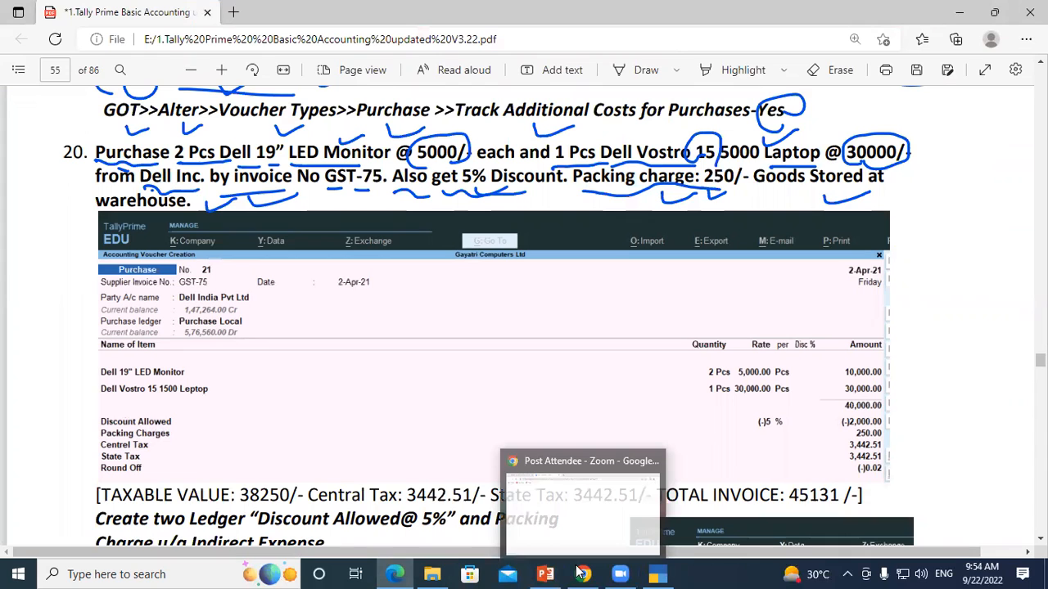
Step: Return to TallyPrime and add the Round Off ledger to the purchase voucher with its calculated amount
{"action": "left_click", "coordinate": [658, 574]}
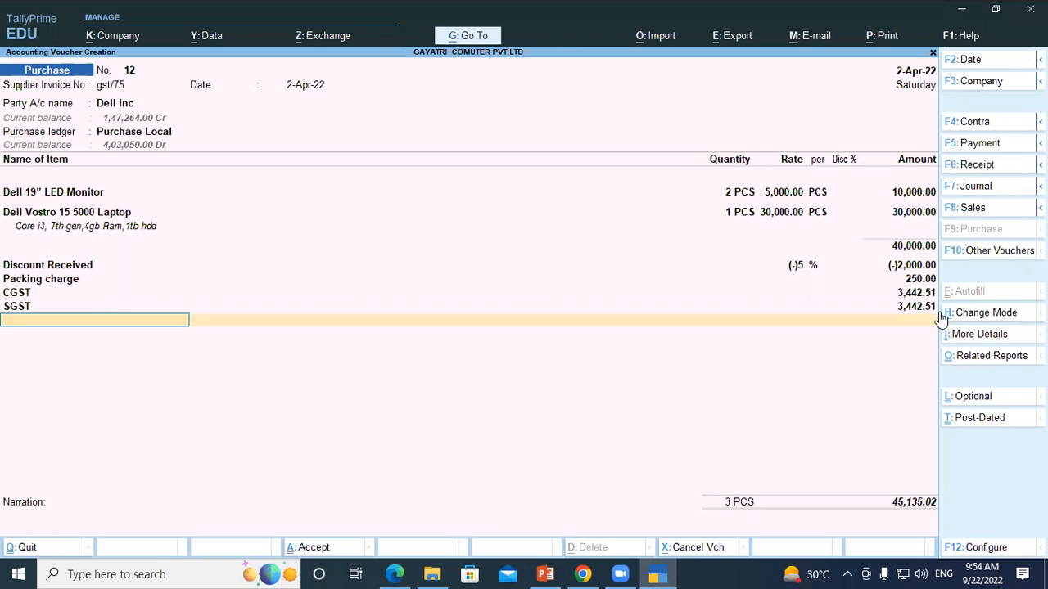
{"action": "type", "text": "Ro"}
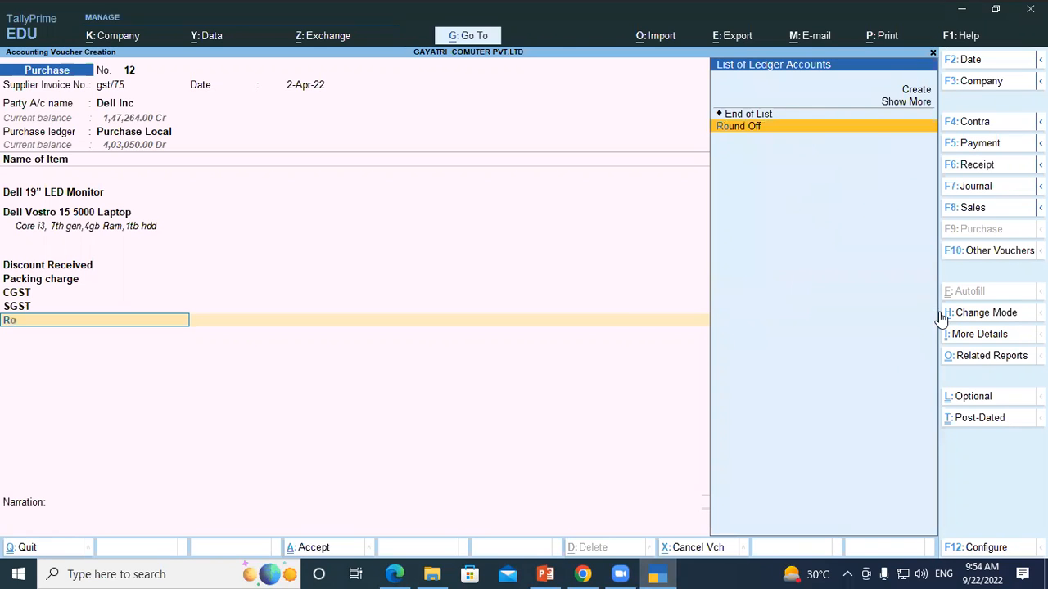
{"action": "key", "text": "Return"}
{"action": "key", "text": "Return"}
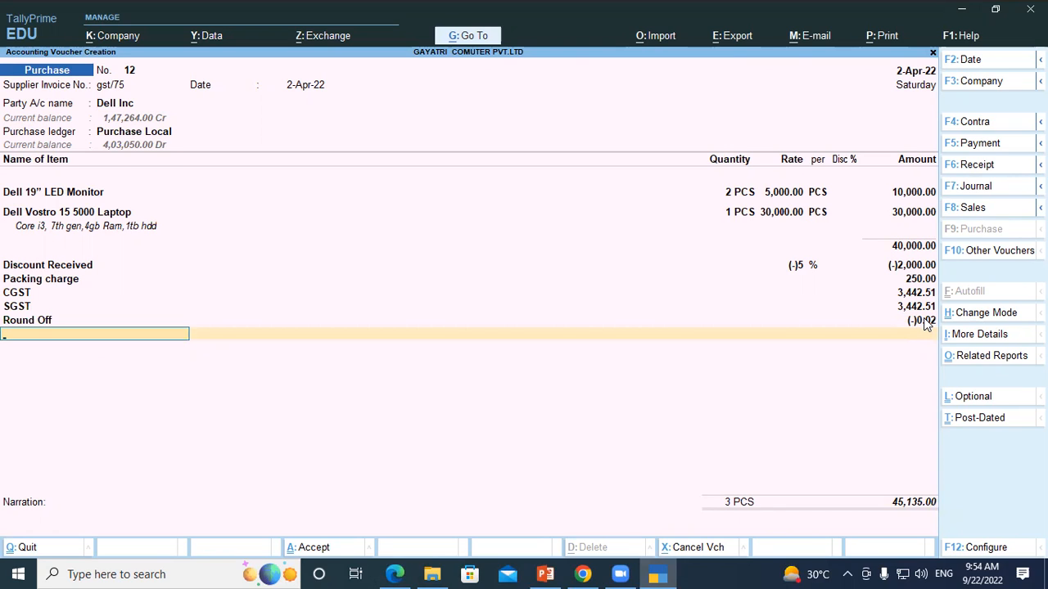
Step: End the ledger list, leave the narration blank and save the Dell Inc purchase voucher
{"action": "key", "text": "Return"}
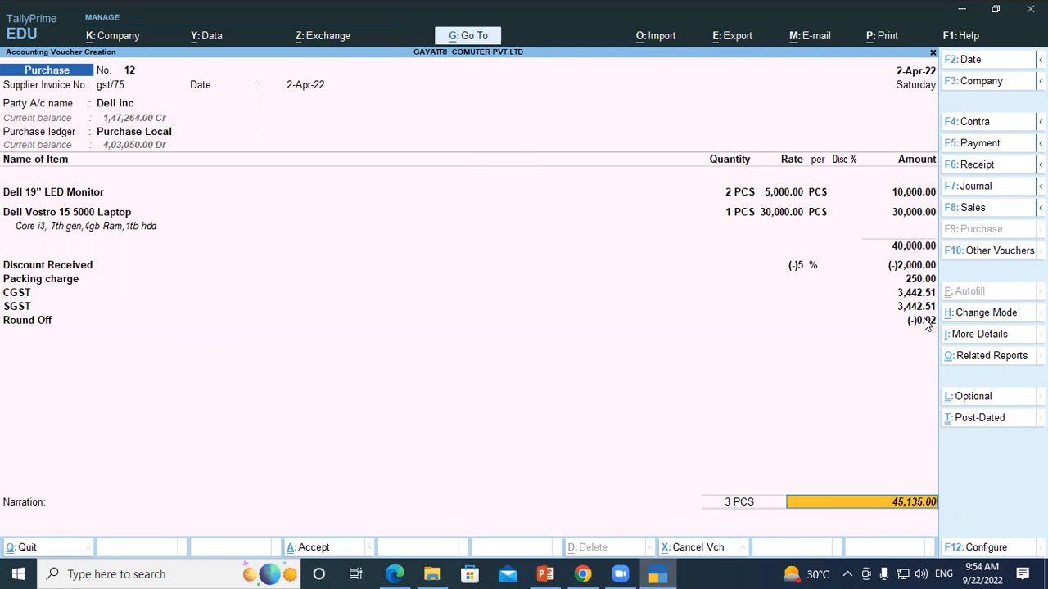
{"action": "key", "text": "Return"}
{"action": "key", "text": "Return"}
{"action": "key", "text": "Return"}
{"action": "key", "text": "Return"}
{"action": "key", "text": "Return"}
{"action": "key", "text": "Return"}
{"action": "key", "text": "Return"}
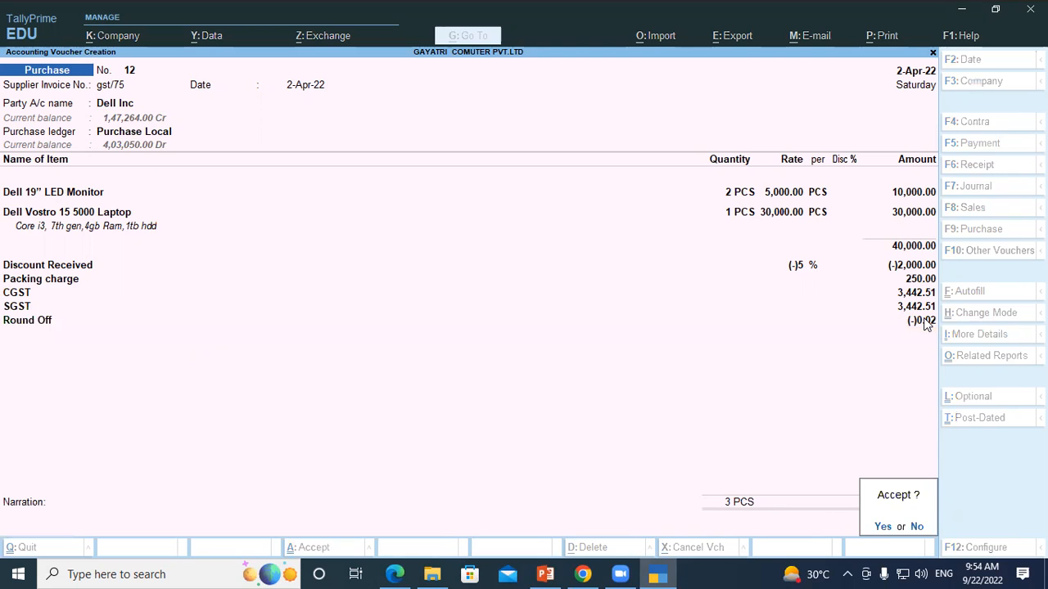
{"action": "key", "text": "Return"}
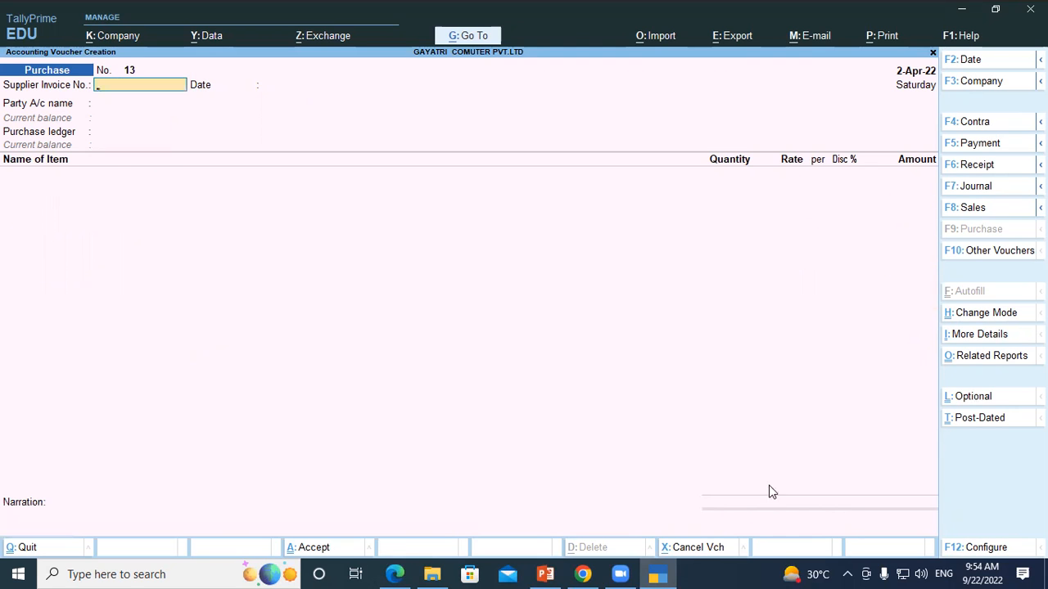
Step: Switch to the question PDF in Edge and review the expense ledger notes after question 20 and the start of question 21
{"action": "left_click", "coordinate": [391, 571]}
{"action": "scroll", "coordinate": [105, 175], "scroll_direction": "down", "scroll_amount": 1}
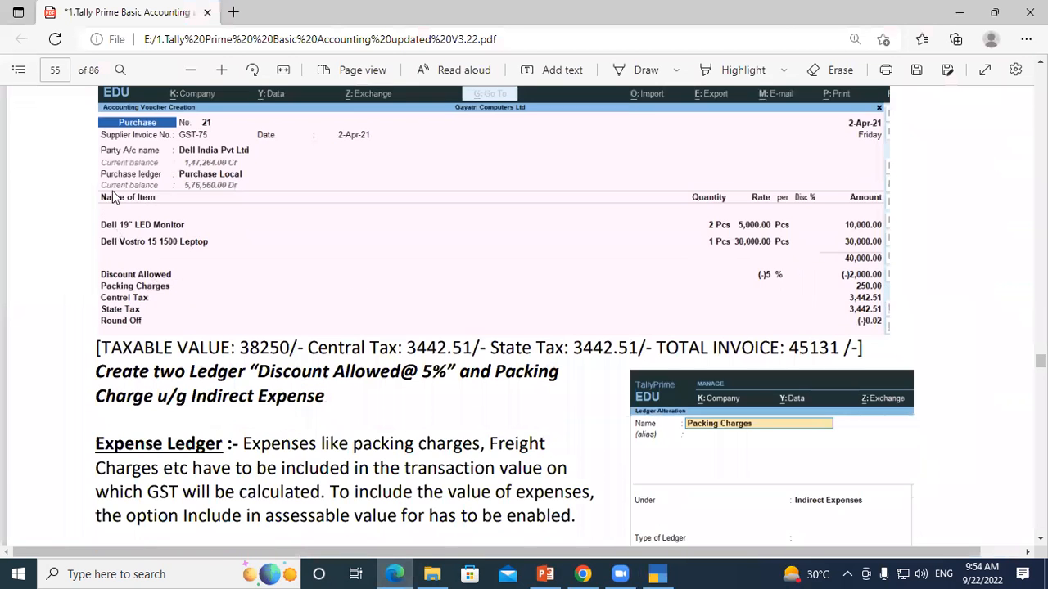
{"action": "scroll", "coordinate": [90, 388], "scroll_direction": "down", "scroll_amount": 5}
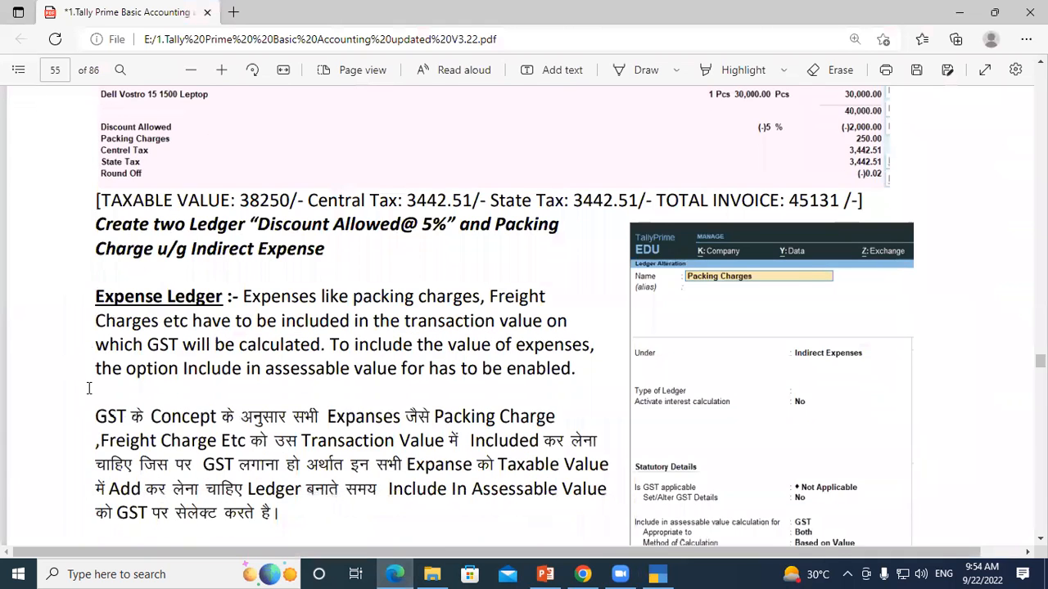
{"action": "scroll", "coordinate": [89, 388], "scroll_direction": "down", "scroll_amount": 3}
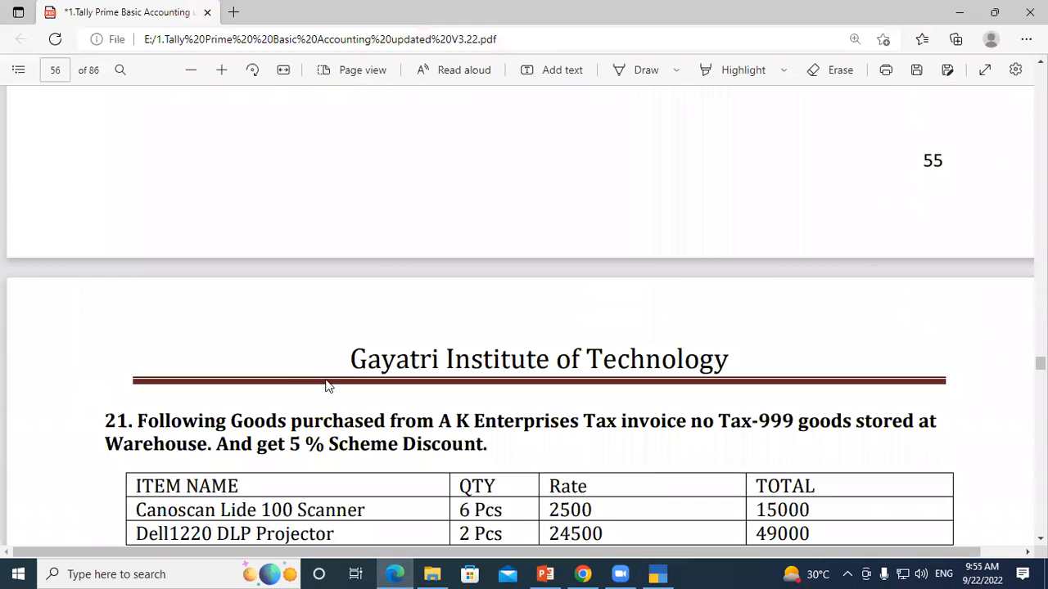
{"action": "scroll", "coordinate": [666, 509], "scroll_direction": "up", "scroll_amount": 3}
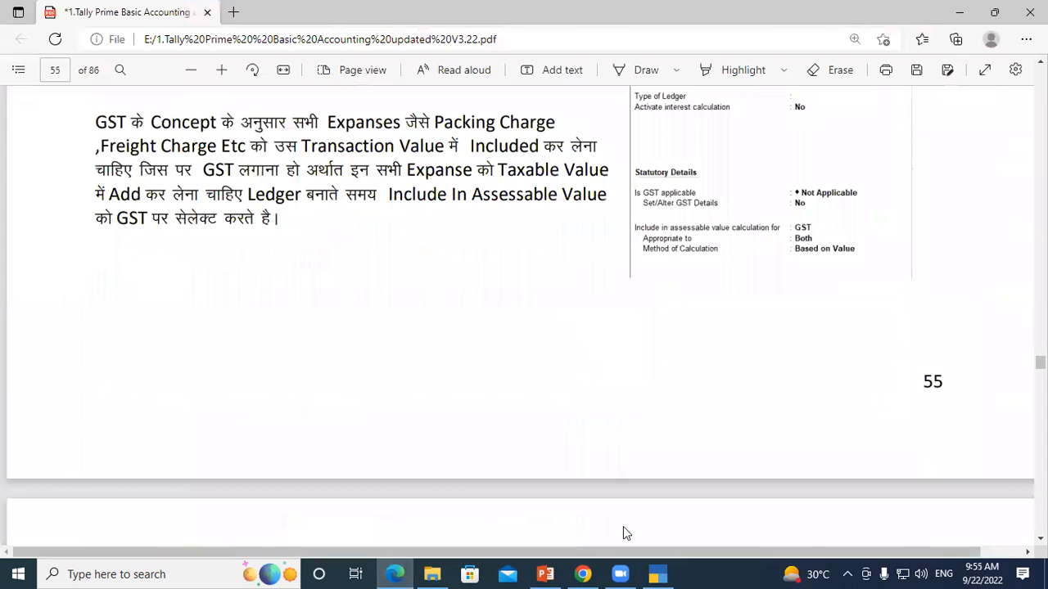